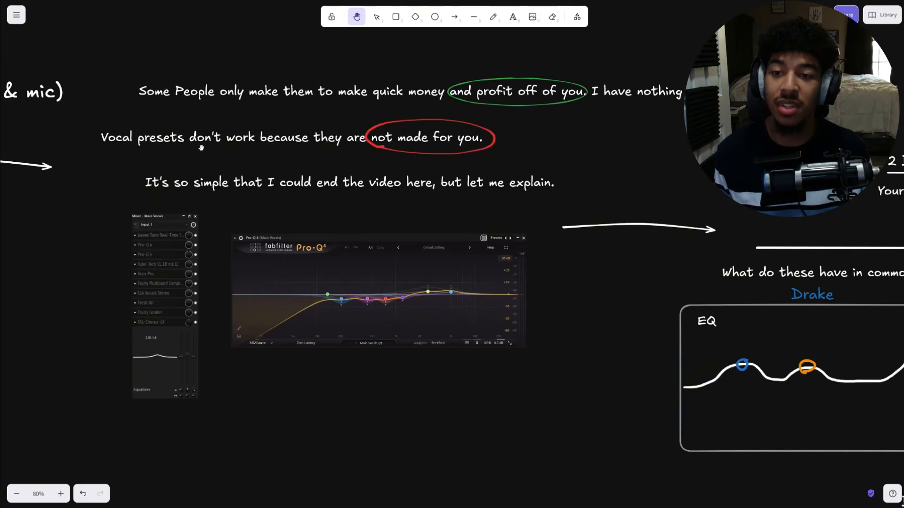
- Pan and zoom across the whiteboard to review the vocal preset notes, mixer screenshots and EQ comparison diagrams
{"action": "left_click_drag", "start_coordinate": [201, 148], "coordinate": [313, 131]}
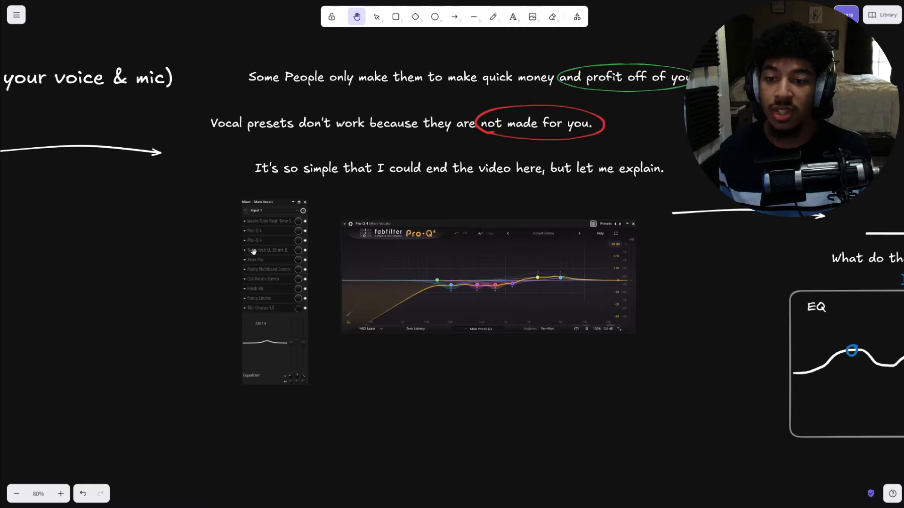
{"action": "scroll", "coordinate": [254, 251], "scroll_direction": "up", "scroll_amount": 1}
{"action": "scroll", "coordinate": [254, 251], "scroll_direction": "up", "scroll_amount": 1}
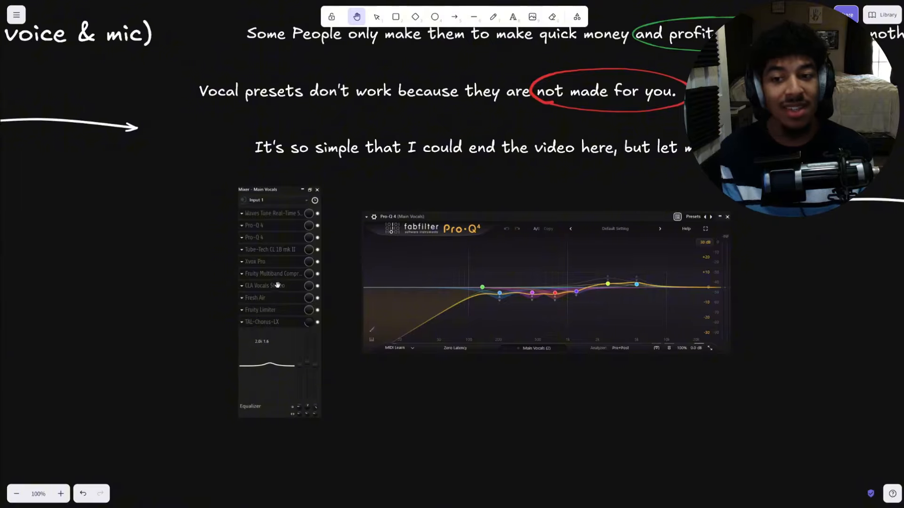
{"action": "scroll", "coordinate": [430, 184], "scroll_direction": "down", "scroll_amount": 1}
{"action": "left_click_drag", "start_coordinate": [430, 184], "coordinate": [358, 163]}
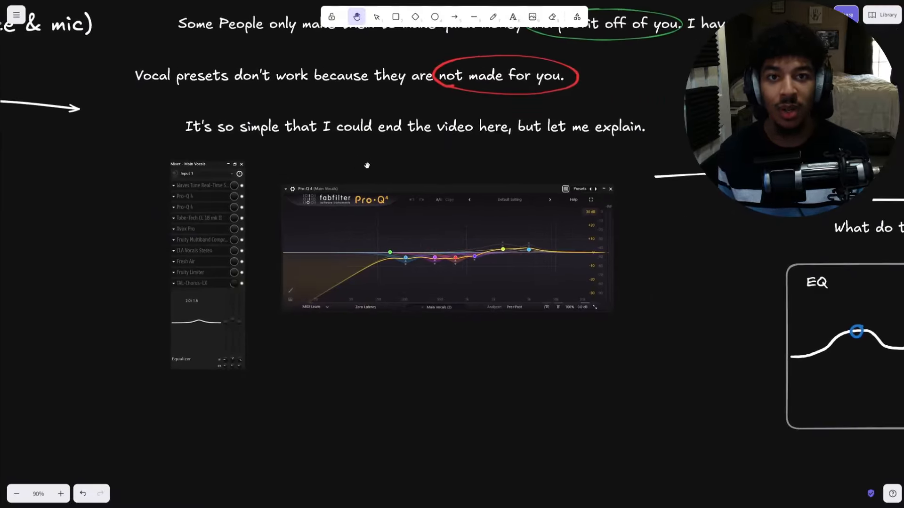
{"action": "scroll", "coordinate": [414, 259], "scroll_direction": "up", "scroll_amount": 1}
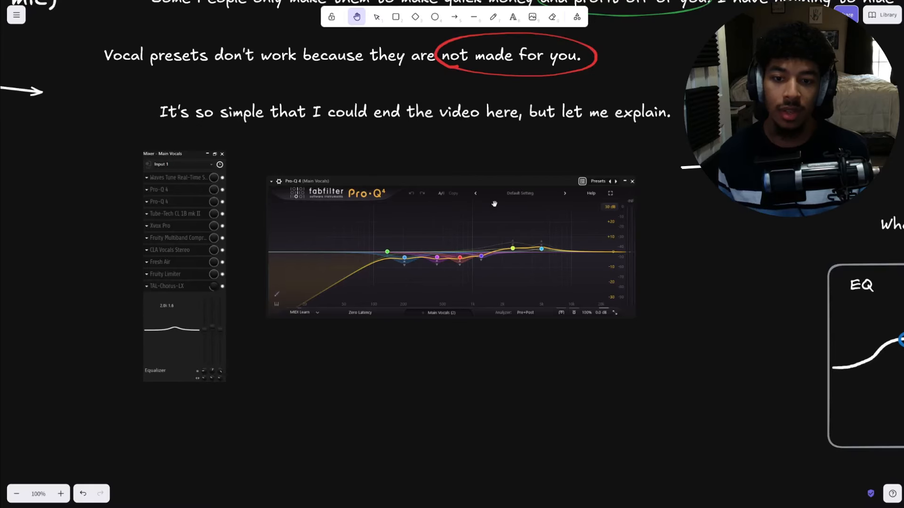
{"action": "left_click_drag", "start_coordinate": [629, 142], "coordinate": [421, 160]}
{"action": "scroll", "coordinate": [583, 143], "scroll_direction": "down", "scroll_amount": 1}
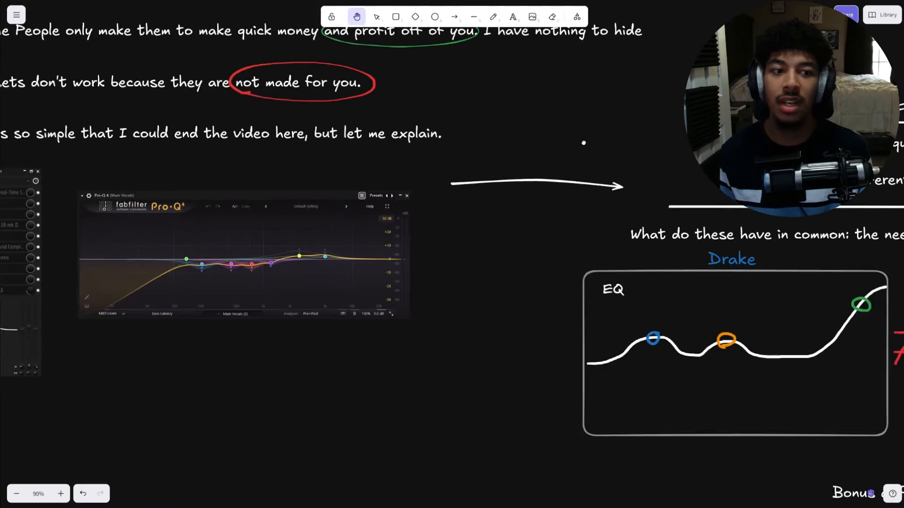
{"action": "left_click_drag", "start_coordinate": [583, 143], "coordinate": [213, 84]}
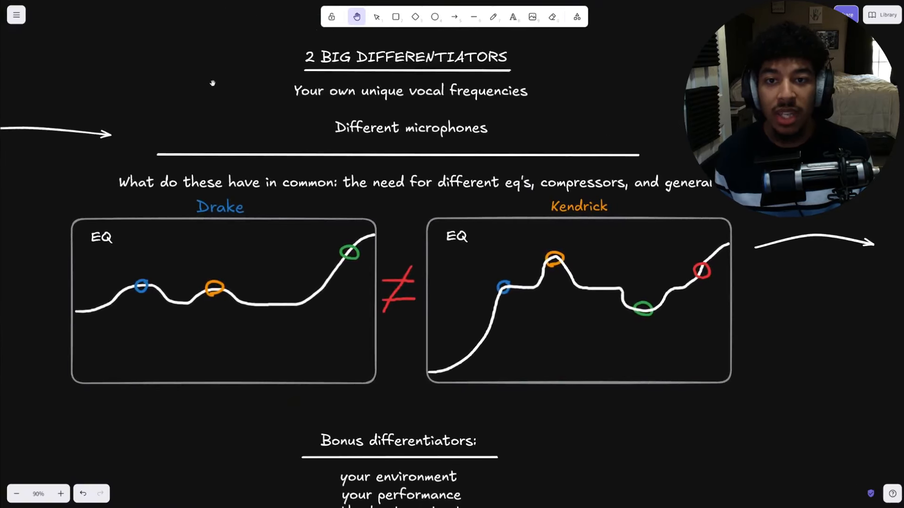
- Underline 'Your own unique vocal frequencies' and 'Different microphones' in green with the pen, undoing both strokes
{"action": "key", "text": "p"}
{"action": "left_click_drag", "start_coordinate": [288, 111], "coordinate": [542, 107]}
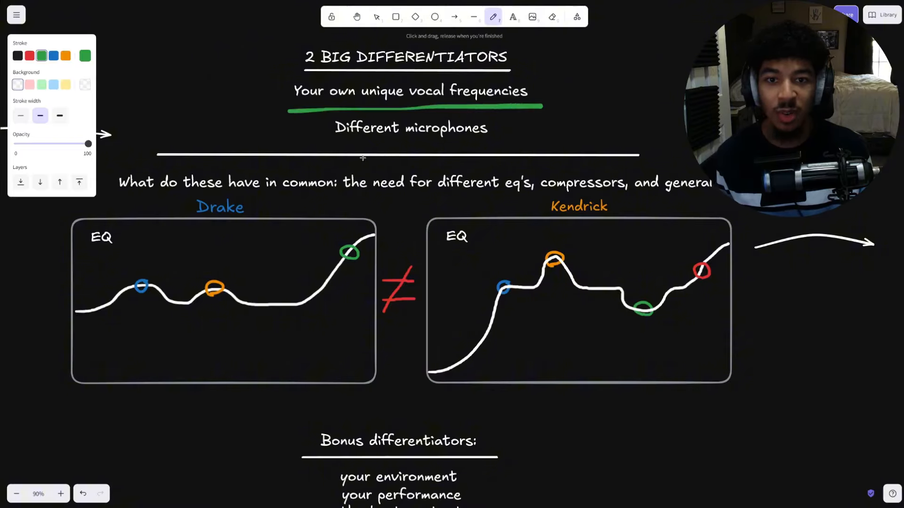
{"action": "left_click_drag", "start_coordinate": [299, 144], "coordinate": [501, 148]}
{"action": "key", "text": "ctrl+z"}
{"action": "key", "text": "ctrl+z"}
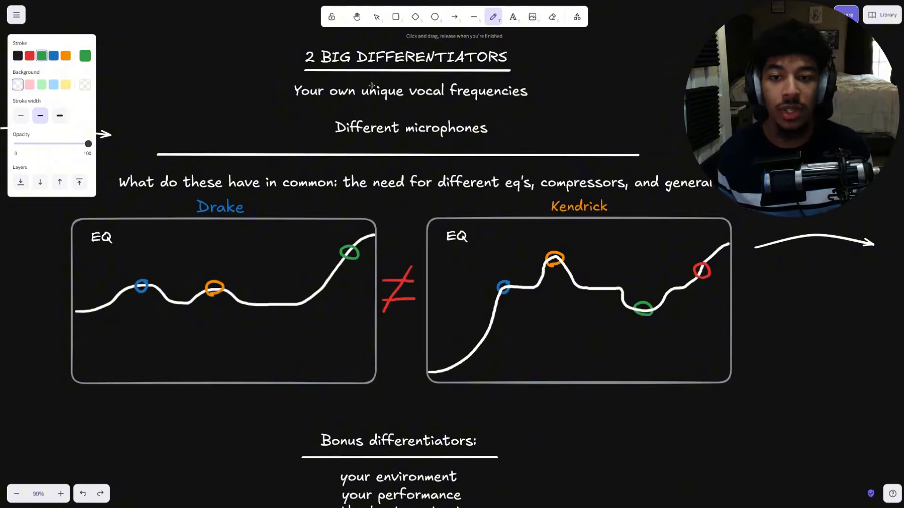
- Underline 'Different microphones' in green once more and undo that stroke
{"action": "left_click_drag", "start_coordinate": [311, 145], "coordinate": [507, 148]}
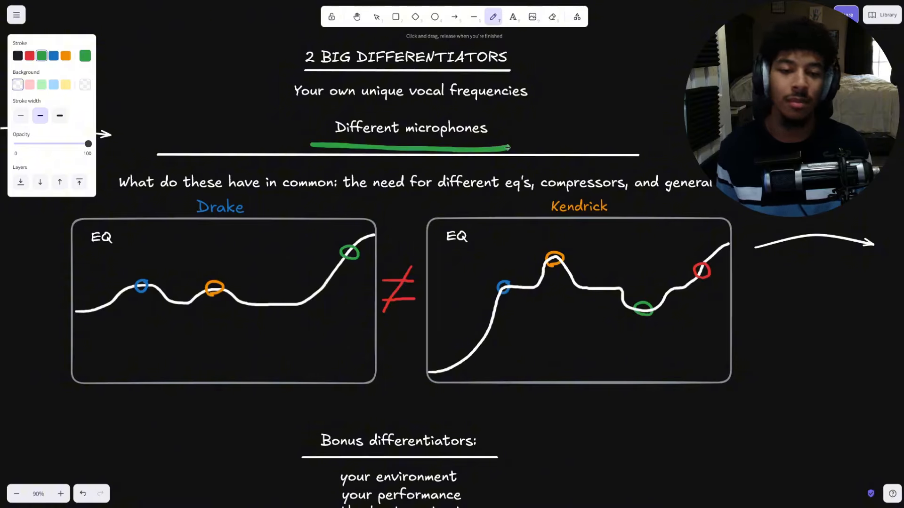
{"action": "key", "text": "ctrl+z"}
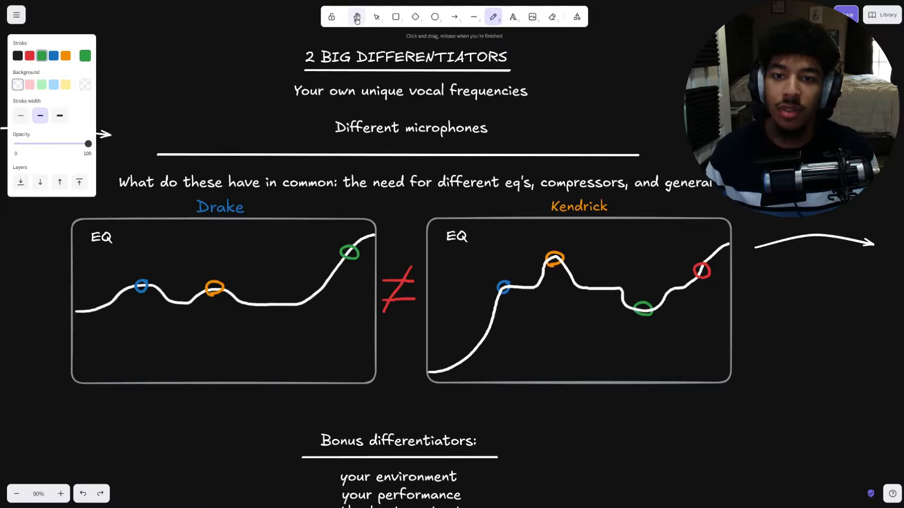
- Switch to the hand tool and pan through the EQ diagrams and bonus differentiators to the worst-case scenario section
{"action": "left_click", "coordinate": [357, 18]}
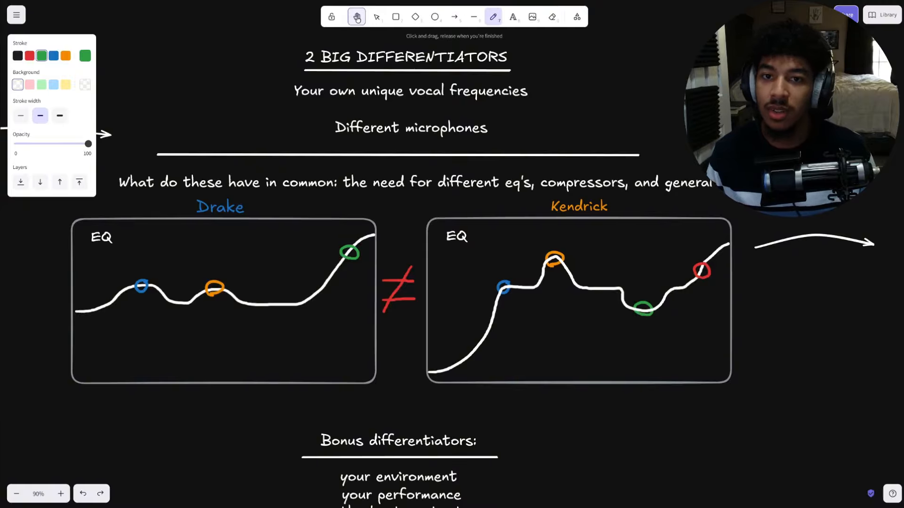
{"action": "left_click_drag", "start_coordinate": [573, 87], "coordinate": [602, 41]}
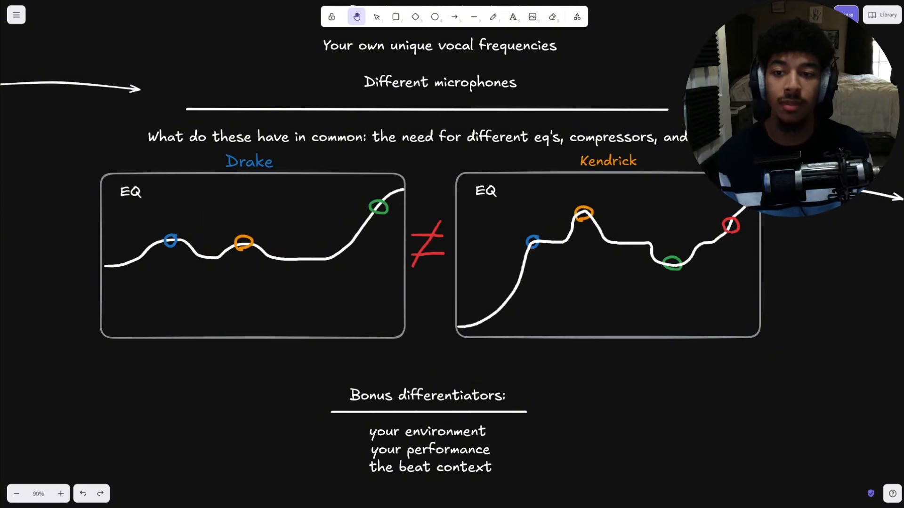
{"action": "left_click_drag", "start_coordinate": [695, 139], "coordinate": [693, 137]}
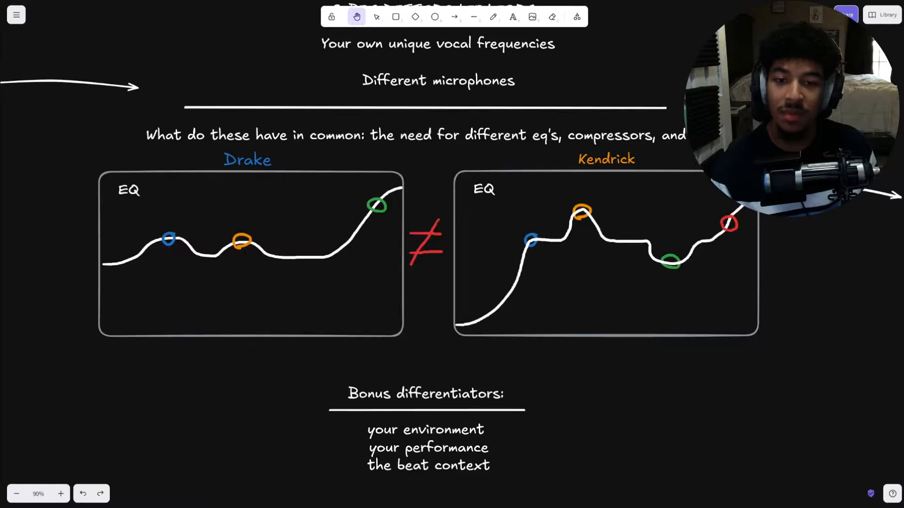
{"action": "left_click_drag", "start_coordinate": [462, 206], "coordinate": [484, 207]}
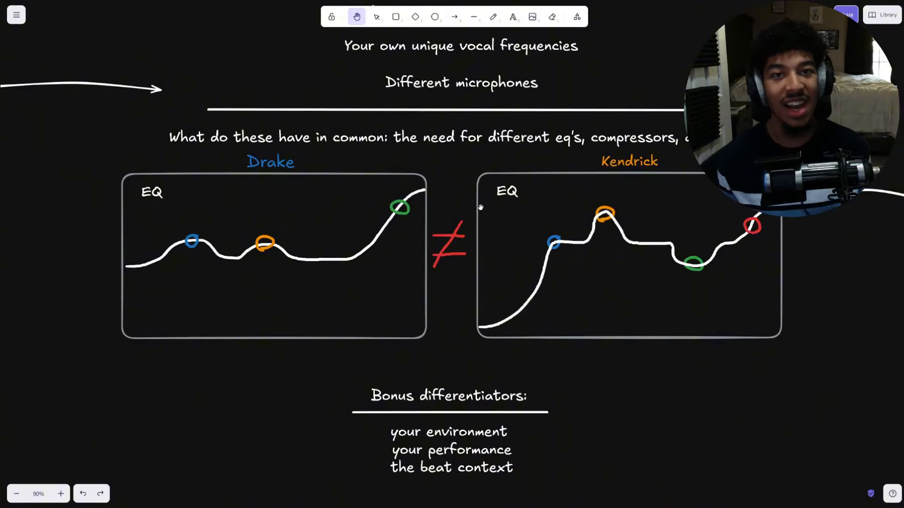
{"action": "left_click_drag", "start_coordinate": [480, 207], "coordinate": [393, 200]}
{"action": "left_click_drag", "start_coordinate": [306, 370], "coordinate": [290, 343]}
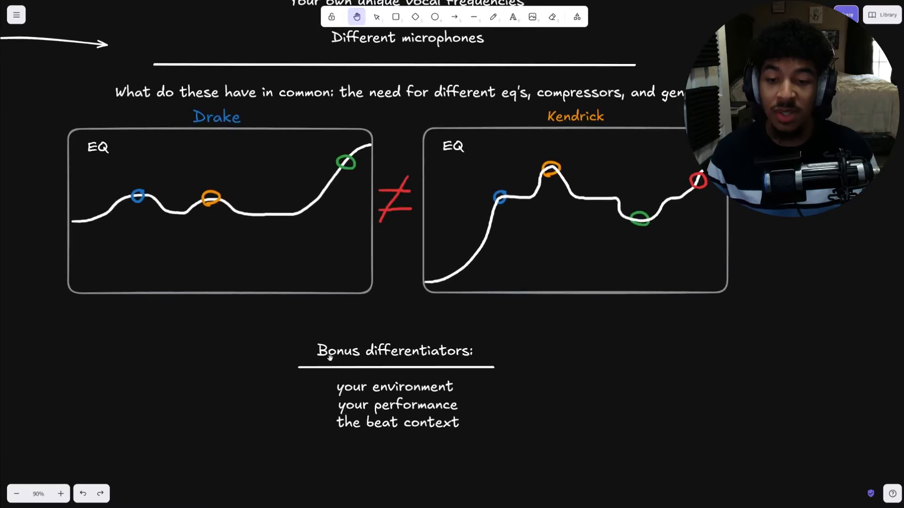
{"action": "left_click_drag", "start_coordinate": [216, 353], "coordinate": [224, 324]}
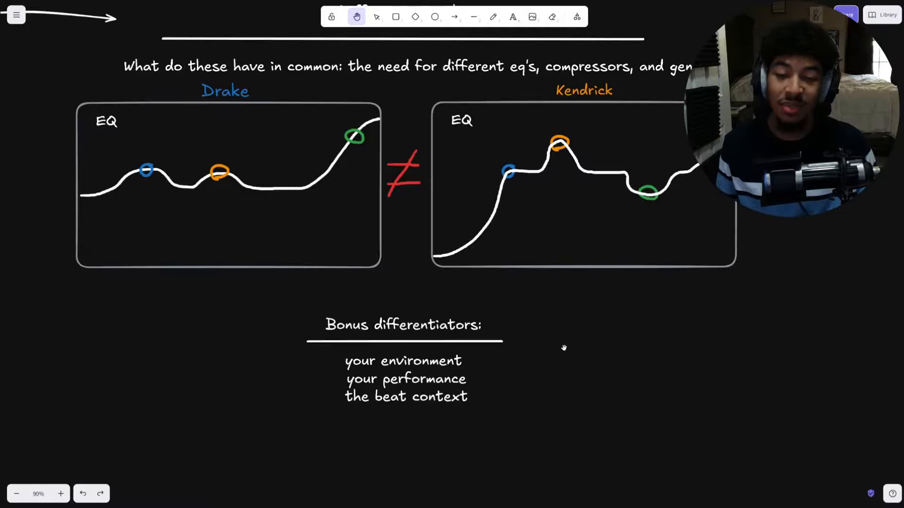
{"action": "scroll", "coordinate": [513, 317], "scroll_direction": "right", "scroll_amount": 2}
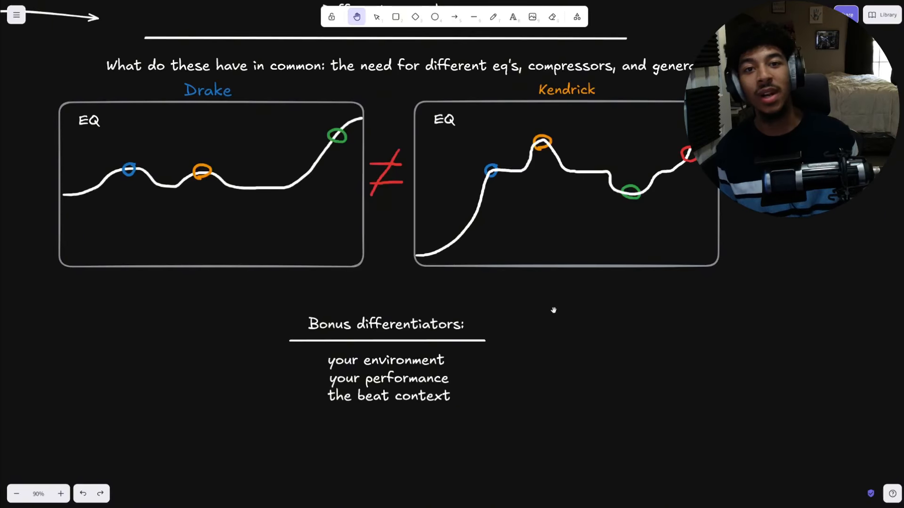
{"action": "left_click_drag", "start_coordinate": [812, 224], "coordinate": [524, 366]}
{"action": "left_click_drag", "start_coordinate": [578, 273], "coordinate": [222, 227]}
{"action": "left_click_drag", "start_coordinate": [733, 135], "coordinate": [607, 105]}
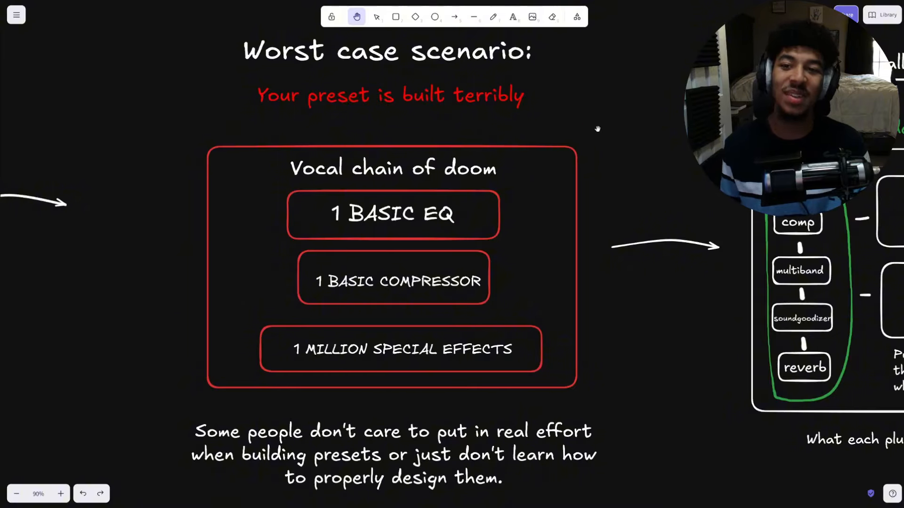
{"action": "left_click_drag", "start_coordinate": [570, 150], "coordinate": [607, 128]}
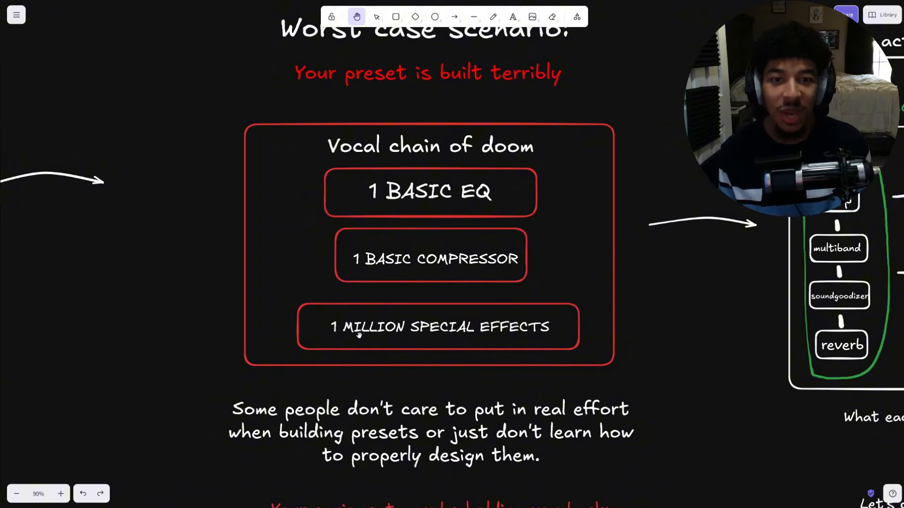
- Scroll through the vocal chain of doom, the ideal vocal chain diagram and the FL Studio note
{"action": "scroll", "coordinate": [479, 313], "scroll_direction": "down", "scroll_amount": 4}
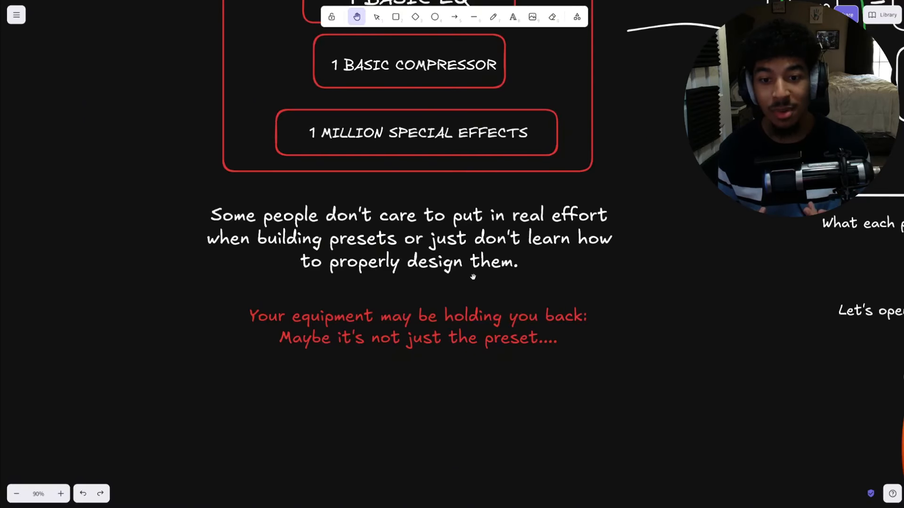
{"action": "scroll", "coordinate": [472, 277], "scroll_direction": "down", "scroll_amount": 4}
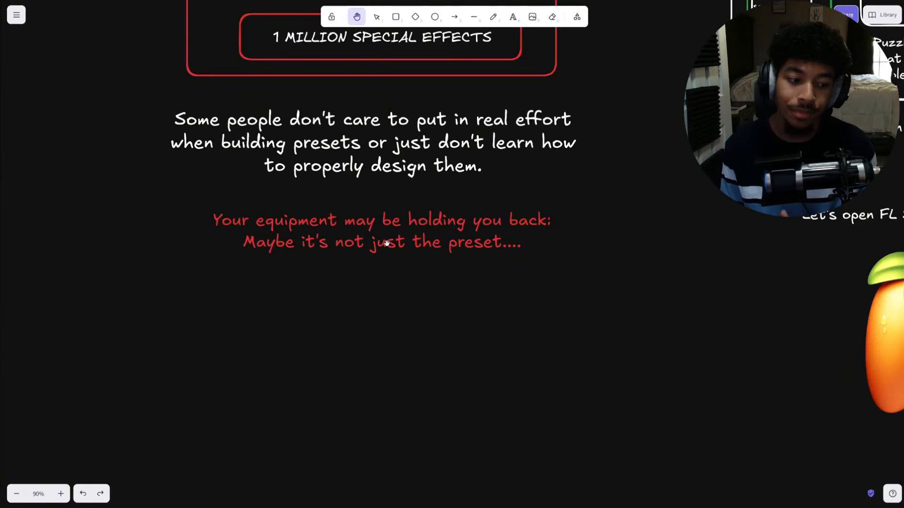
{"action": "left_click_drag", "start_coordinate": [571, 110], "coordinate": [594, 135]}
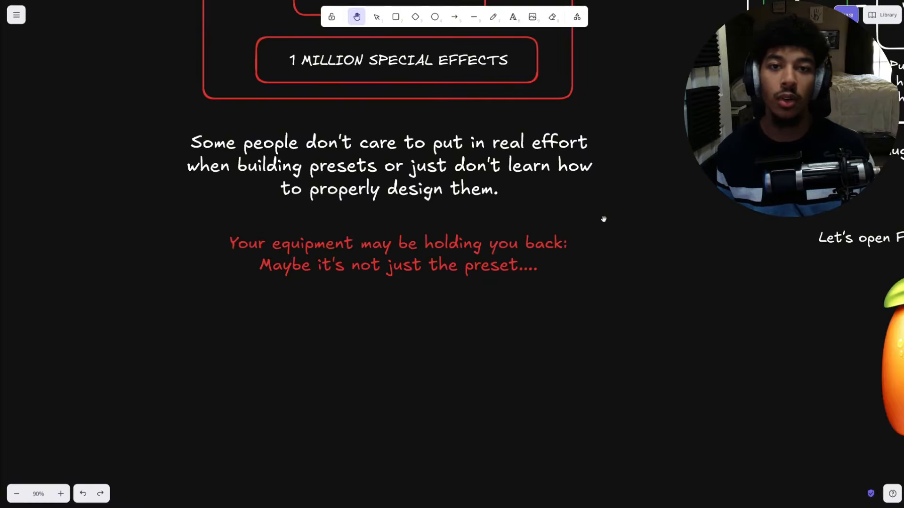
{"action": "left_click_drag", "start_coordinate": [654, 176], "coordinate": [353, 317]}
{"action": "left_click_drag", "start_coordinate": [448, 224], "coordinate": [237, 315]}
{"action": "left_click_drag", "start_coordinate": [251, 238], "coordinate": [256, 332]}
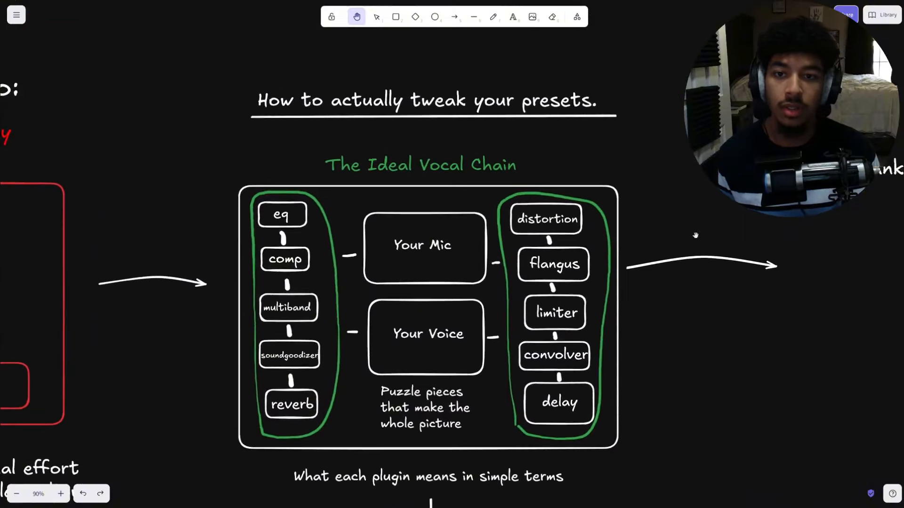
{"action": "left_click_drag", "start_coordinate": [695, 235], "coordinate": [726, 141]}
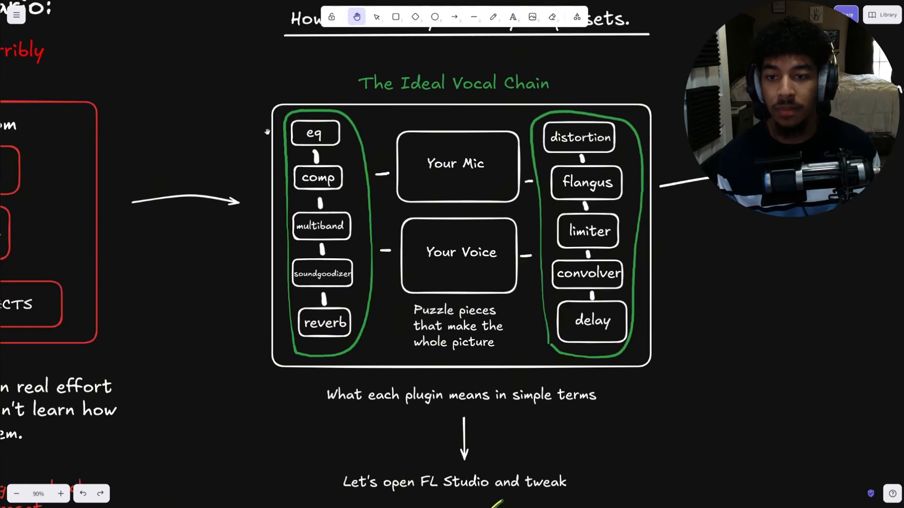
{"action": "scroll", "coordinate": [292, 128], "scroll_direction": "down", "scroll_amount": 1}
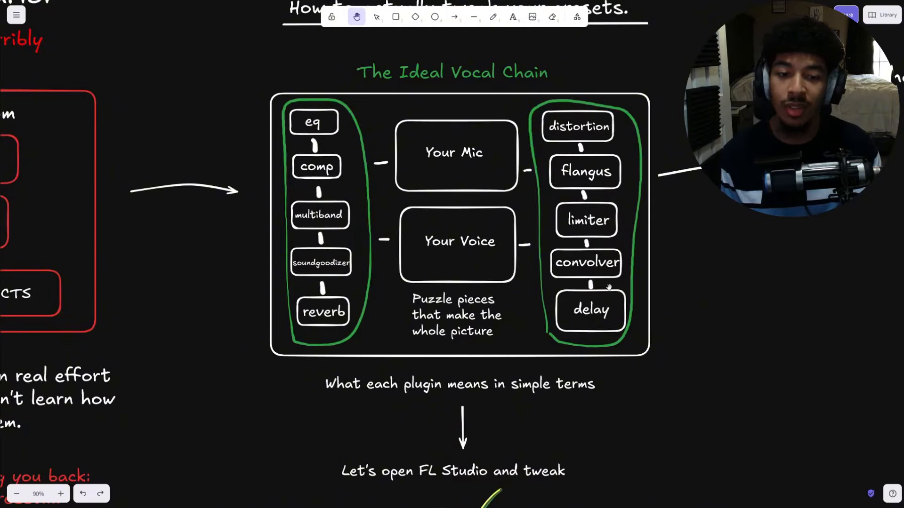
{"action": "left_click_drag", "start_coordinate": [490, 182], "coordinate": [470, 181]}
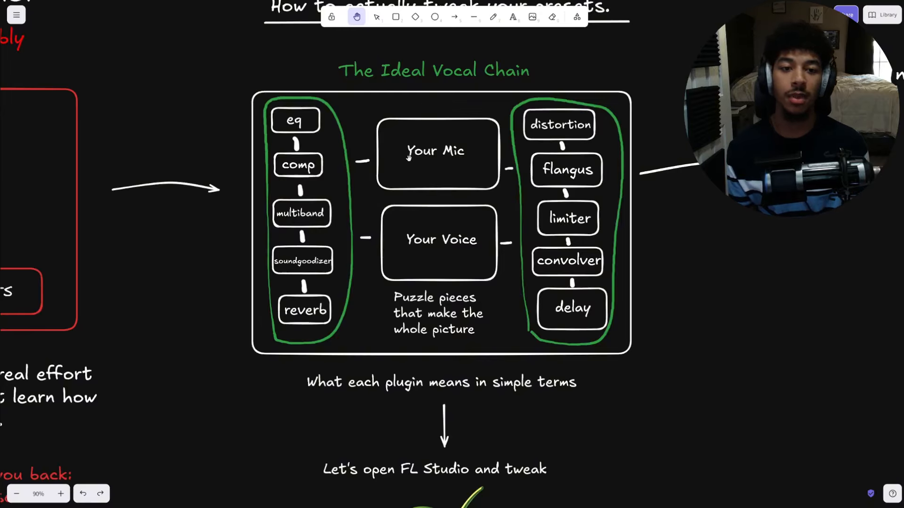
{"action": "scroll", "coordinate": [307, 300], "scroll_direction": "down", "scroll_amount": 5}
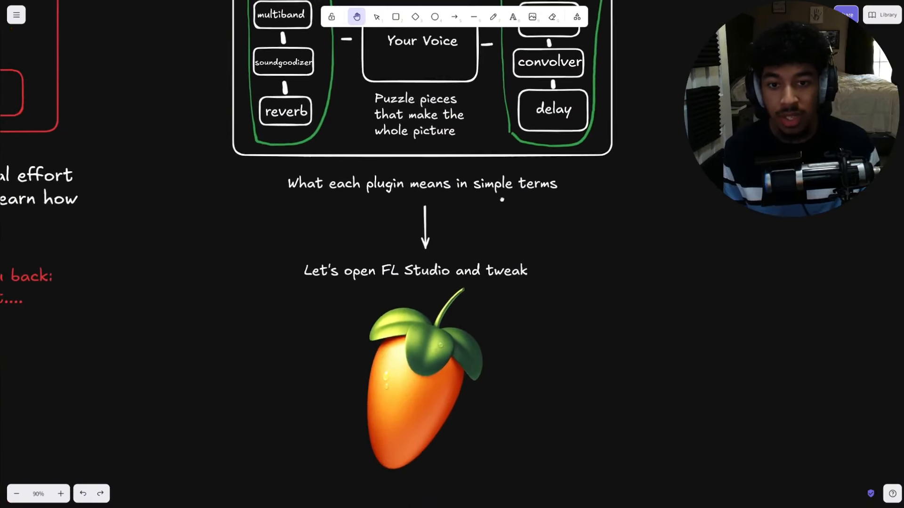
{"action": "scroll", "coordinate": [307, 299], "scroll_direction": "down", "scroll_amount": 3}
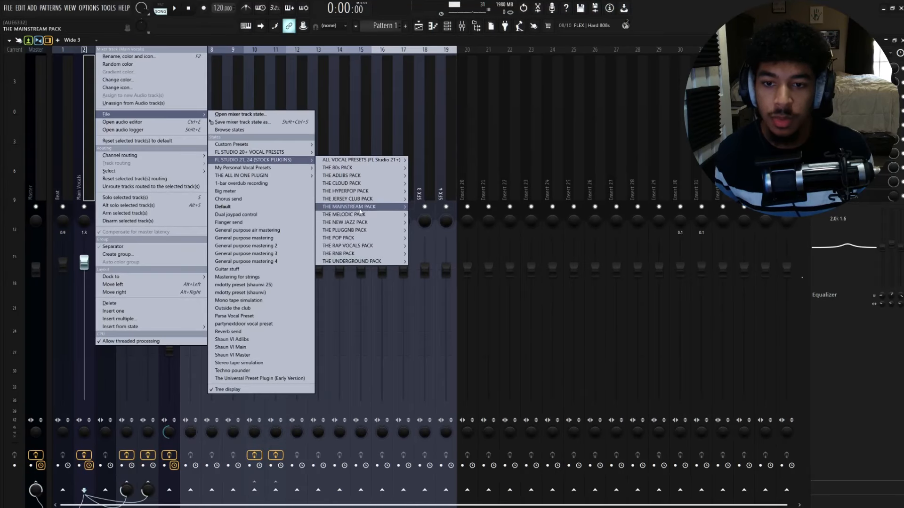
- Load the Bryson Tiller Vocal Preset from the All Vocal Presets pack onto the selected mixer track
{"action": "mouse_move", "coordinate": [363, 161]}
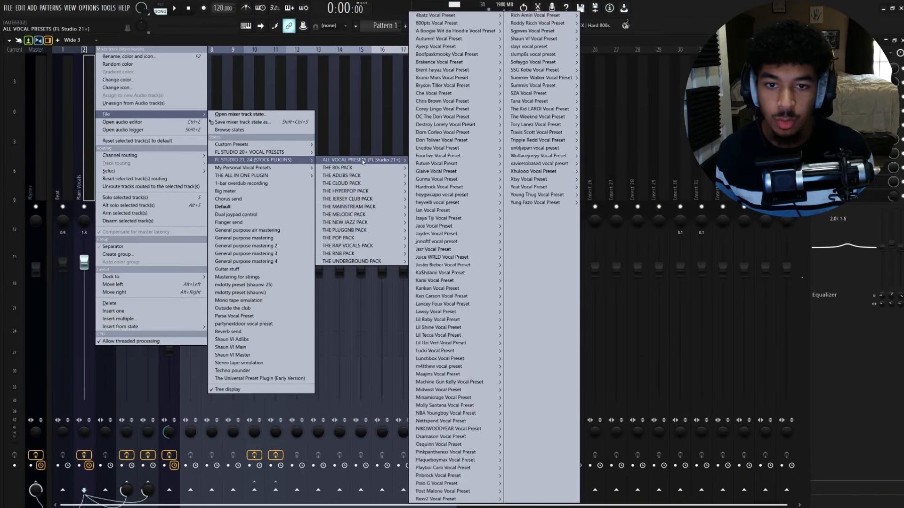
{"action": "mouse_move", "coordinate": [454, 164]}
{"action": "left_click", "coordinate": [527, 164]}
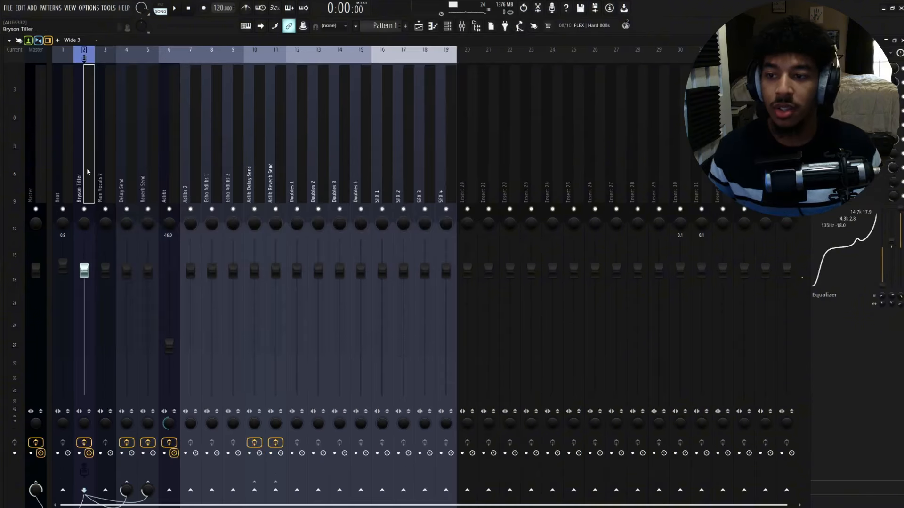
- Switch to the browser's Bryson Tiller type beat video, expand its description and start playback
{"action": "key", "text": "alt+Tab"}
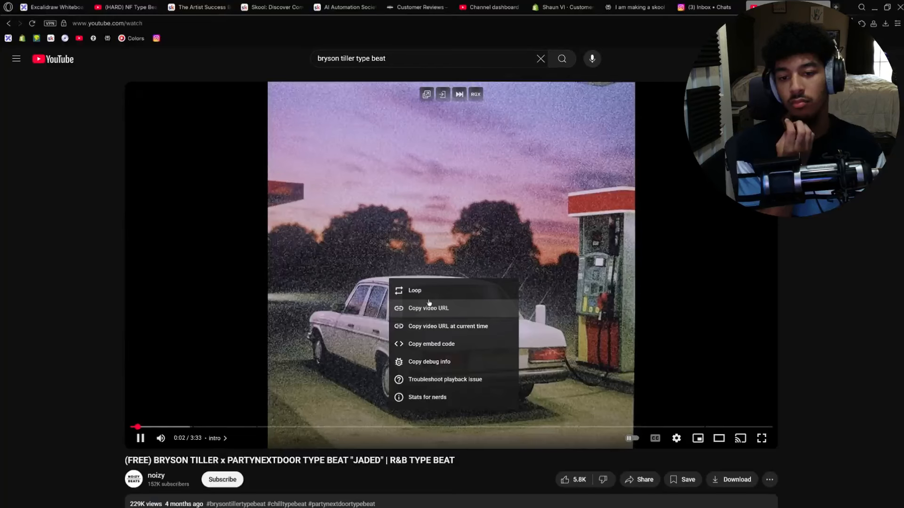
{"action": "left_click", "coordinate": [451, 244]}
{"action": "scroll", "coordinate": [244, 371], "scroll_direction": "down", "scroll_amount": 4}
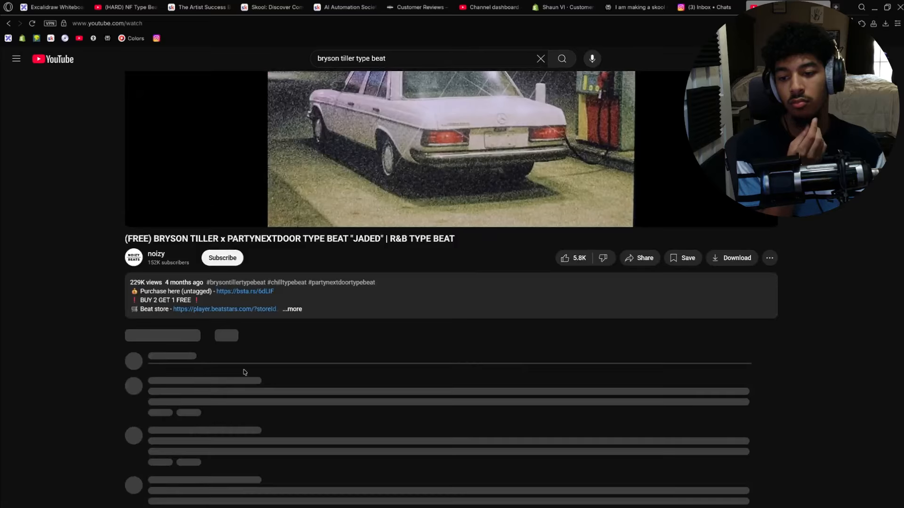
{"action": "left_click", "coordinate": [256, 288]}
{"action": "left_click", "coordinate": [318, 181]}
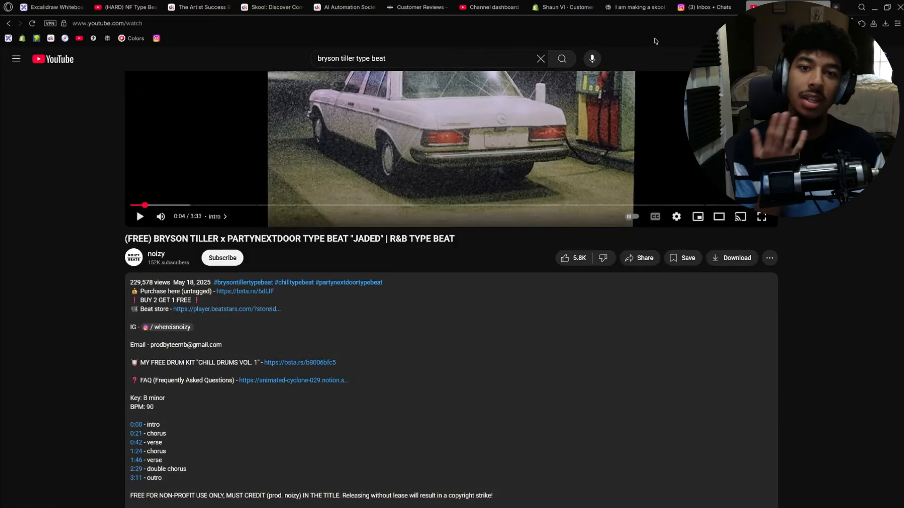
{"action": "key", "text": "ctrl+t"}
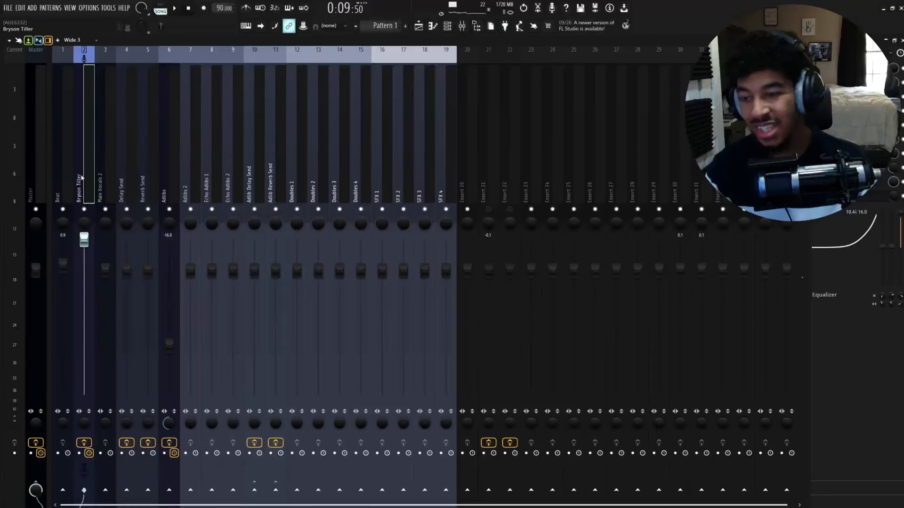
{"action": "right_click", "coordinate": [82, 176]}
{"action": "mouse_move", "coordinate": [113, 114]}
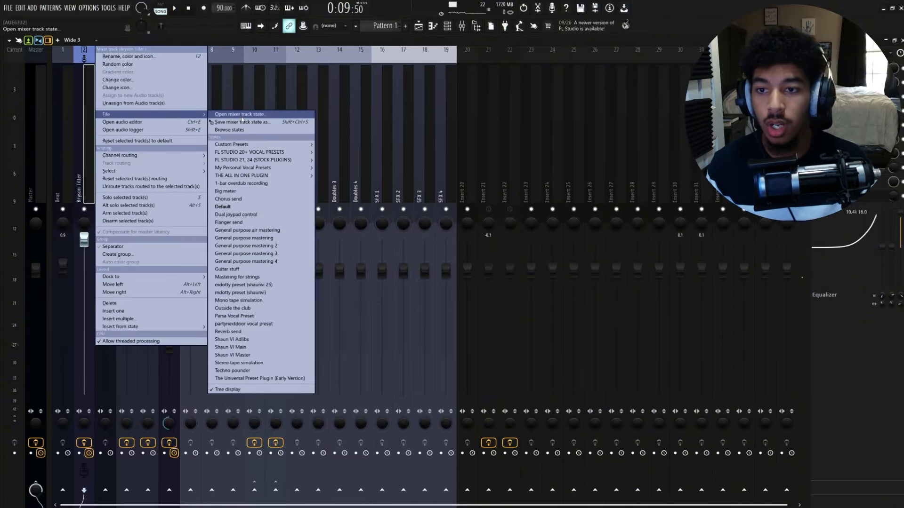
{"action": "mouse_move", "coordinate": [257, 161]}
{"action": "mouse_move", "coordinate": [350, 162]}
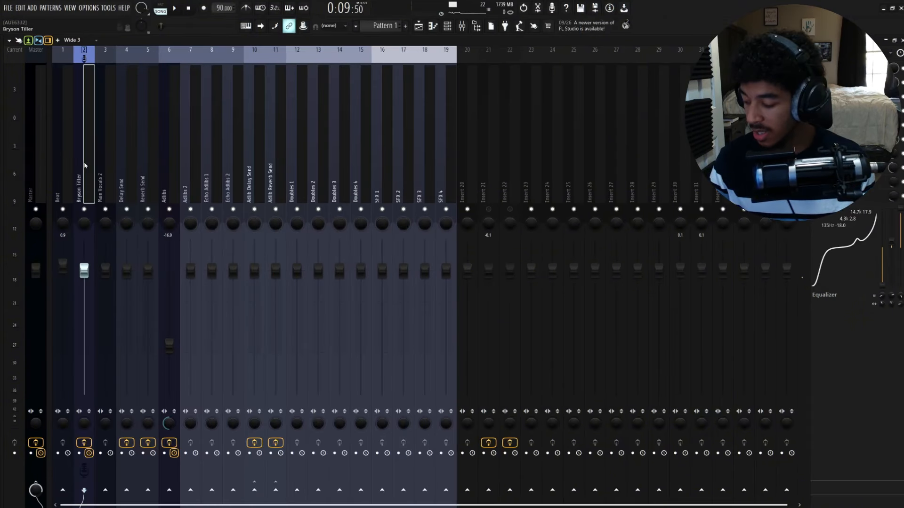
- Arm the Bryson Tiller mixer track for recording and raise its volume fader
{"action": "left_click", "coordinate": [79, 453]}
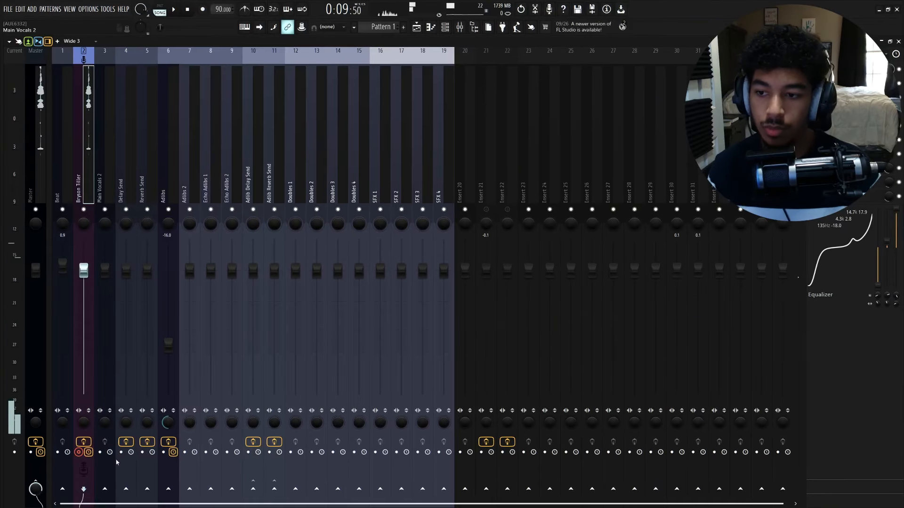
{"action": "left_click_drag", "start_coordinate": [83, 271], "coordinate": [83, 240]}
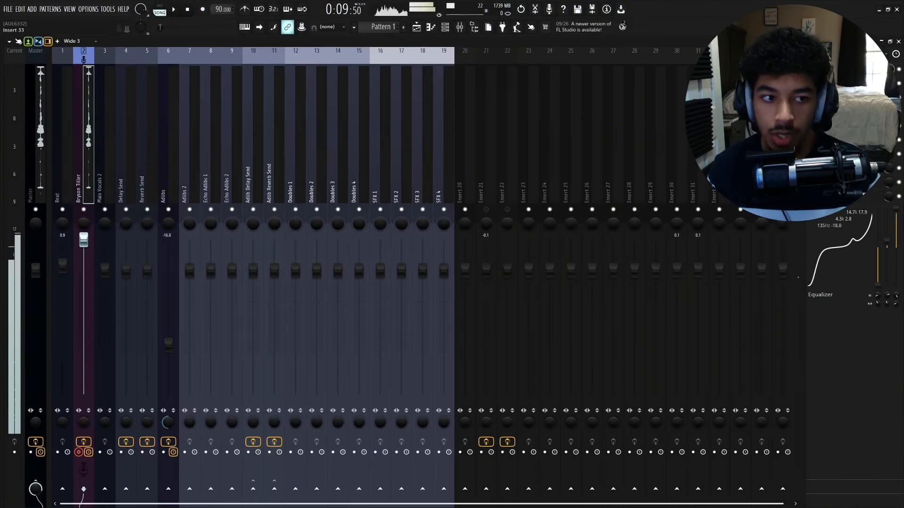
- Open the track's Fruity Limiter and set its noise gate threshold to about -28.2 dB
{"action": "left_click", "coordinate": [838, 69]}
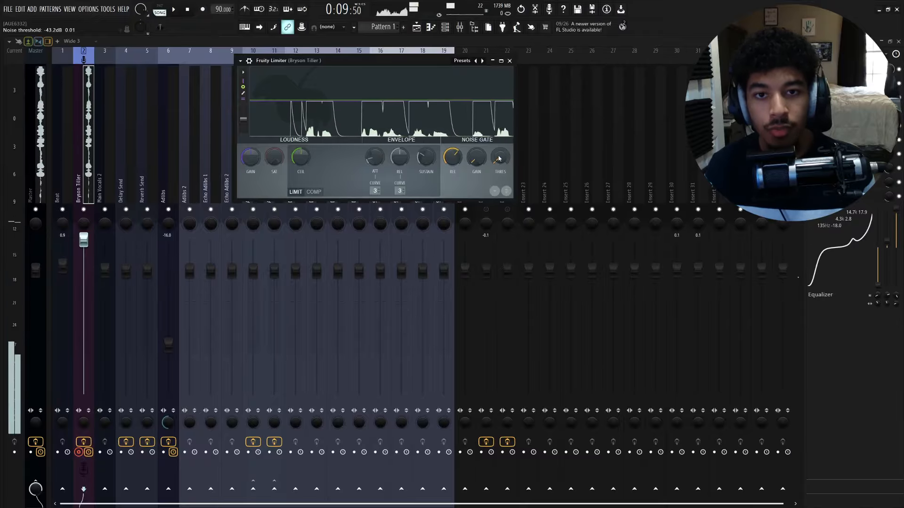
{"action": "left_click_drag", "start_coordinate": [403, 63], "coordinate": [515, 110]}
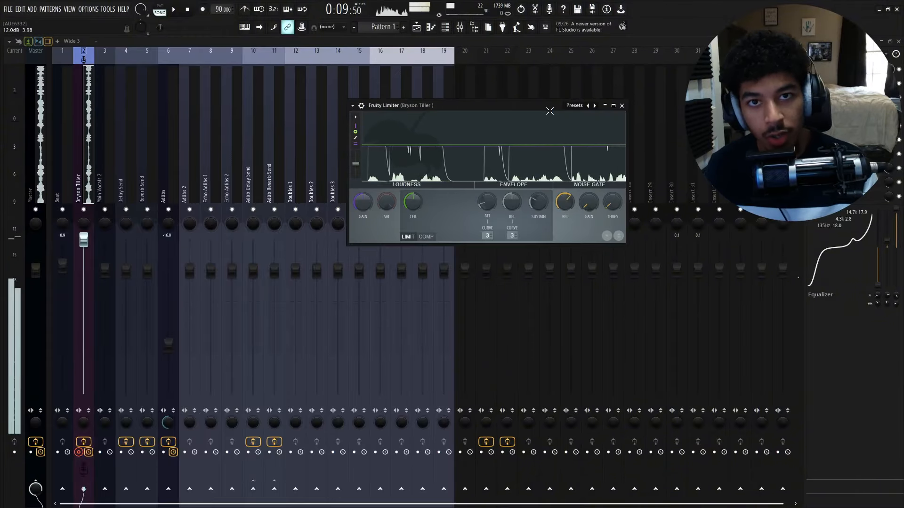
{"action": "left_click_drag", "start_coordinate": [612, 203], "coordinate": [612, 199]}
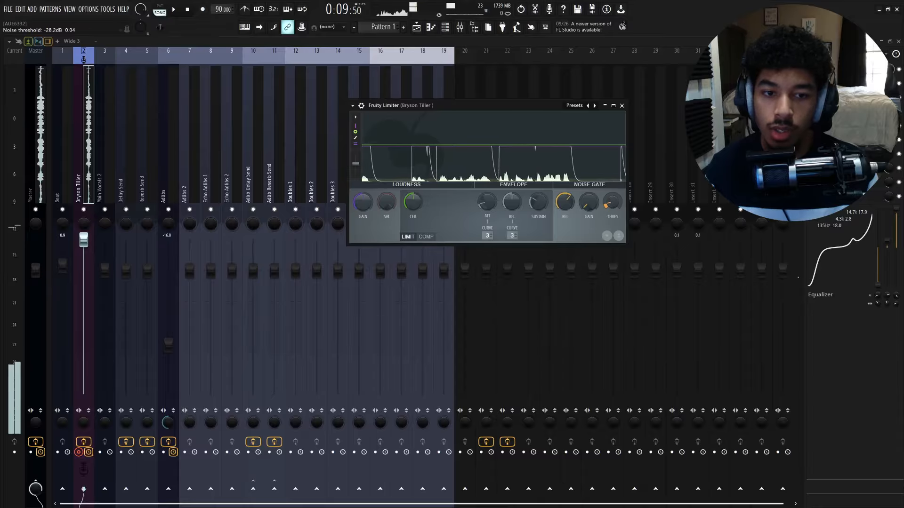
{"action": "left_click", "coordinate": [622, 106]}
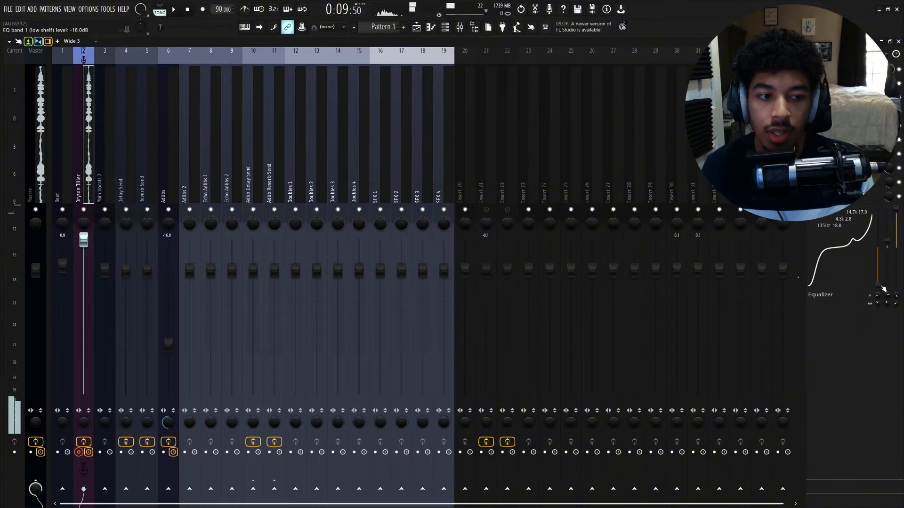
- Raise the track equalizer's low-shelf band level to 0 dB
{"action": "left_click_drag", "start_coordinate": [882, 288], "coordinate": [882, 247]}
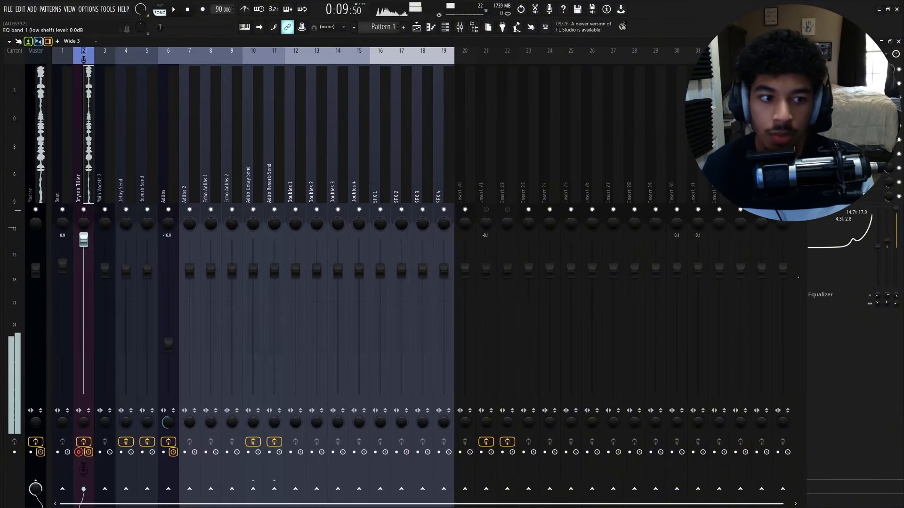
{"action": "left_click_drag", "start_coordinate": [887, 242], "coordinate": [888, 249]}
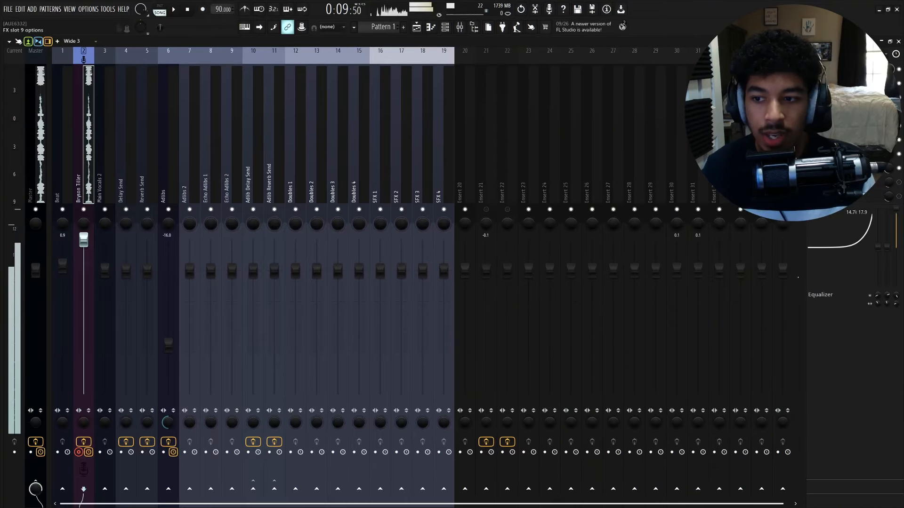
- Open the track's Fruity Compressor and set its gain to 3.8 dB
{"action": "left_click", "coordinate": [843, 98]}
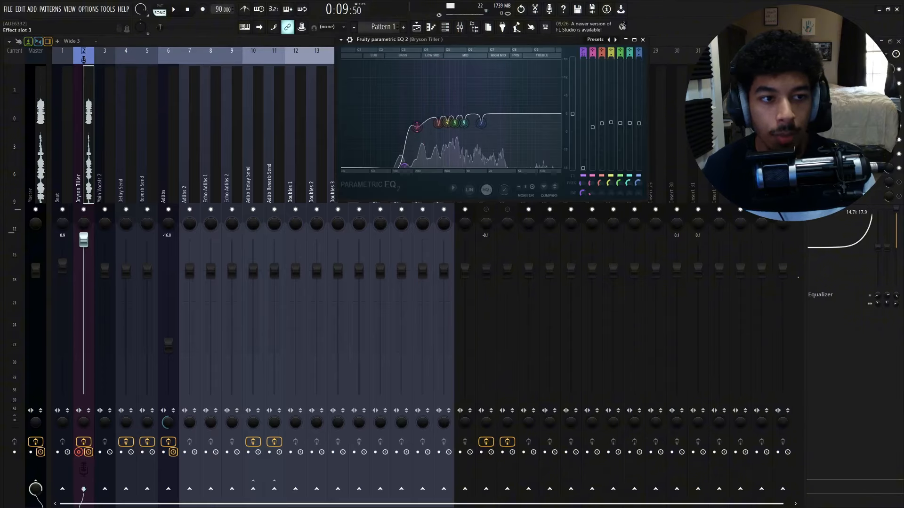
{"action": "left_click", "coordinate": [843, 98]}
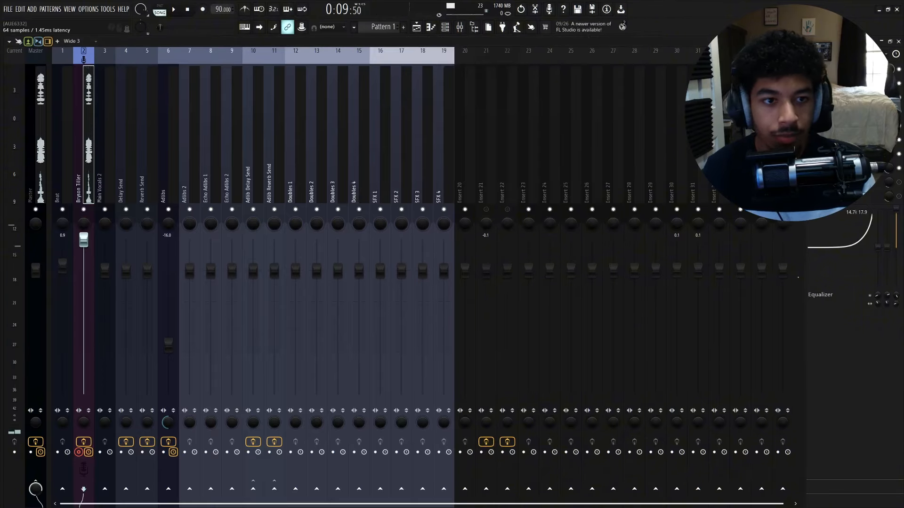
{"action": "left_click", "coordinate": [842, 111]}
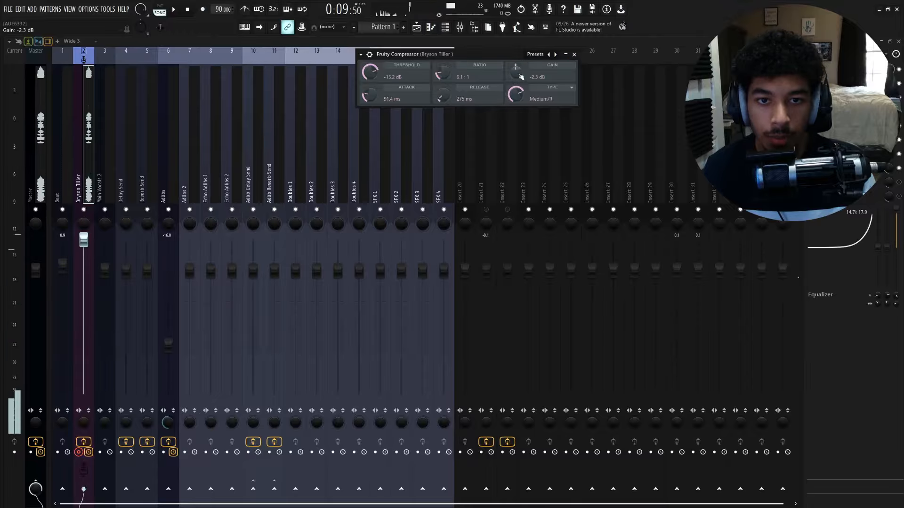
{"action": "left_click_drag", "start_coordinate": [521, 76], "coordinate": [521, 66]}
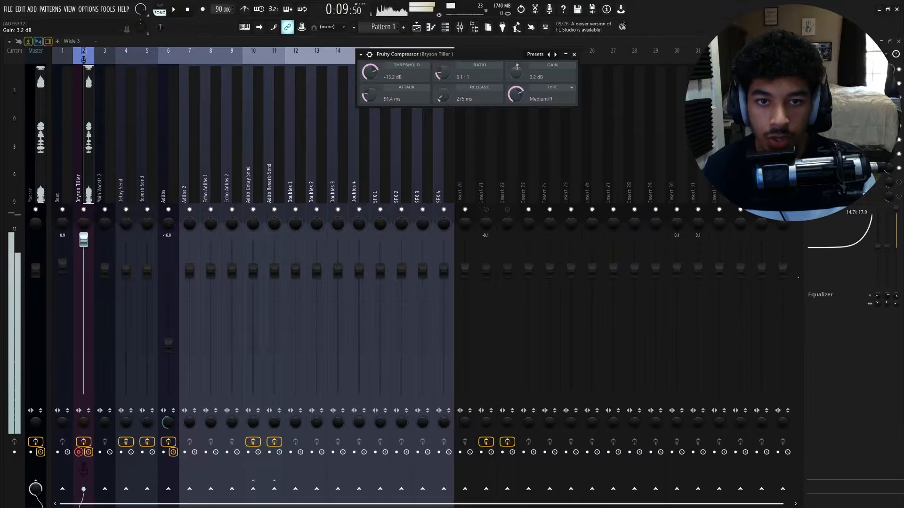
{"action": "left_click", "coordinate": [574, 54]}
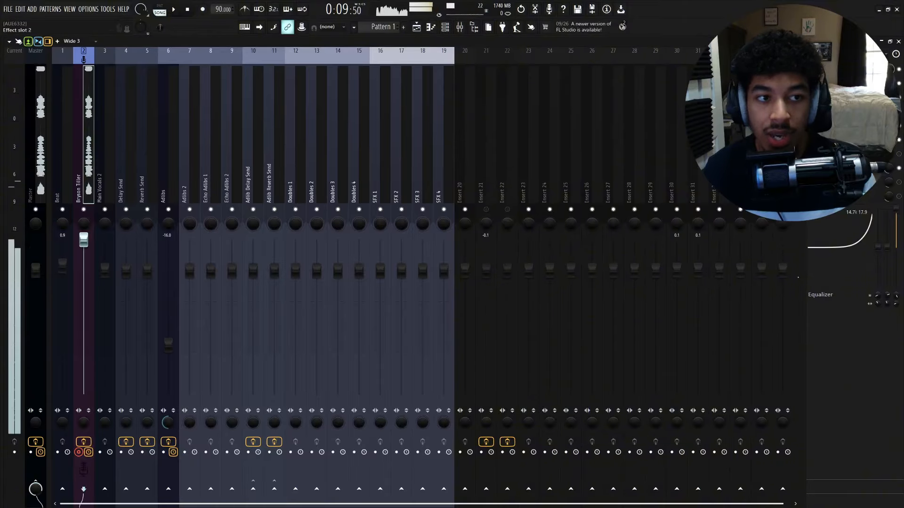
- Reset bands 2 through 7 of the Parametric EQ 2, keeping only the low cut
{"action": "left_click", "coordinate": [843, 83]}
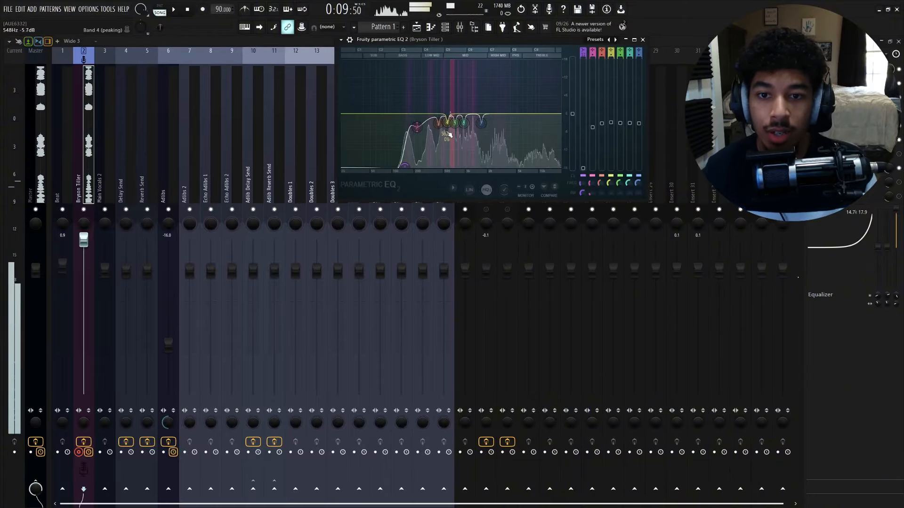
{"action": "right_click", "coordinate": [442, 124]}
{"action": "left_click", "coordinate": [451, 135]}
{"action": "right_click", "coordinate": [447, 123]}
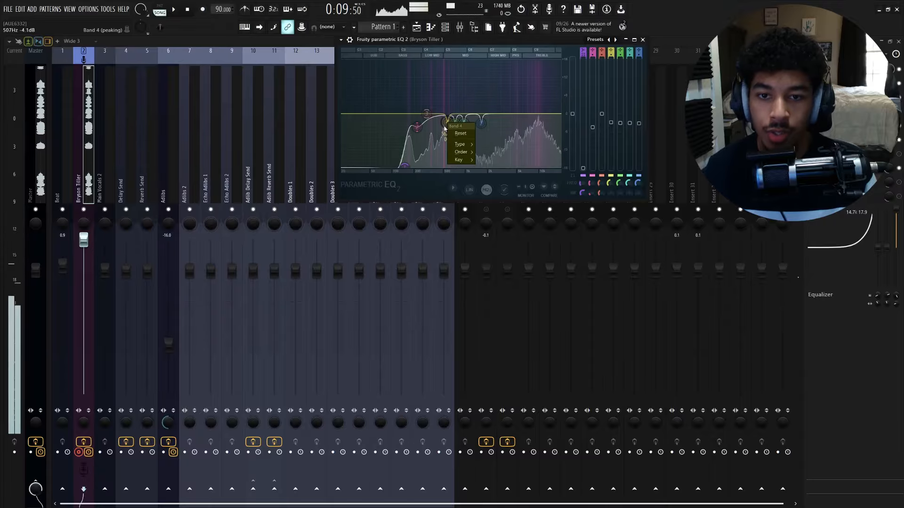
{"action": "left_click", "coordinate": [458, 134]}
{"action": "right_click", "coordinate": [456, 124]}
{"action": "left_click", "coordinate": [467, 134]}
{"action": "right_click", "coordinate": [464, 123]}
{"action": "left_click", "coordinate": [477, 133]}
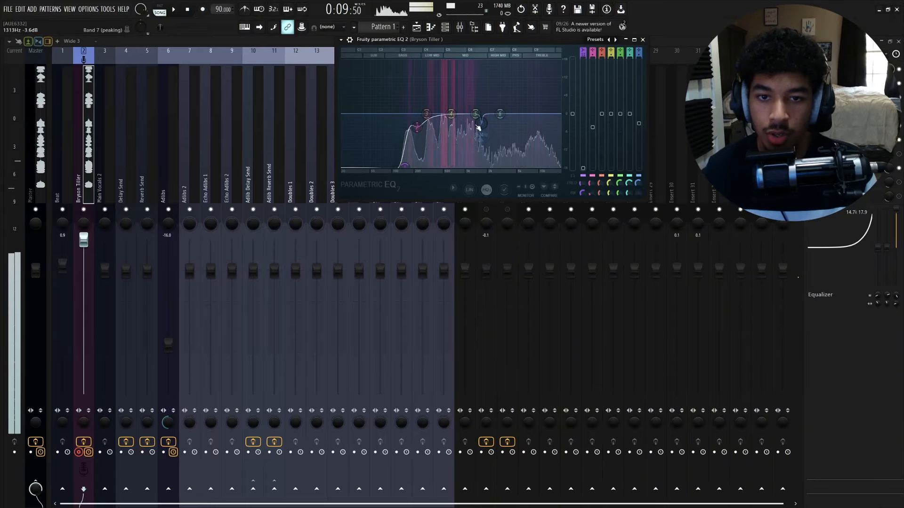
{"action": "right_click", "coordinate": [483, 123]}
{"action": "left_click", "coordinate": [494, 135]}
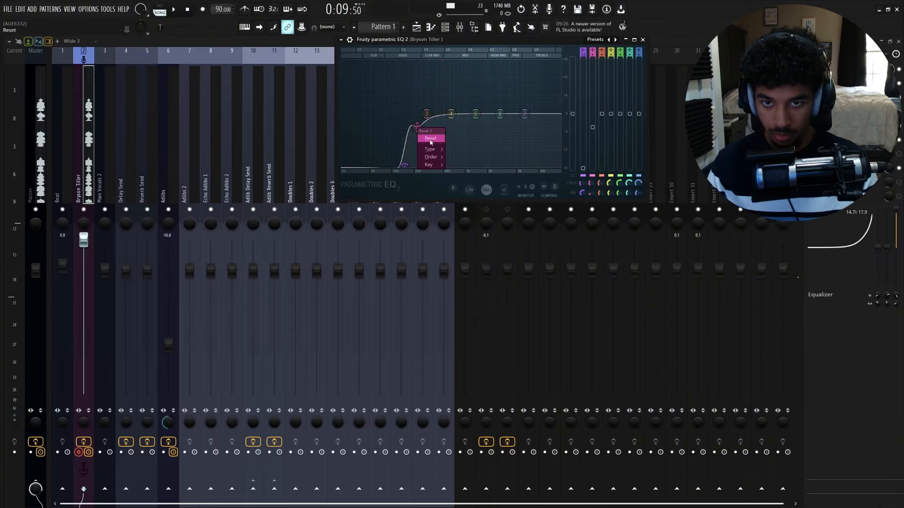
{"action": "left_click", "coordinate": [430, 138]}
- Play the vocal and sweep a narrow boost with band 2, about 13 dB near 195 Hz
{"action": "key", "text": "space"}
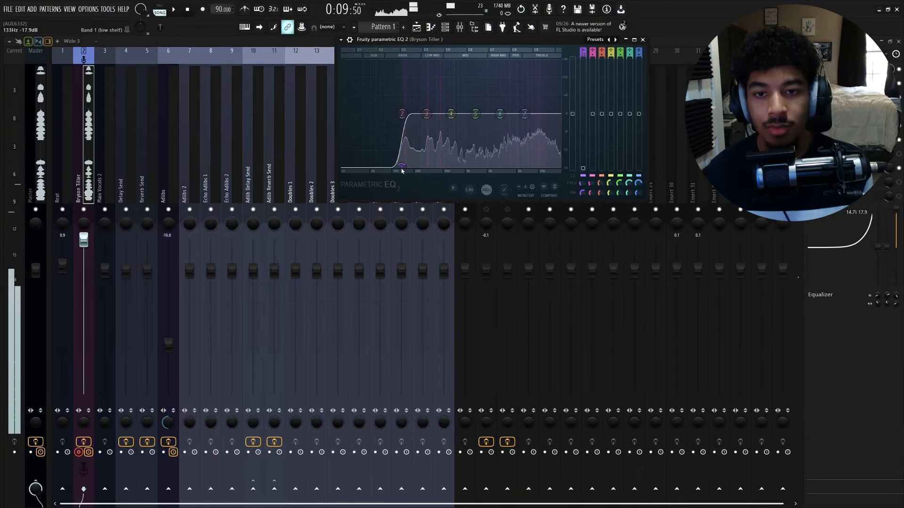
{"action": "left_click_drag", "start_coordinate": [401, 113], "coordinate": [441, 115]}
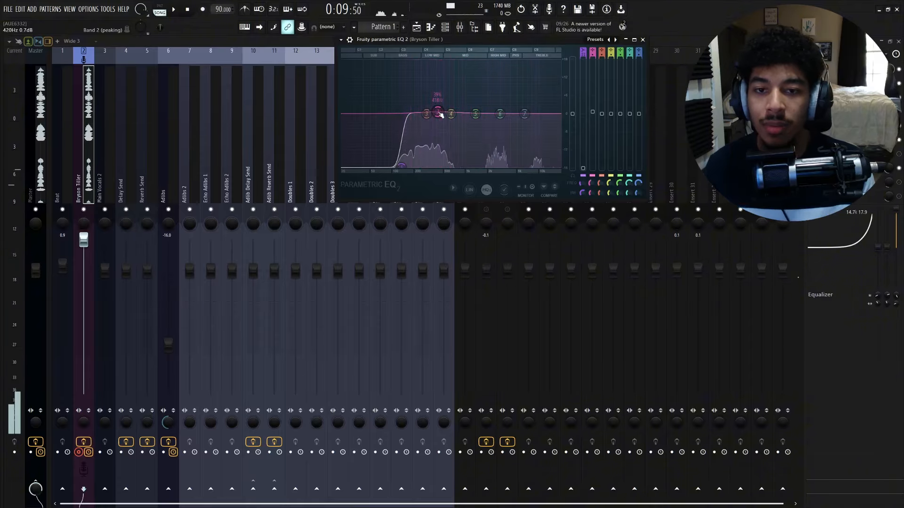
{"action": "scroll", "coordinate": [441, 115], "scroll_direction": "down", "scroll_amount": 3}
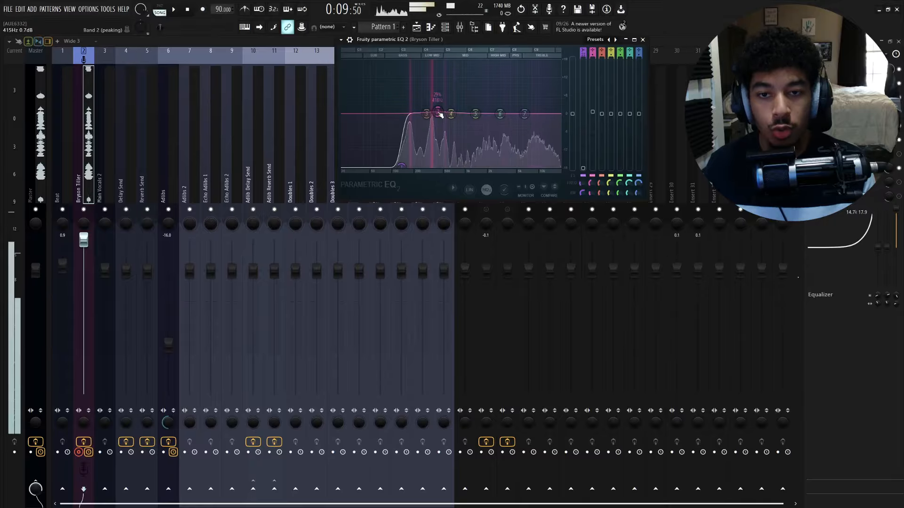
{"action": "mouse_move", "coordinate": [440, 114]}
{"action": "left_mouse_down"}
{"action": "mouse_move", "coordinate": [438, 88]}
{"action": "mouse_move", "coordinate": [442, 102]}
{"action": "left_mouse_up"}
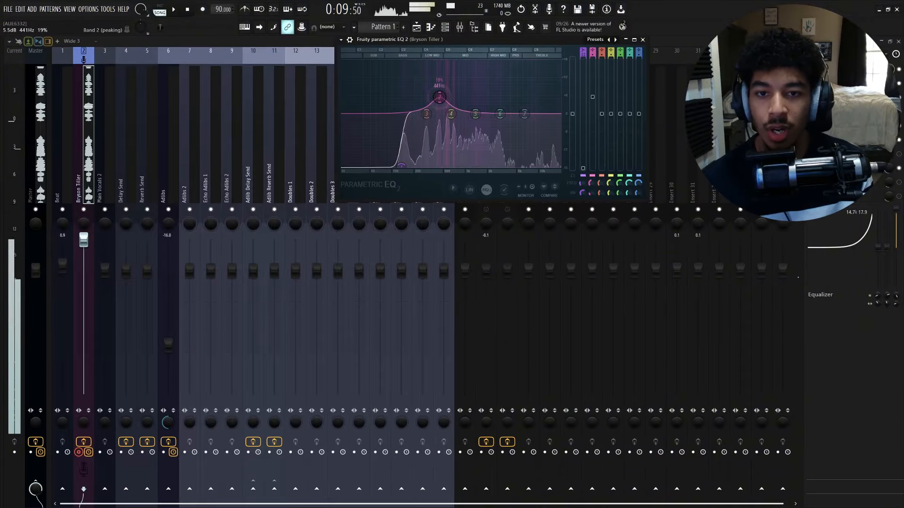
{"action": "mouse_move", "coordinate": [439, 97]}
{"action": "left_mouse_down"}
{"action": "mouse_move", "coordinate": [439, 68]}
{"action": "mouse_move", "coordinate": [440, 92]}
{"action": "left_mouse_up"}
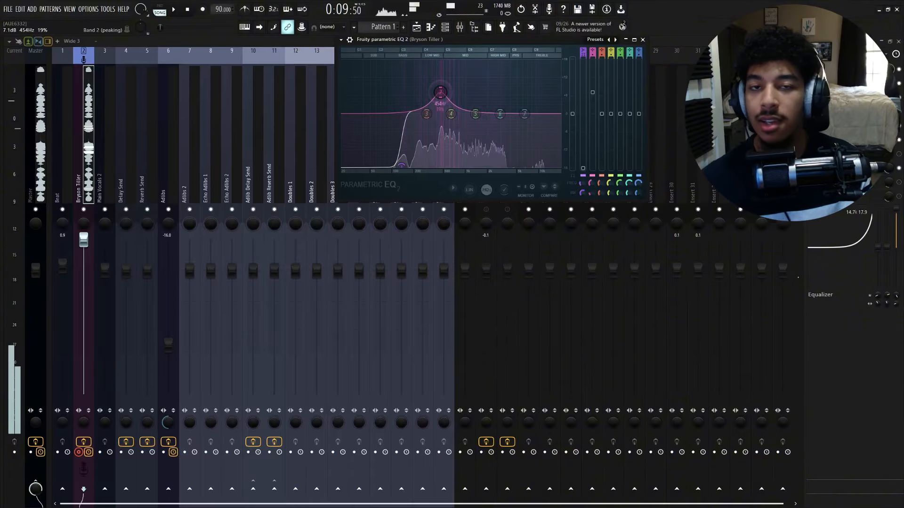
{"action": "left_click_drag", "start_coordinate": [440, 92], "coordinate": [416, 82]}
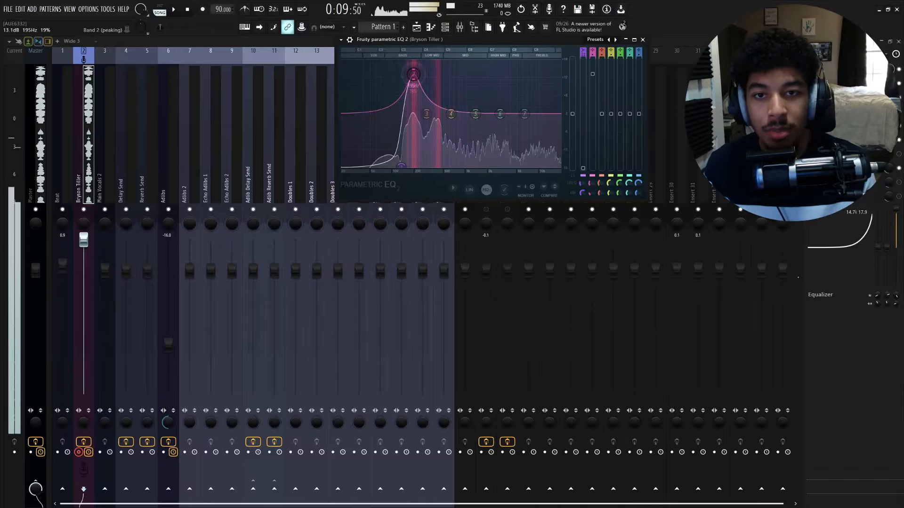
{"action": "key", "text": "space"}
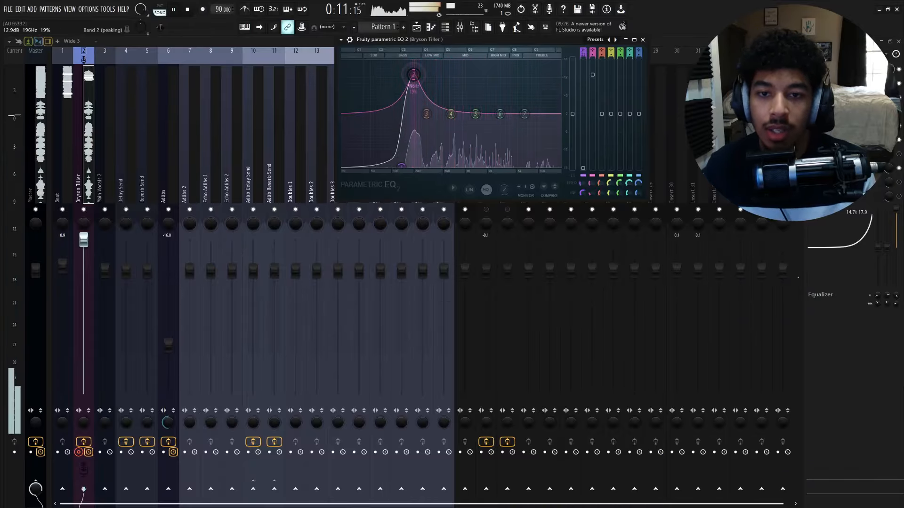
- Set the Waves Tune scale root to B
{"action": "left_click", "coordinate": [847, 83]}
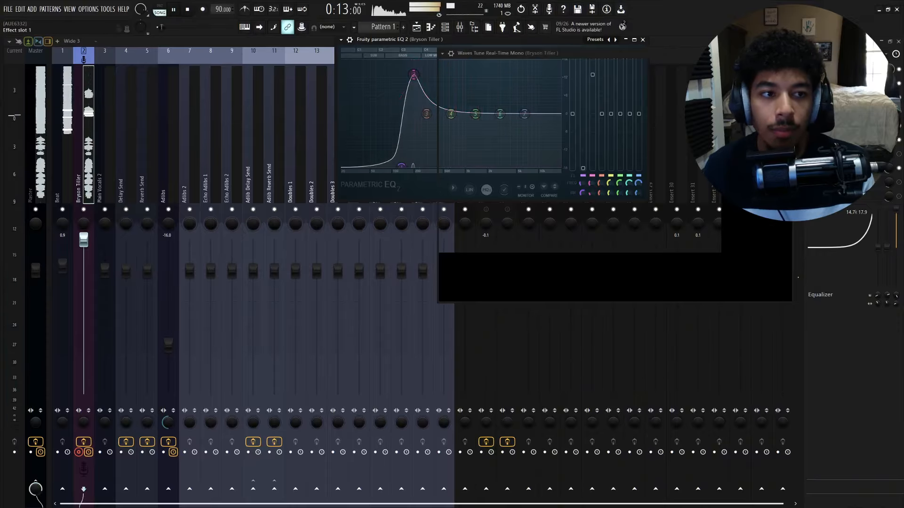
{"action": "left_click", "coordinate": [604, 286]}
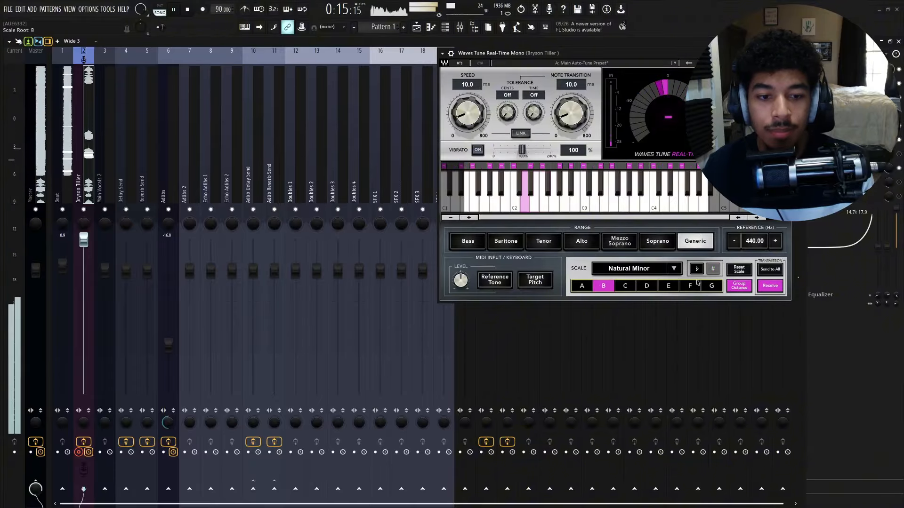
{"action": "left_click", "coordinate": [785, 53]}
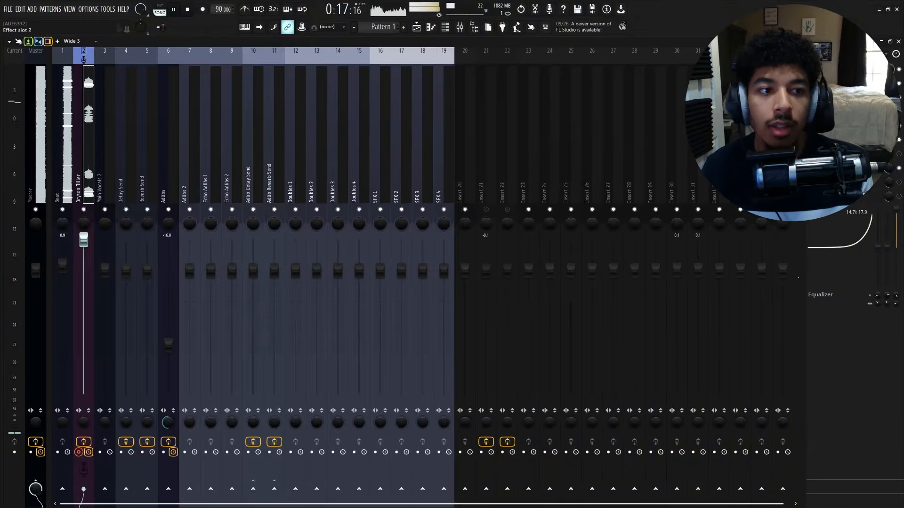
- Cut EQ band 2 to about -2.3 dB at 276 Hz and band 3 to about -3.5 dB near 566 Hz
{"action": "left_click", "coordinate": [847, 83]}
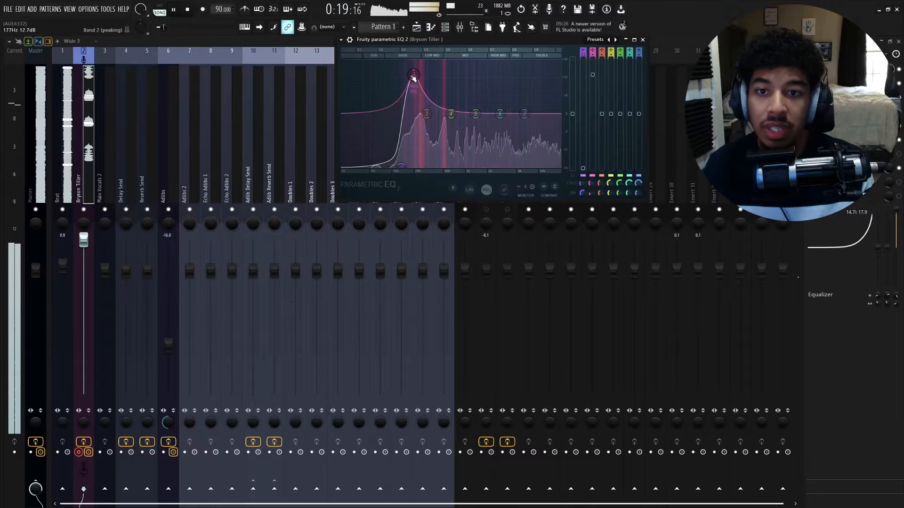
{"action": "left_click_drag", "start_coordinate": [413, 74], "coordinate": [430, 131]}
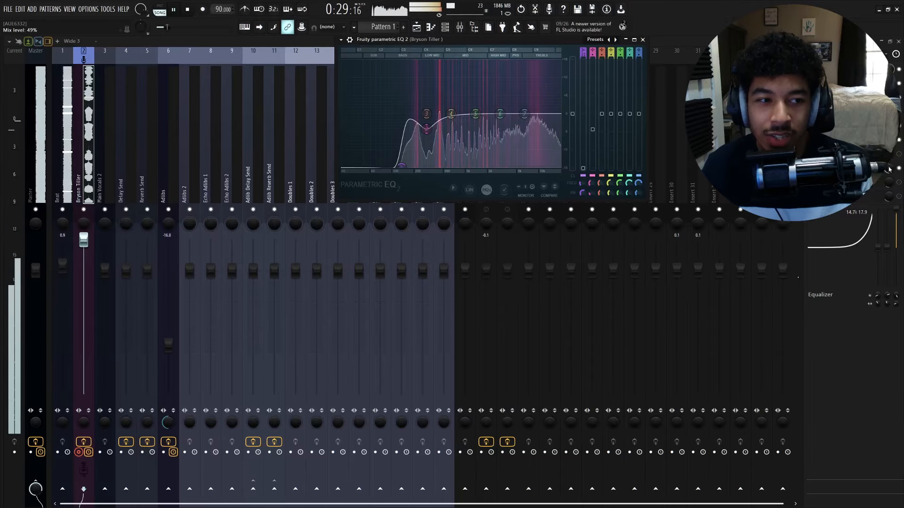
{"action": "left_click", "coordinate": [642, 40]}
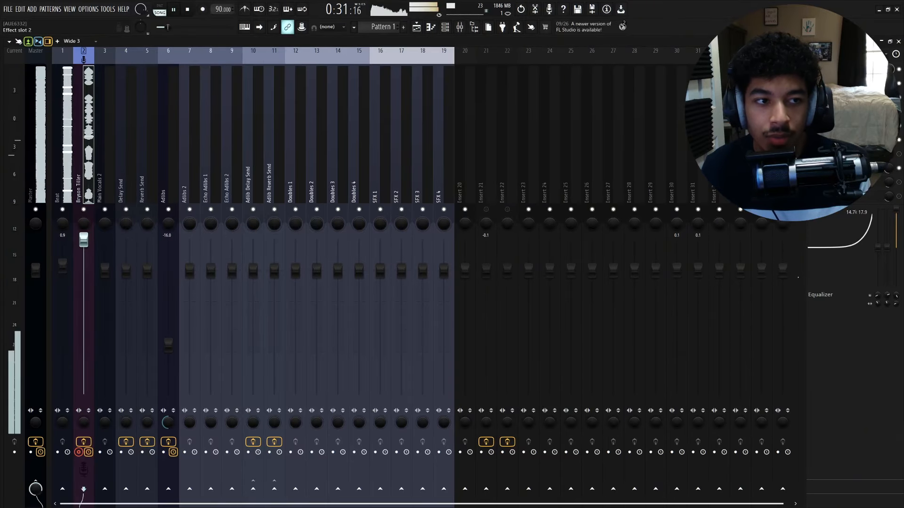
{"action": "left_click", "coordinate": [840, 84]}
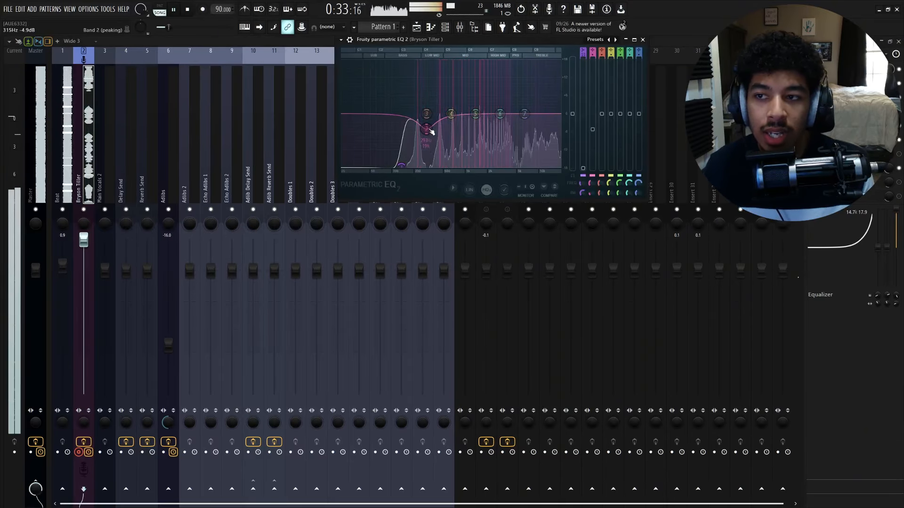
{"action": "left_click_drag", "start_coordinate": [429, 130], "coordinate": [427, 125]}
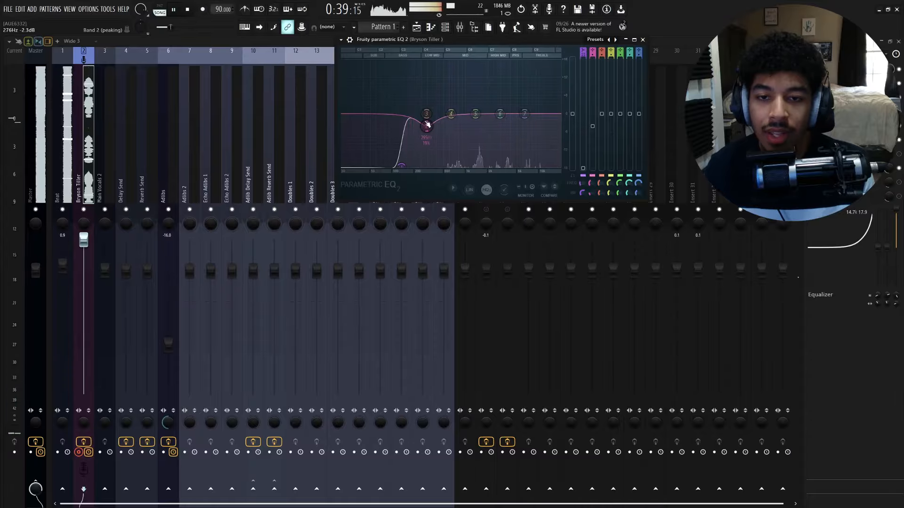
{"action": "left_click_drag", "start_coordinate": [433, 94], "coordinate": [444, 125]}
{"action": "key", "text": "space"}
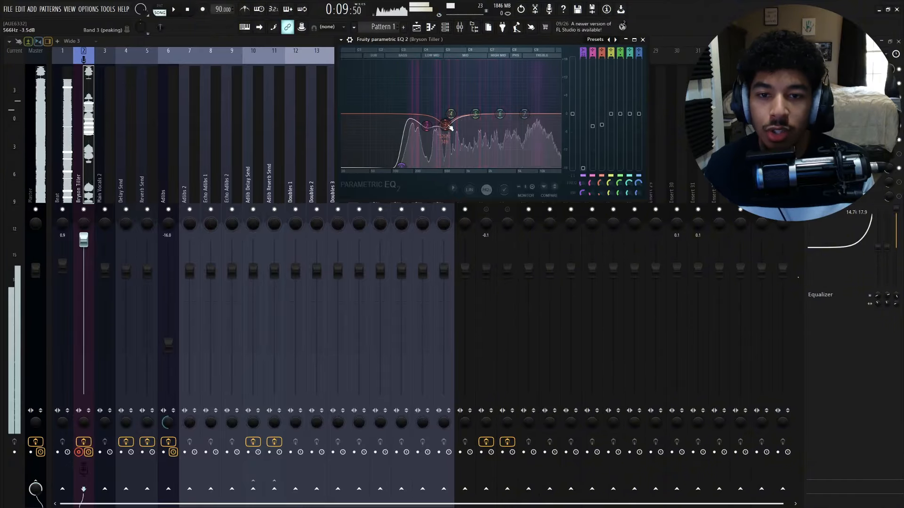
- Narrow the bandwidth of EQ band 3 and stop playback
{"action": "scroll", "coordinate": [449, 127], "scroll_direction": "down", "scroll_amount": 3}
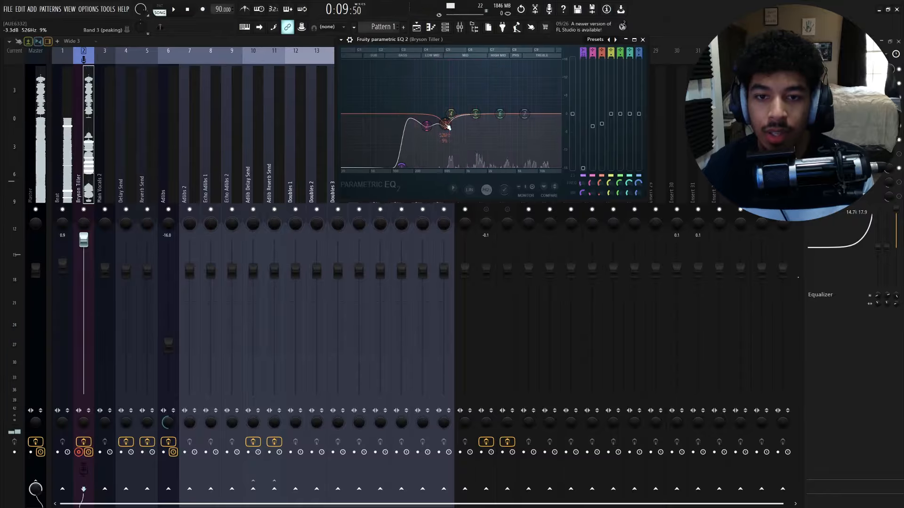
{"action": "key", "text": "space"}
- Reposition the EQ window and shift band 4 to about 1076 Hz at 0 dB
{"action": "left_click_drag", "start_coordinate": [476, 41], "coordinate": [478, 85]}
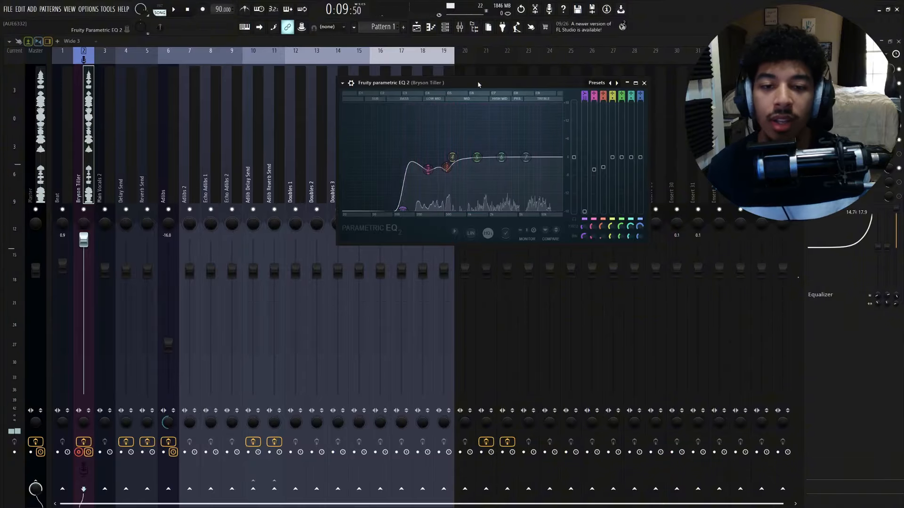
{"action": "left_click_drag", "start_coordinate": [479, 84], "coordinate": [470, 88]}
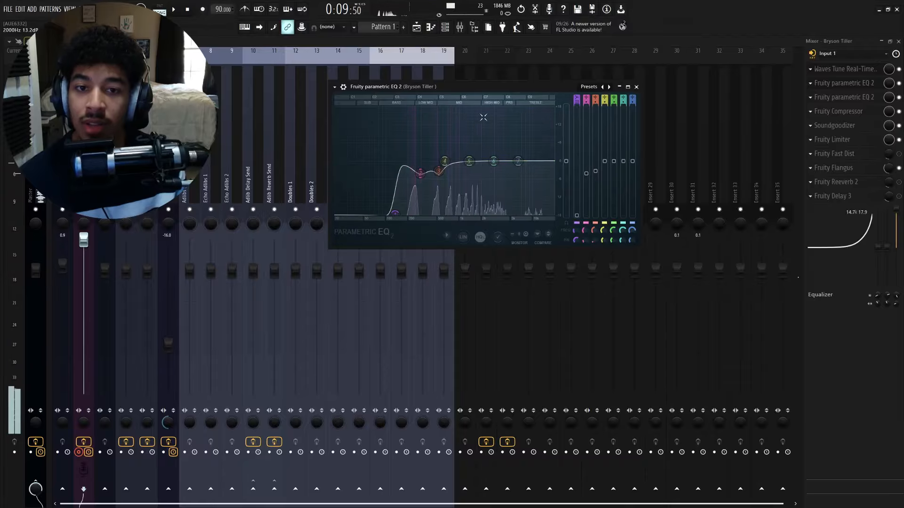
{"action": "left_click_drag", "start_coordinate": [494, 86], "coordinate": [501, 90]}
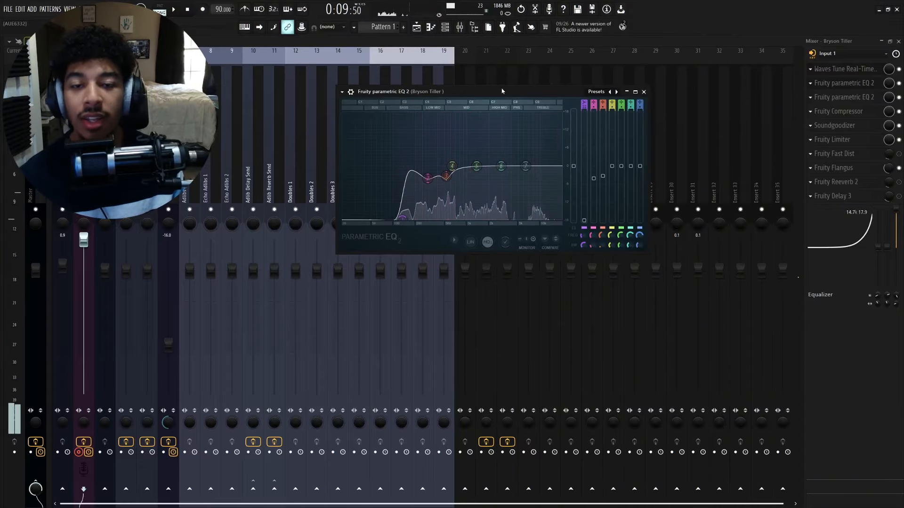
{"action": "mouse_move", "coordinate": [451, 166]}
{"action": "left_mouse_down"}
{"action": "mouse_move", "coordinate": [480, 155]}
{"action": "mouse_move", "coordinate": [454, 217]}
{"action": "mouse_move", "coordinate": [469, 165]}
{"action": "left_mouse_up"}
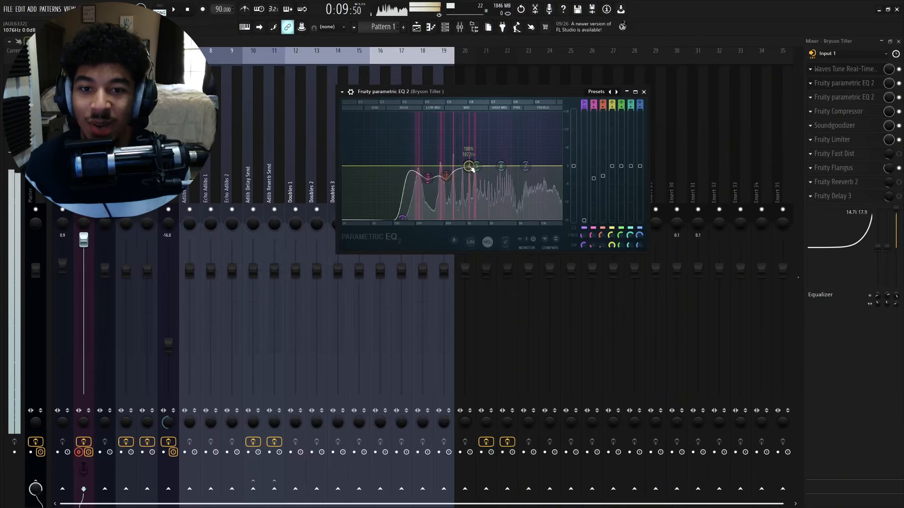
- Widen band 4 and pull it down to a cut of about -7.5 dB near 1176 Hz
{"action": "left_click_drag", "start_coordinate": [500, 95], "coordinate": [501, 91]}
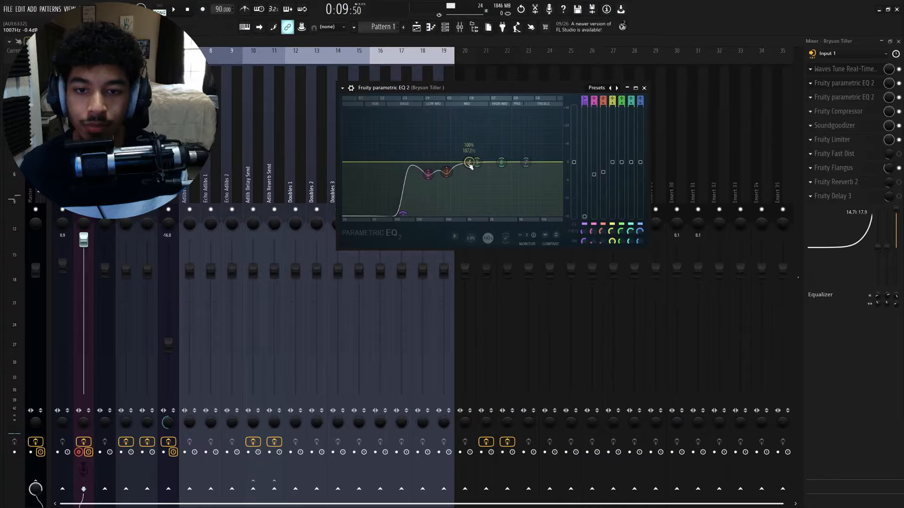
{"action": "scroll", "coordinate": [470, 153], "scroll_direction": "down", "scroll_amount": 1}
{"action": "scroll", "coordinate": [470, 153], "scroll_direction": "down", "scroll_amount": 4}
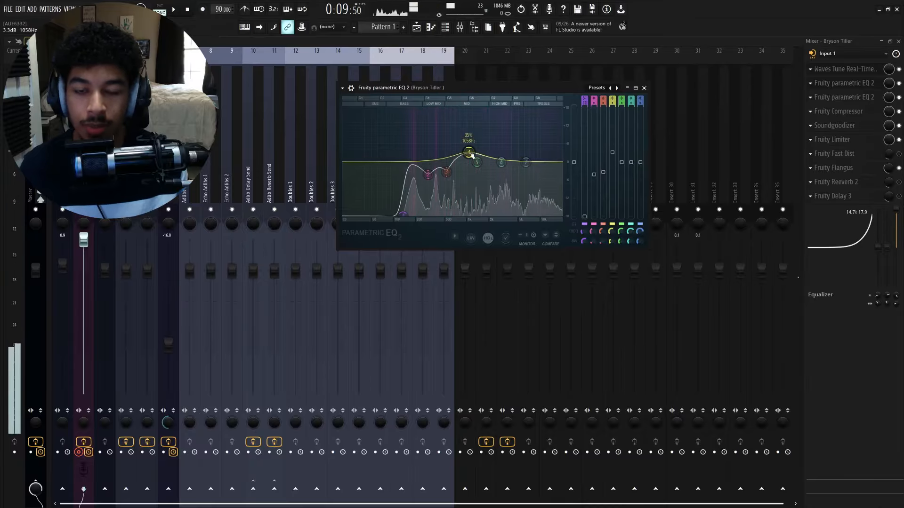
{"action": "left_click_drag", "start_coordinate": [470, 153], "coordinate": [474, 187]}
{"action": "scroll", "coordinate": [466, 146], "scroll_direction": "down", "scroll_amount": 1}
- Play the vocal and sweep band 4 up to about 11 dB near 891 Hz, then lower it to a slight cut
{"action": "key", "text": "space"}
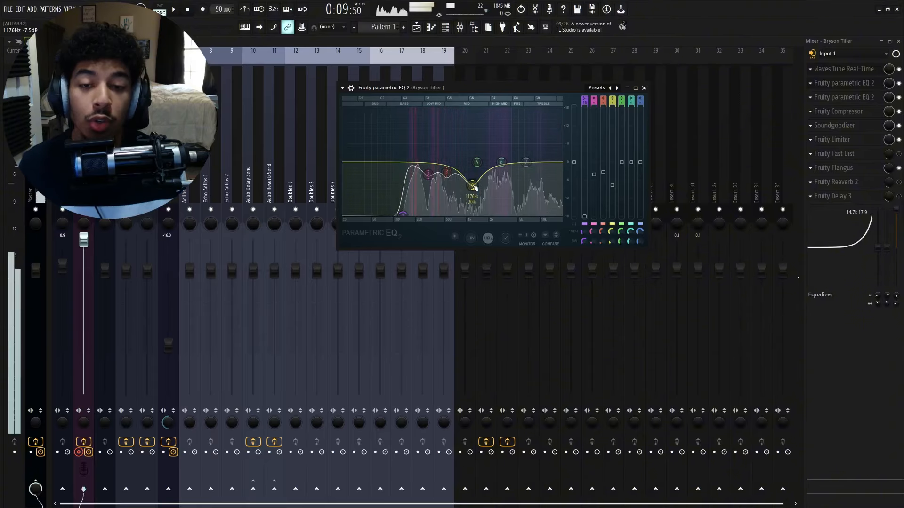
{"action": "mouse_move", "coordinate": [472, 184]}
{"action": "left_mouse_down"}
{"action": "mouse_move", "coordinate": [494, 113]}
{"action": "mouse_move", "coordinate": [527, 136]}
{"action": "mouse_move", "coordinate": [511, 141]}
{"action": "mouse_move", "coordinate": [508, 127]}
{"action": "mouse_move", "coordinate": [520, 136]}
{"action": "mouse_move", "coordinate": [480, 148]}
{"action": "mouse_move", "coordinate": [466, 194]}
{"action": "left_mouse_up"}
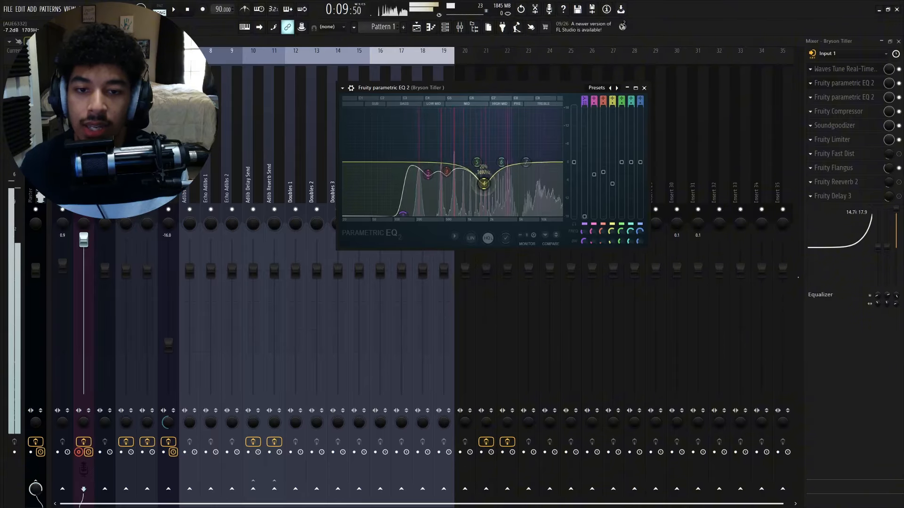
{"action": "key", "text": "space"}
{"action": "left_click_drag", "start_coordinate": [464, 181], "coordinate": [461, 128]}
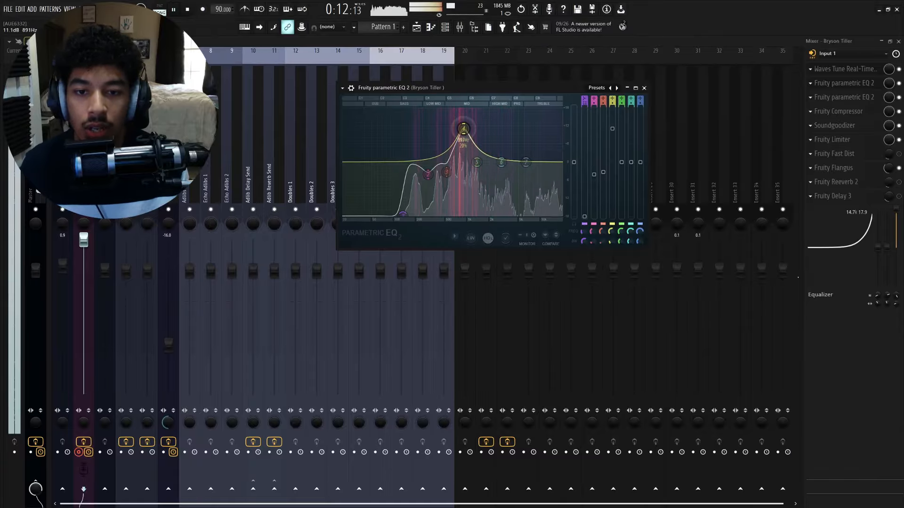
{"action": "left_click_drag", "start_coordinate": [464, 167], "coordinate": [463, 172]}
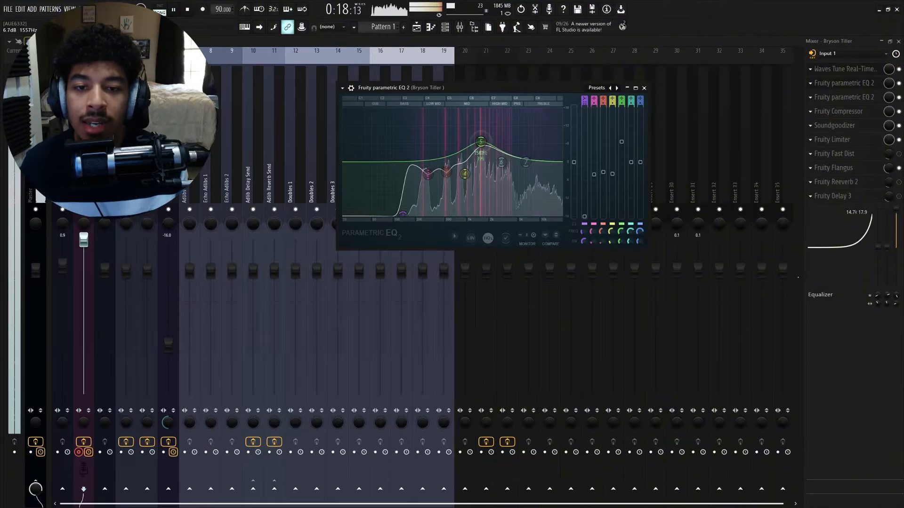
- Move EQ band 5 to a gentle boost of about 2.5 dB near 4858 Hz and stop playback
{"action": "left_click_drag", "start_coordinate": [481, 142], "coordinate": [517, 149]}
{"action": "scroll", "coordinate": [519, 154], "scroll_direction": "up", "scroll_amount": 5}
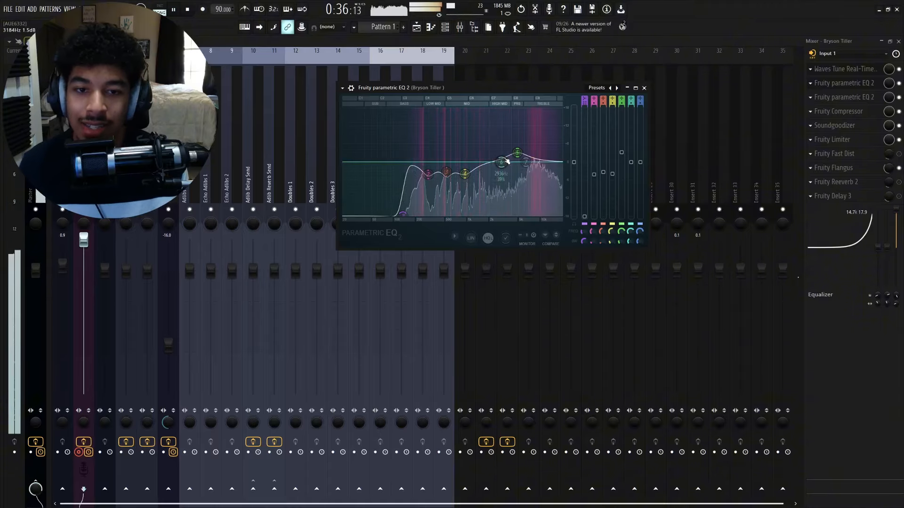
{"action": "left_click_drag", "start_coordinate": [506, 161], "coordinate": [517, 155]}
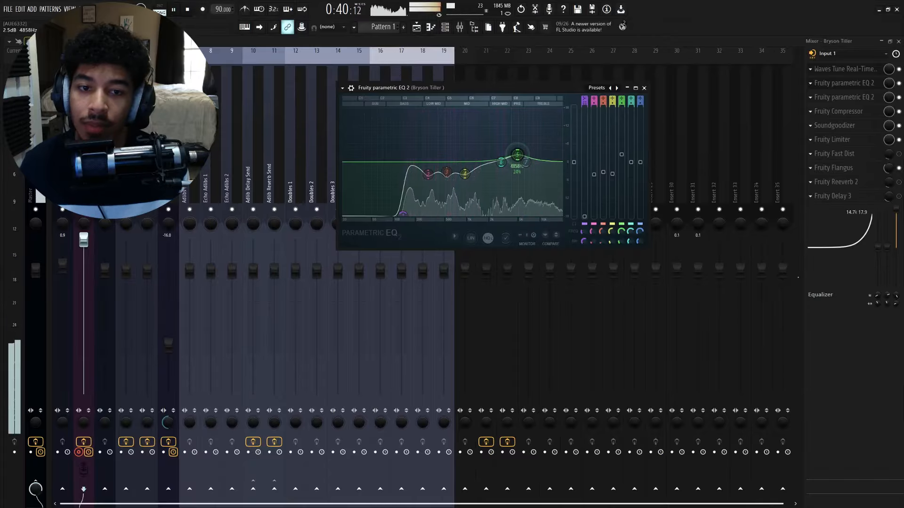
{"action": "key", "text": "space"}
- Switch to the whiteboard diagram of the ideal vocal chain, pan it, and return to FL Studio
{"action": "mouse_move", "coordinate": [519, 87]}
{"action": "left_mouse_down"}
{"action": "mouse_move", "coordinate": [527, 90]}
{"action": "mouse_move", "coordinate": [505, 89]}
{"action": "left_mouse_up"}
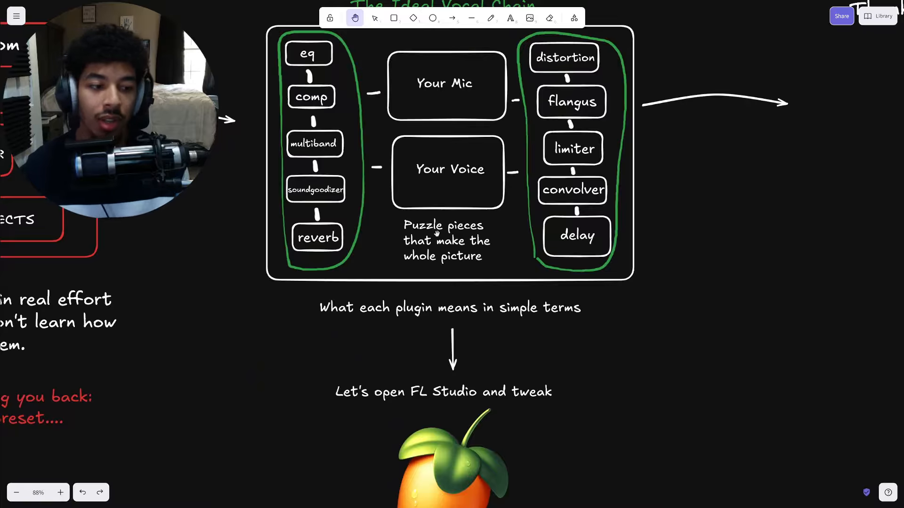
{"action": "left_click_drag", "start_coordinate": [716, 211], "coordinate": [719, 247]}
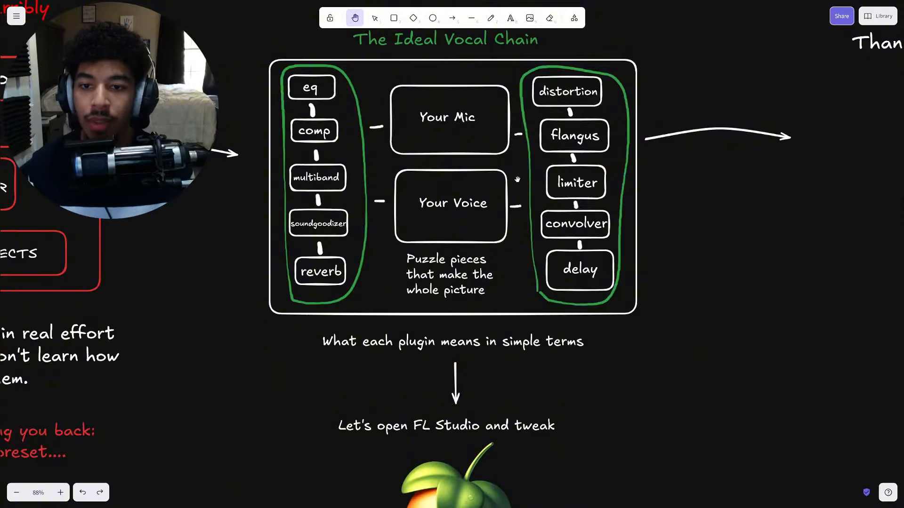
{"action": "key", "text": "alt"}
{"action": "key", "text": "Escape"}
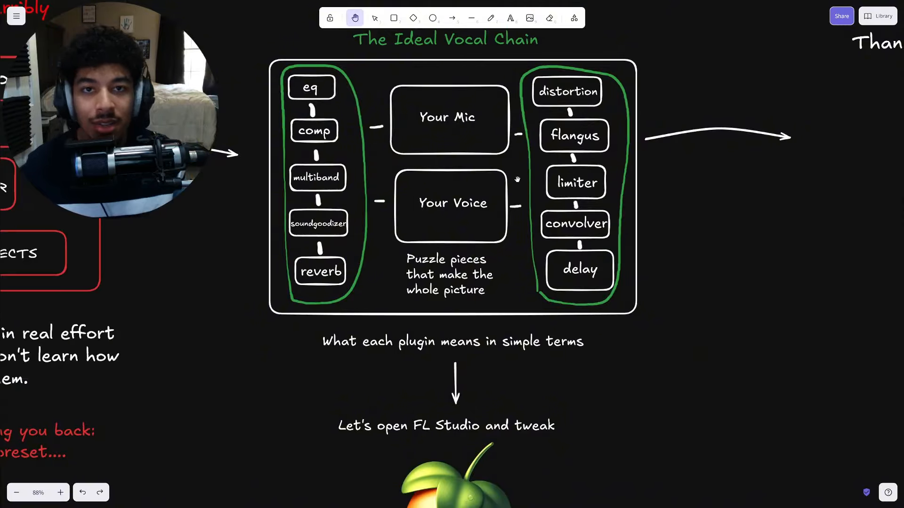
{"action": "key", "text": "alt+Tab"}
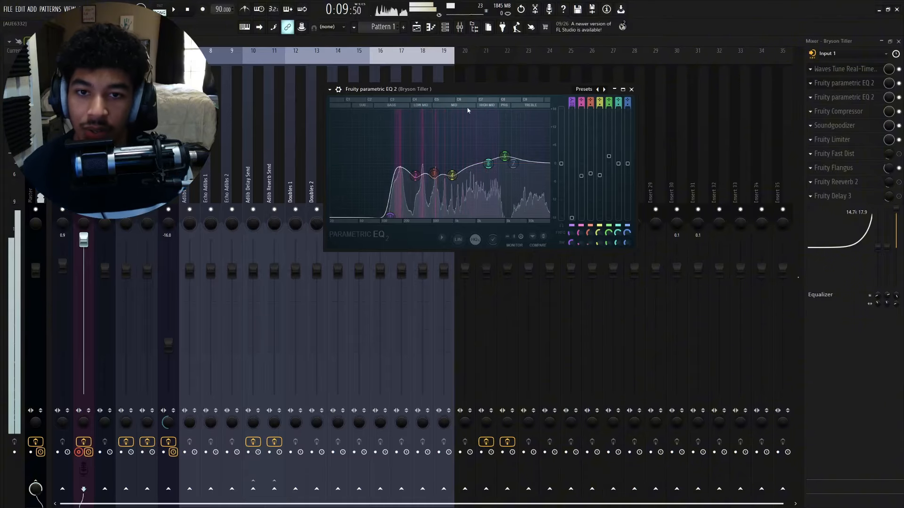
- Open the second Parametric EQ 2 in the chain to inspect it, then reopen the first EQ
{"action": "left_click_drag", "start_coordinate": [573, 90], "coordinate": [560, 88]}
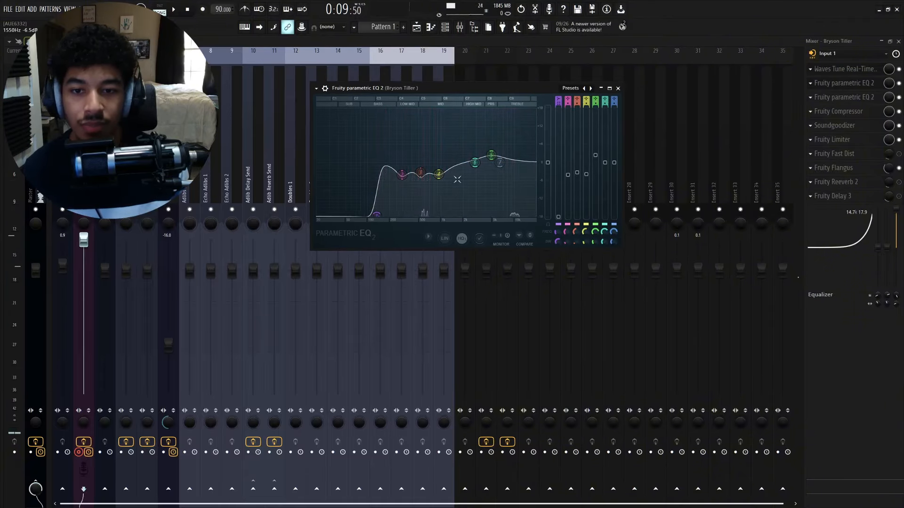
{"action": "left_click", "coordinate": [618, 88]}
{"action": "left_click", "coordinate": [843, 97]}
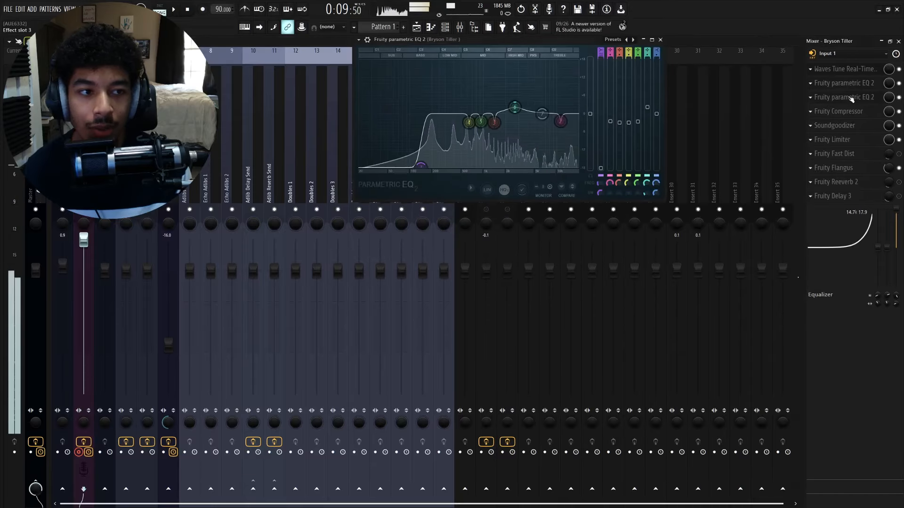
{"action": "left_click_drag", "start_coordinate": [538, 61], "coordinate": [546, 85]}
{"action": "left_click", "coordinate": [639, 100]}
{"action": "left_click", "coordinate": [869, 83]}
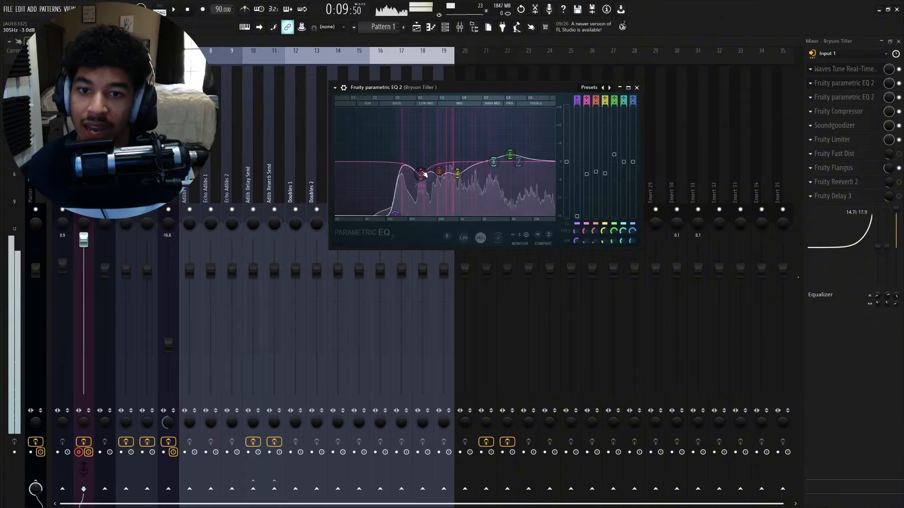
- Nudge EQ band 2 to about 305 Hz at -3 dB and set the low cut to about 129 Hz
{"action": "left_click_drag", "start_coordinate": [424, 174], "coordinate": [427, 172]}
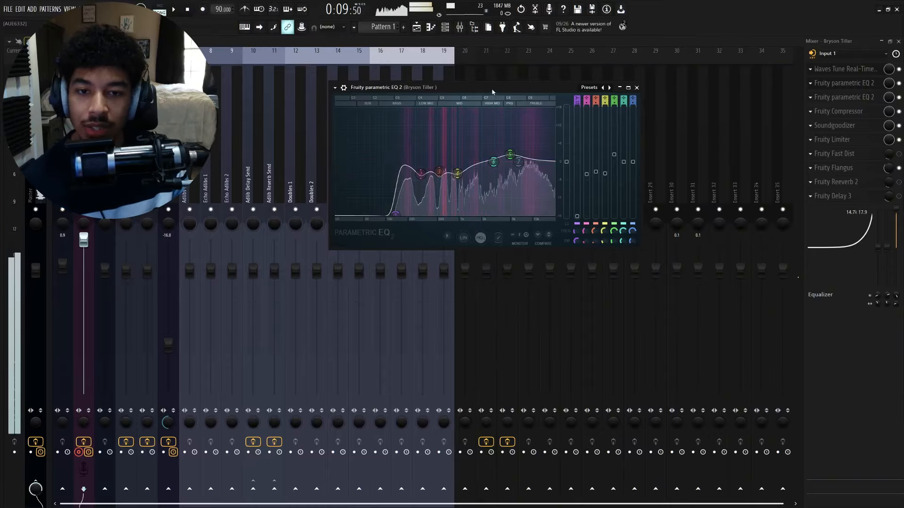
{"action": "mouse_move", "coordinate": [492, 91]}
{"action": "left_mouse_down"}
{"action": "mouse_move", "coordinate": [500, 93]}
{"action": "mouse_move", "coordinate": [491, 92]}
{"action": "left_mouse_up"}
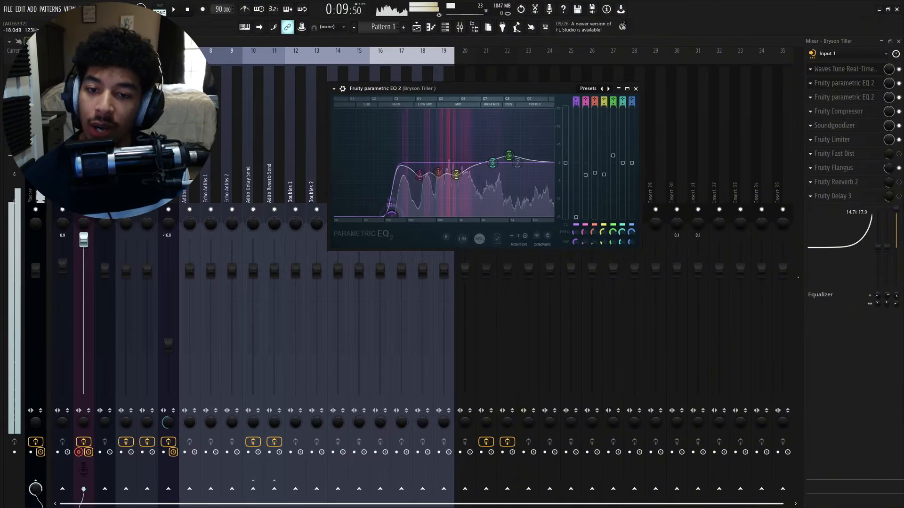
{"action": "left_click_drag", "start_coordinate": [396, 216], "coordinate": [395, 216]}
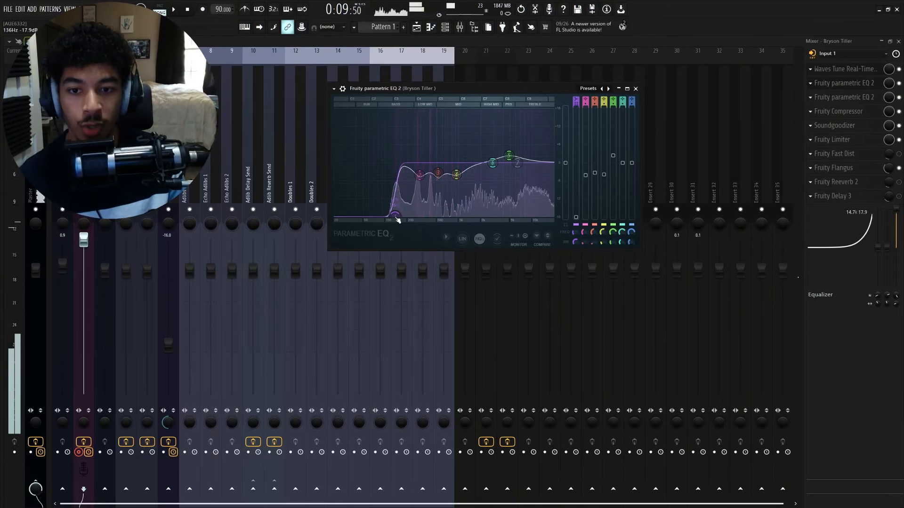
{"action": "left_click_drag", "start_coordinate": [395, 217], "coordinate": [335, 214]}
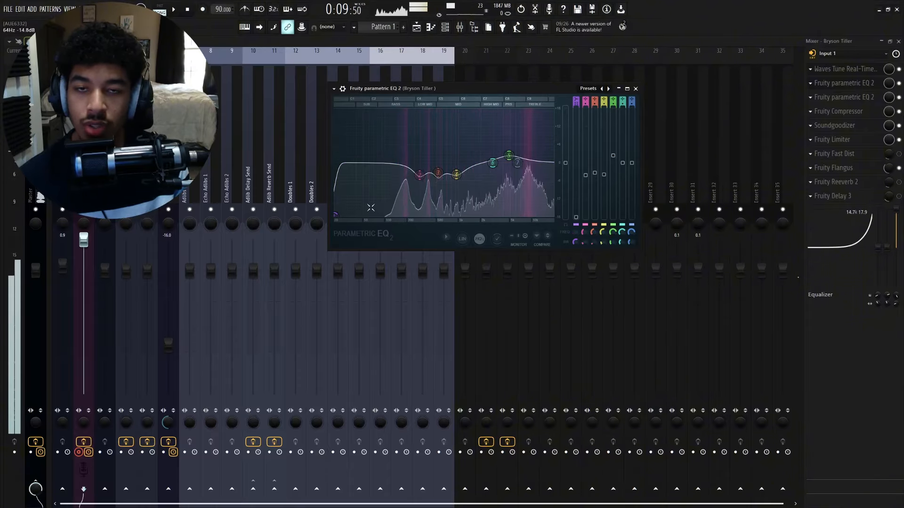
{"action": "left_click_drag", "start_coordinate": [336, 214], "coordinate": [393, 216]}
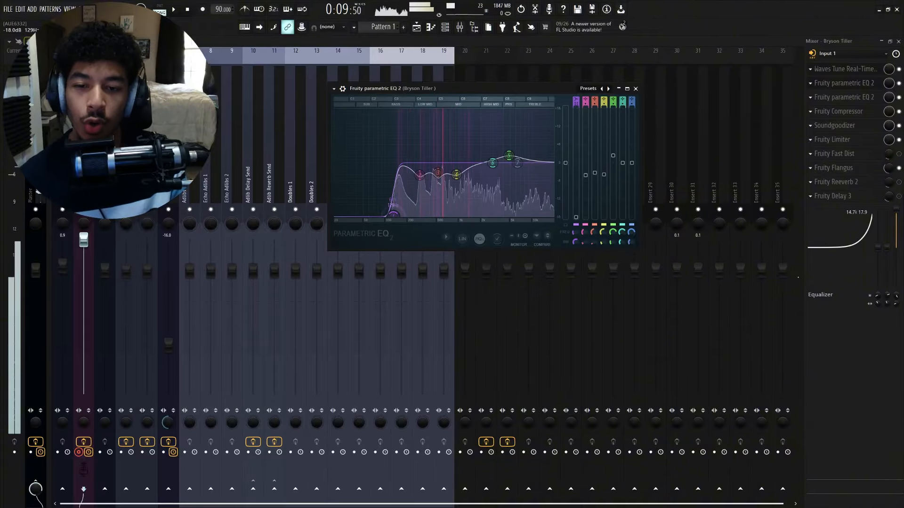
{"action": "left_click_drag", "start_coordinate": [394, 215], "coordinate": [393, 216]}
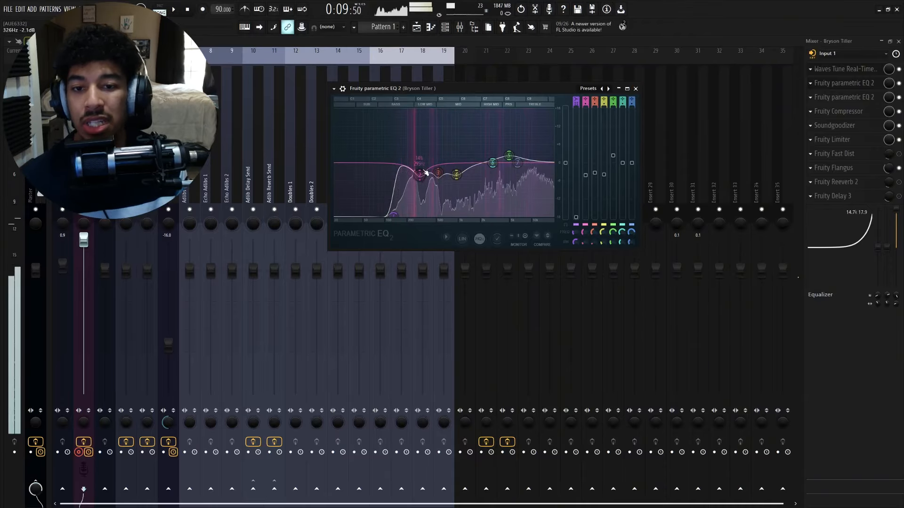
- Open the Fruity Compressor on the vocal insert and set its threshold to -24.9 dB
{"action": "left_click_drag", "start_coordinate": [433, 148], "coordinate": [440, 149]}
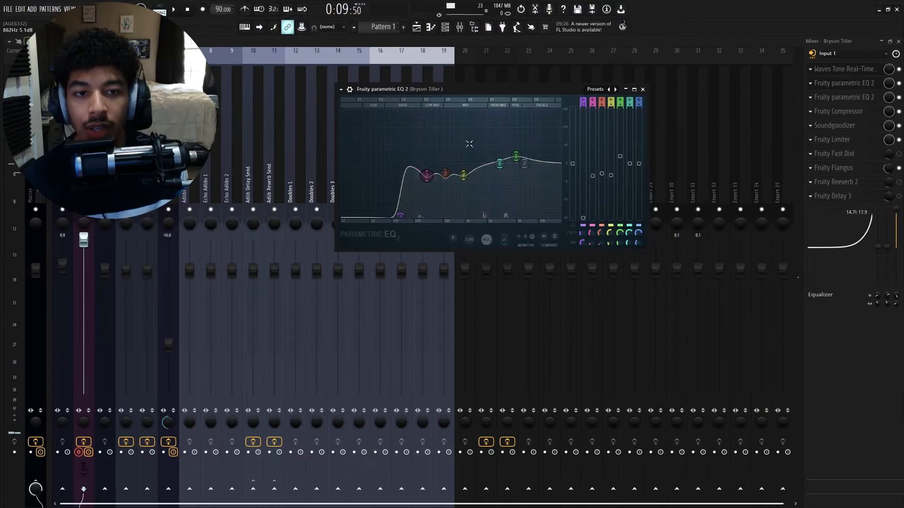
{"action": "left_click_drag", "start_coordinate": [512, 92], "coordinate": [523, 91]}
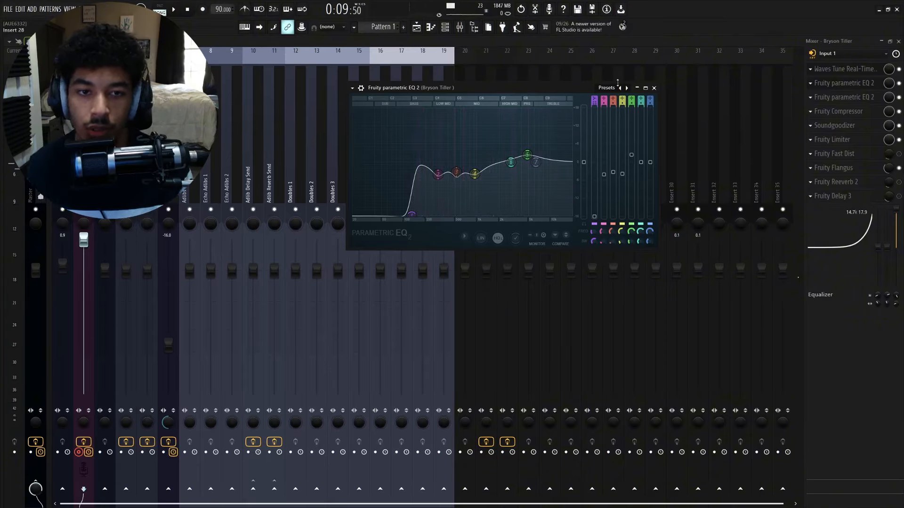
{"action": "left_click_drag", "start_coordinate": [564, 87], "coordinate": [560, 86]}
{"action": "mouse_move", "coordinate": [529, 147]}
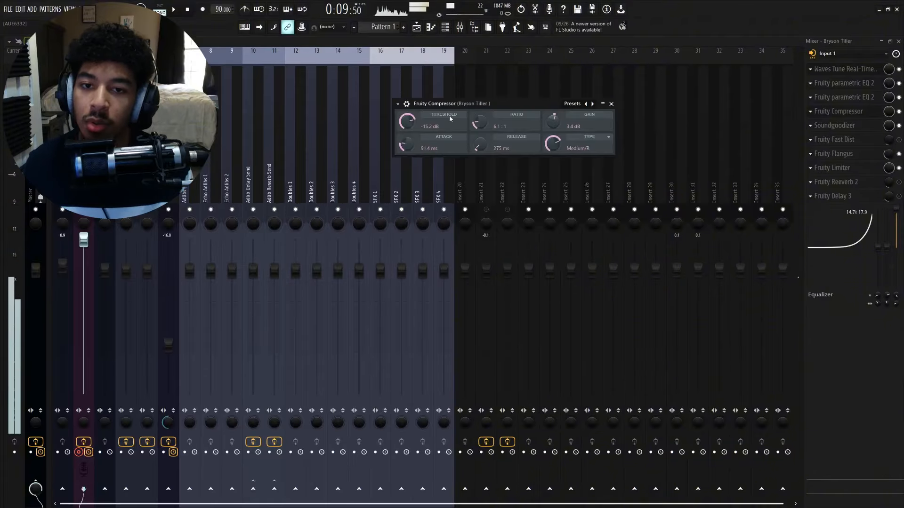
{"action": "left_click_drag", "start_coordinate": [491, 104], "coordinate": [490, 101]}
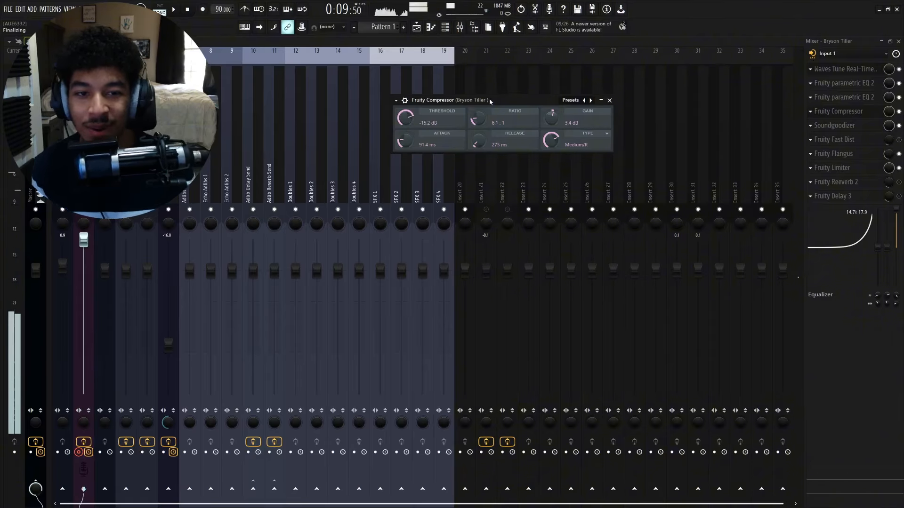
{"action": "left_click_drag", "start_coordinate": [489, 101], "coordinate": [479, 97]}
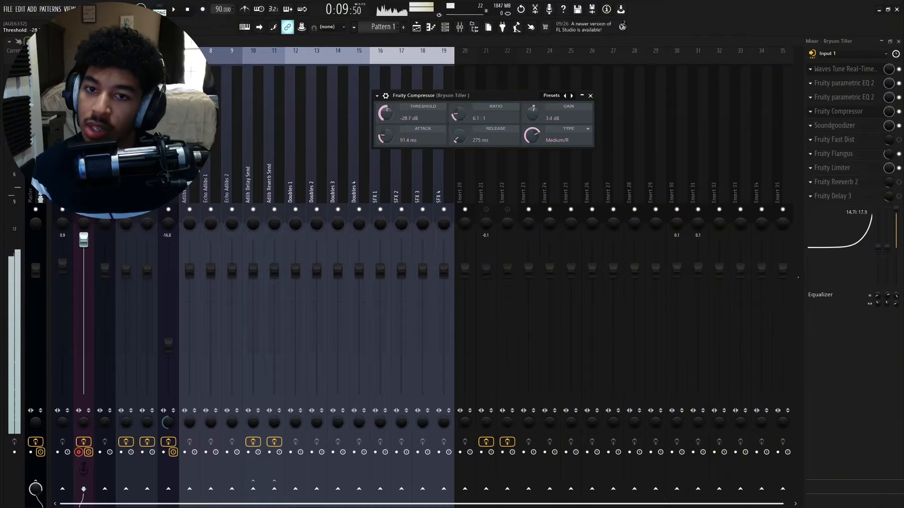
{"action": "mouse_move", "coordinate": [386, 113]}
{"action": "left_mouse_down"}
{"action": "mouse_move", "coordinate": [386, 105]}
{"action": "mouse_move", "coordinate": [386, 145]}
{"action": "mouse_move", "coordinate": [386, 94]}
{"action": "mouse_move", "coordinate": [394, 113]}
{"action": "left_mouse_up"}
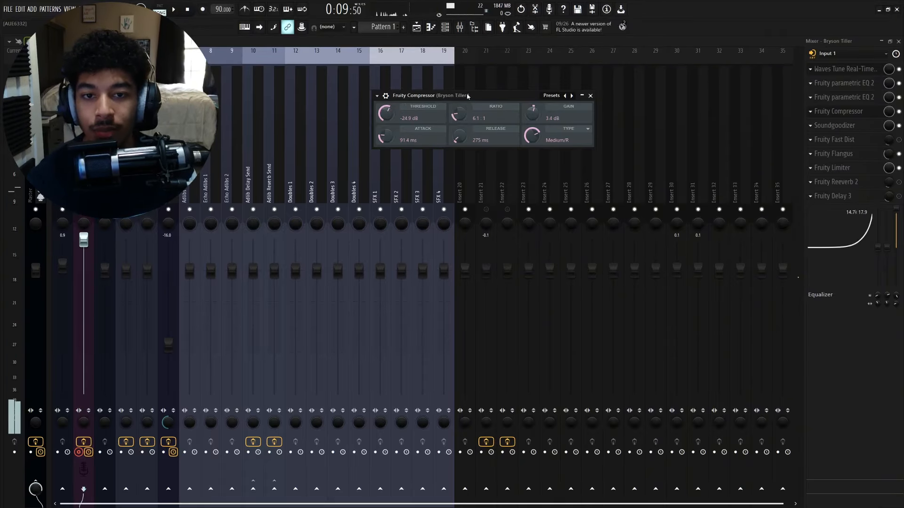
- Set the compressor's attack to 85.2 ms
{"action": "left_click_drag", "start_coordinate": [467, 96], "coordinate": [454, 95]}
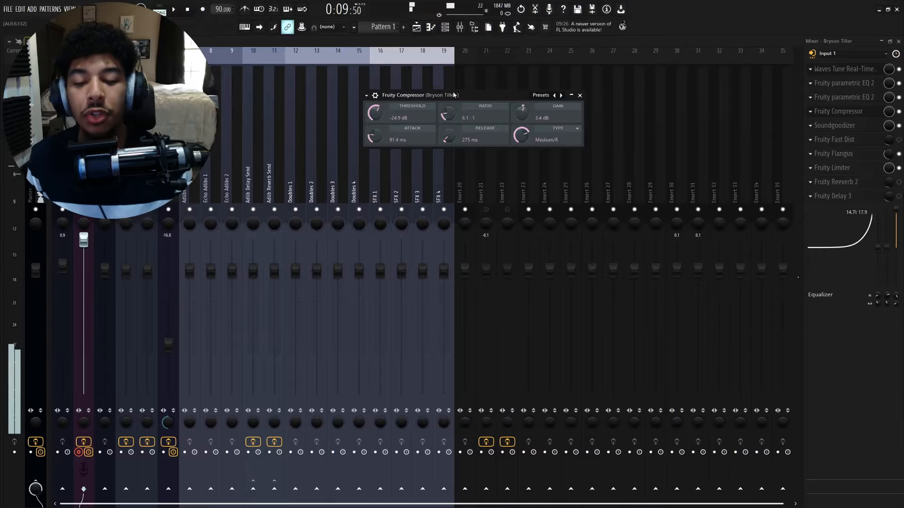
{"action": "left_click_drag", "start_coordinate": [456, 95], "coordinate": [461, 89]}
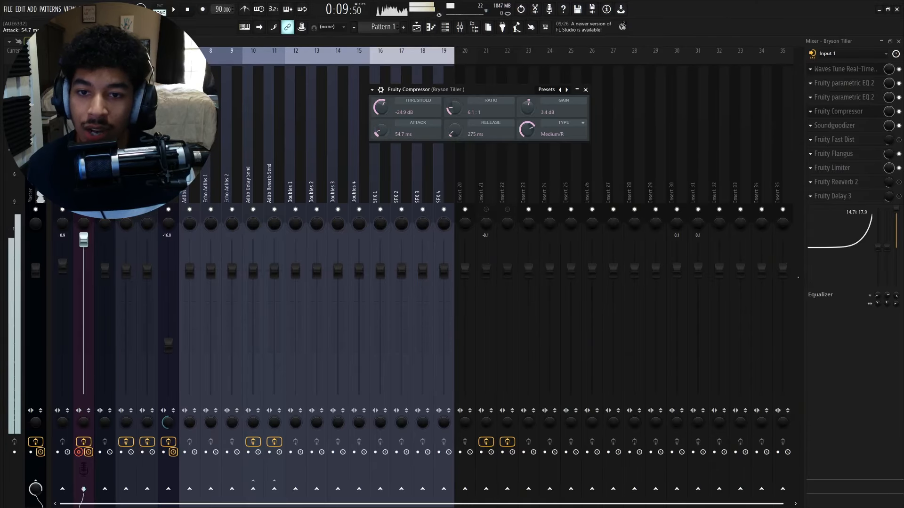
{"action": "left_click_drag", "start_coordinate": [381, 130], "coordinate": [380, 146]}
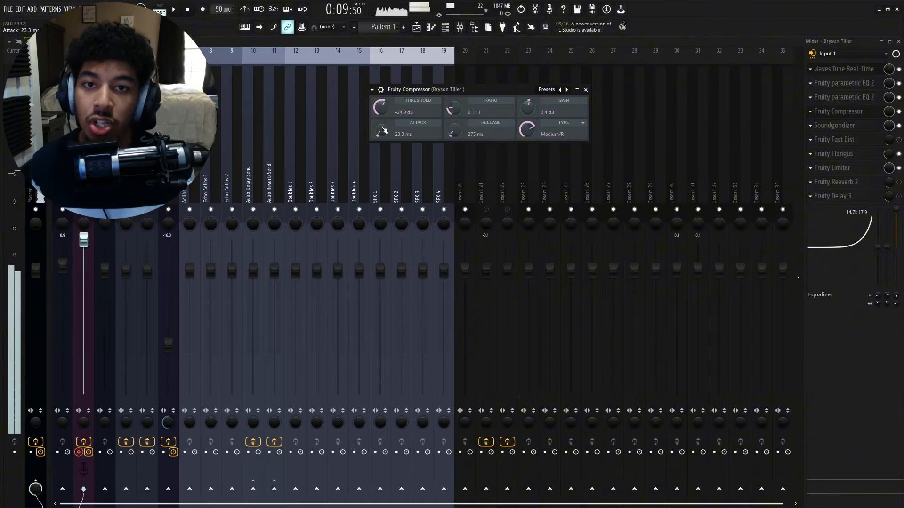
{"action": "mouse_move", "coordinate": [383, 132]}
{"action": "left_mouse_down"}
{"action": "mouse_move", "coordinate": [383, 112]}
{"action": "mouse_move", "coordinate": [381, 127]}
{"action": "left_mouse_up"}
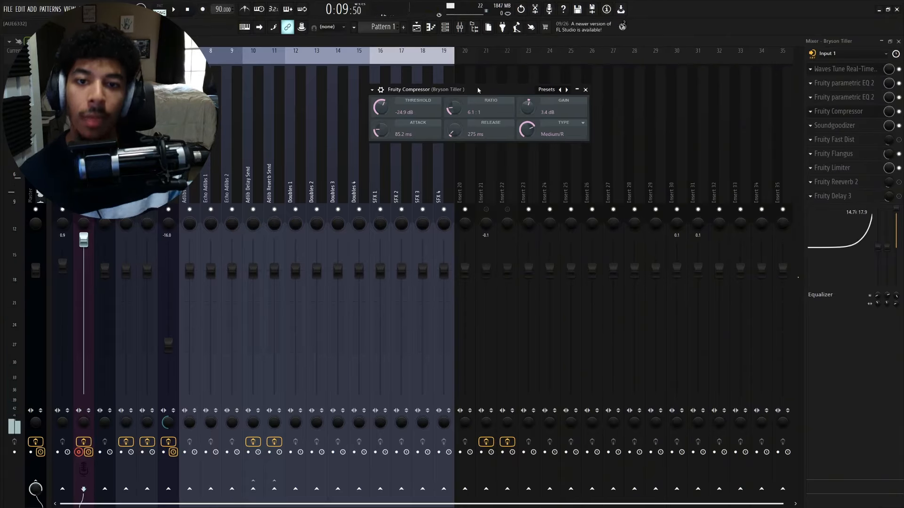
- Change the compressor type to Vintage
{"action": "left_click_drag", "start_coordinate": [466, 91], "coordinate": [480, 89]}
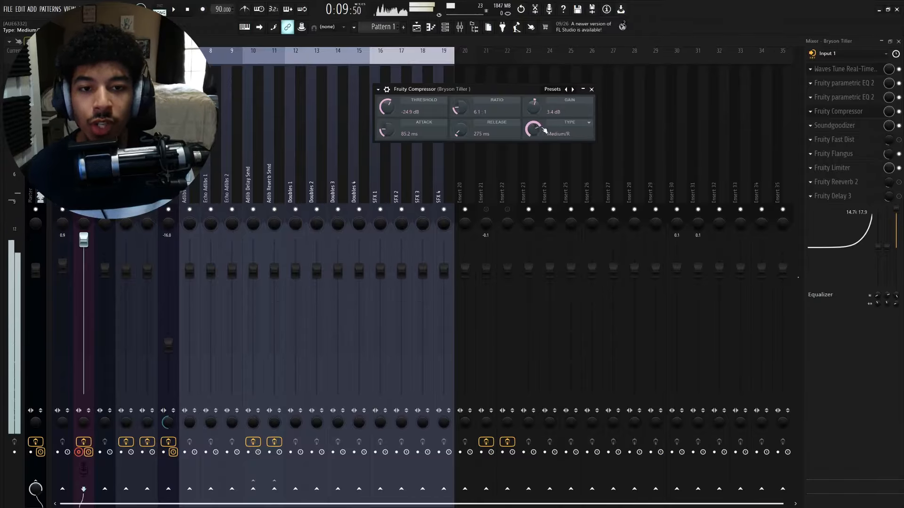
{"action": "mouse_move", "coordinate": [544, 130]}
{"action": "left_mouse_down"}
{"action": "mouse_move", "coordinate": [544, 143]}
{"action": "mouse_move", "coordinate": [533, 121]}
{"action": "mouse_move", "coordinate": [533, 128]}
{"action": "left_mouse_up"}
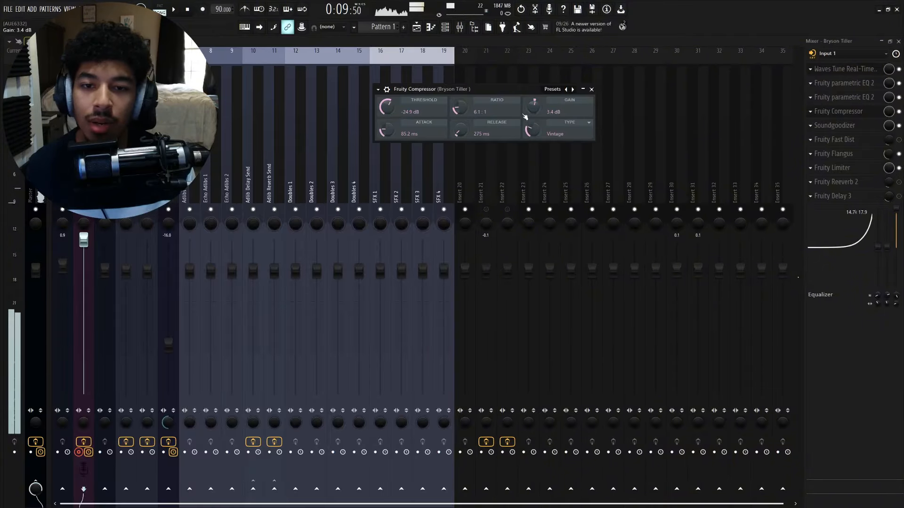
{"action": "left_click_drag", "start_coordinate": [500, 90], "coordinate": [510, 91]}
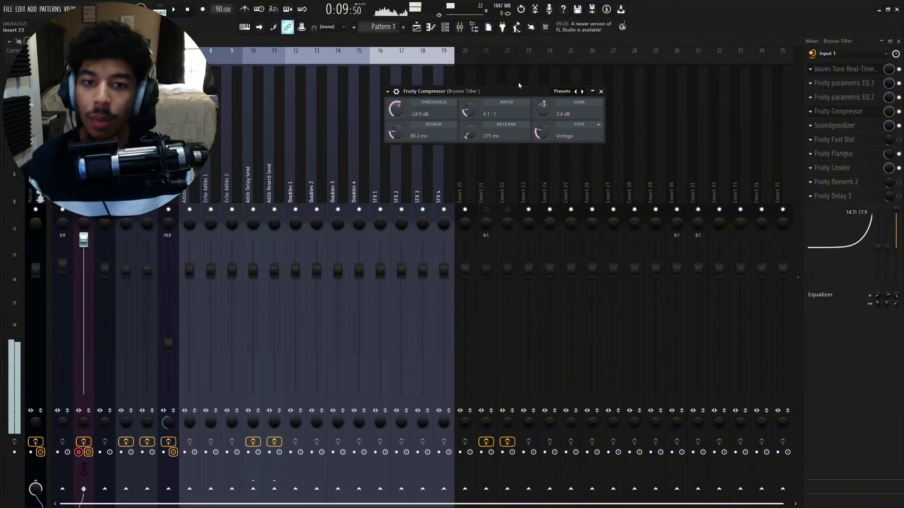
{"action": "left_click_drag", "start_coordinate": [510, 92], "coordinate": [518, 90]}
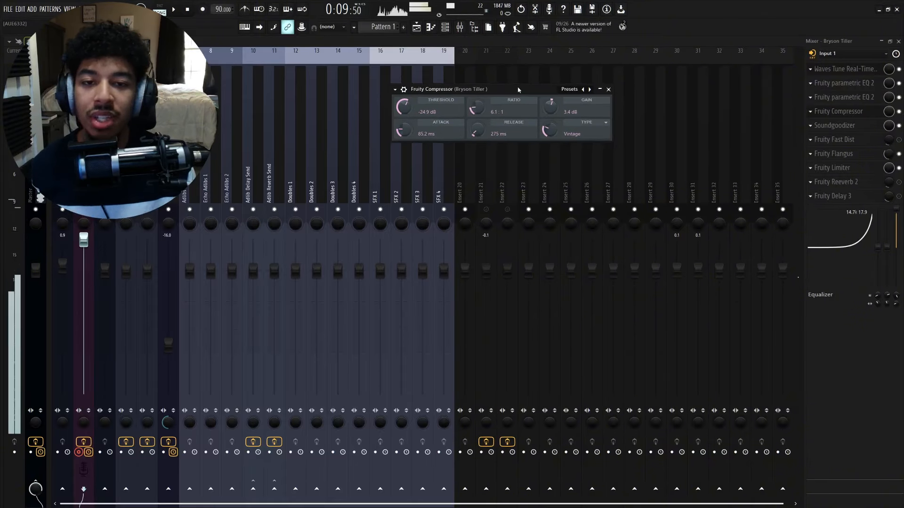
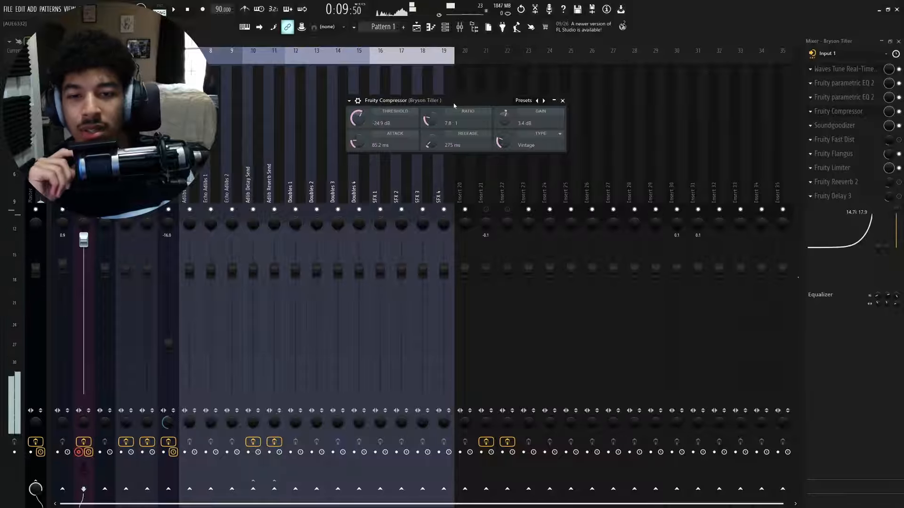
- Set the compressor's attack to 94.2 ms and its threshold to -25.1 dB, then close the compressor
{"action": "mouse_move", "coordinate": [452, 105]}
{"action": "left_mouse_down"}
{"action": "mouse_move", "coordinate": [460, 105]}
{"action": "mouse_move", "coordinate": [450, 105]}
{"action": "left_mouse_up"}
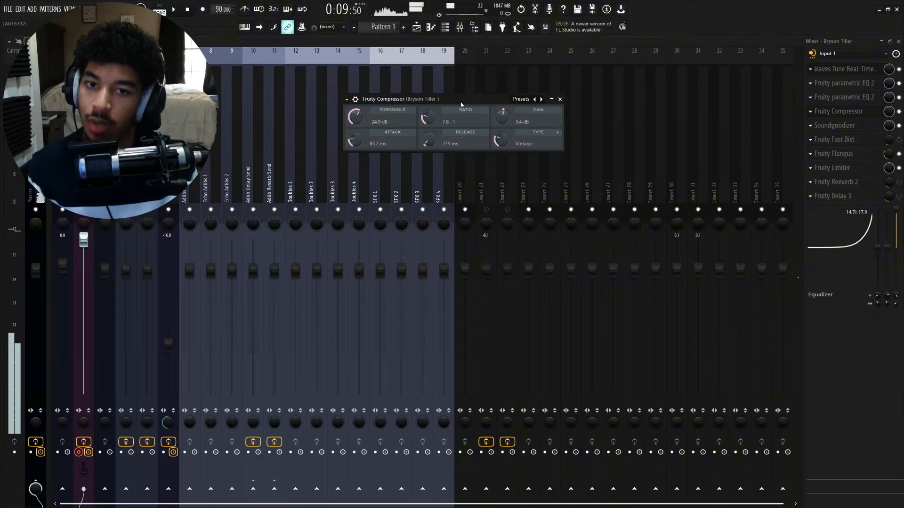
{"action": "mouse_move", "coordinate": [459, 100]}
{"action": "left_mouse_down"}
{"action": "mouse_move", "coordinate": [472, 105]}
{"action": "mouse_move", "coordinate": [461, 89]}
{"action": "left_mouse_up"}
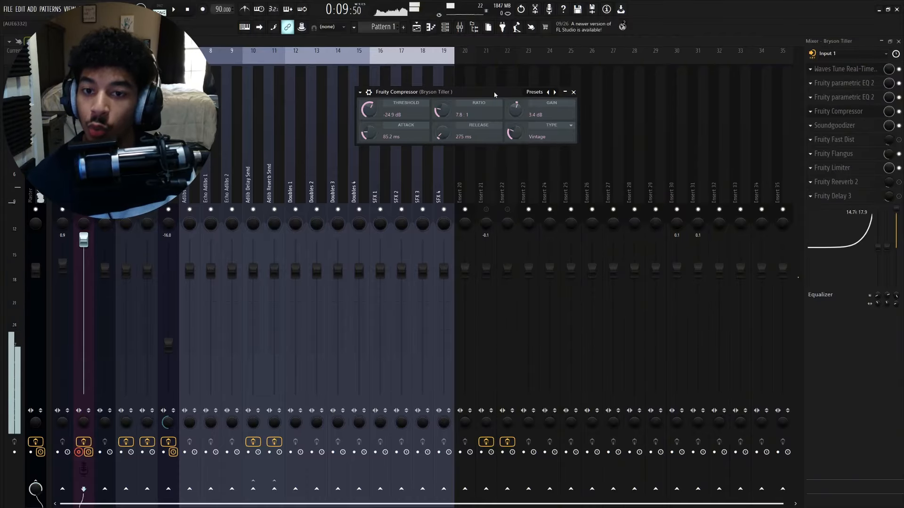
{"action": "left_click_drag", "start_coordinate": [494, 94], "coordinate": [512, 98]}
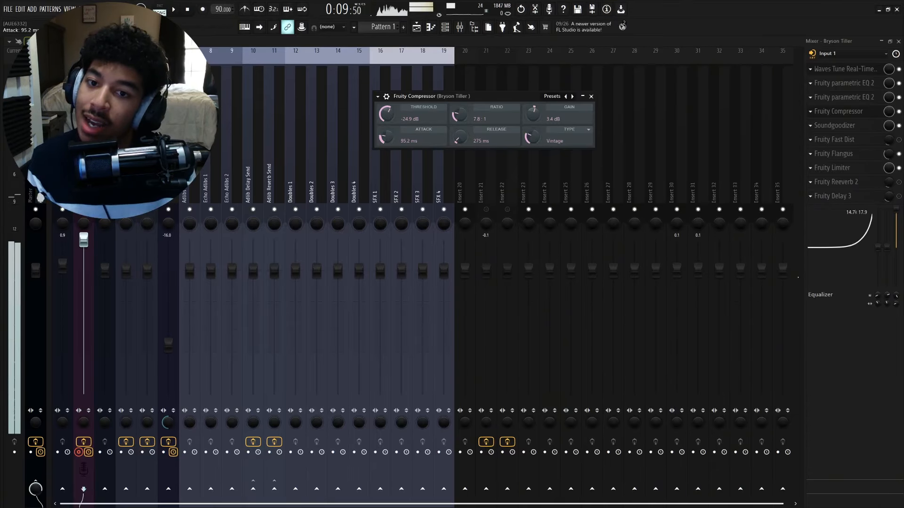
{"action": "left_click_drag", "start_coordinate": [385, 138], "coordinate": [389, 139]}
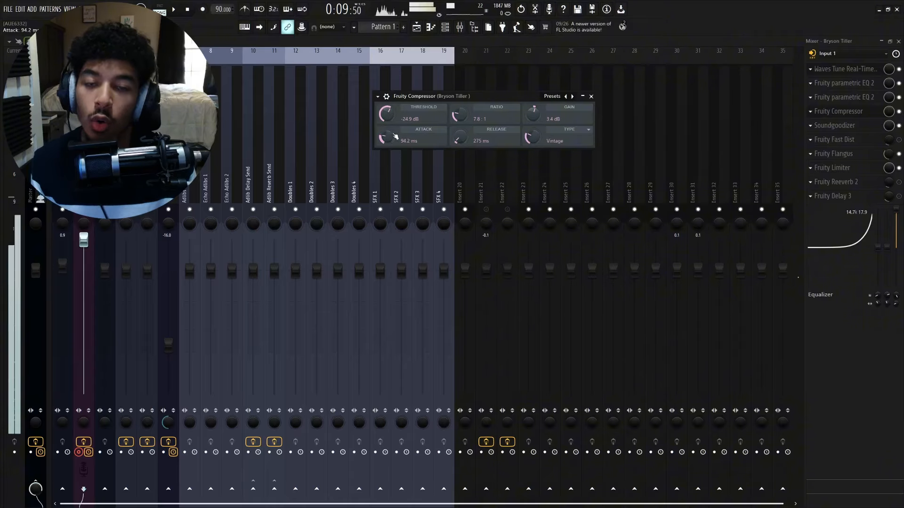
{"action": "left_click_drag", "start_coordinate": [479, 97], "coordinate": [483, 91]}
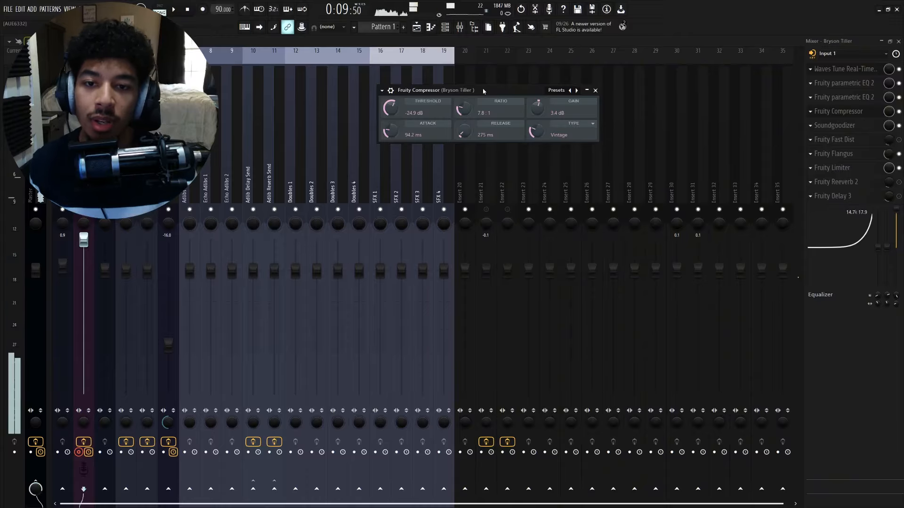
{"action": "mouse_move", "coordinate": [400, 113]}
{"action": "left_mouse_down"}
{"action": "mouse_move", "coordinate": [400, 98]}
{"action": "mouse_move", "coordinate": [400, 112]}
{"action": "left_mouse_up"}
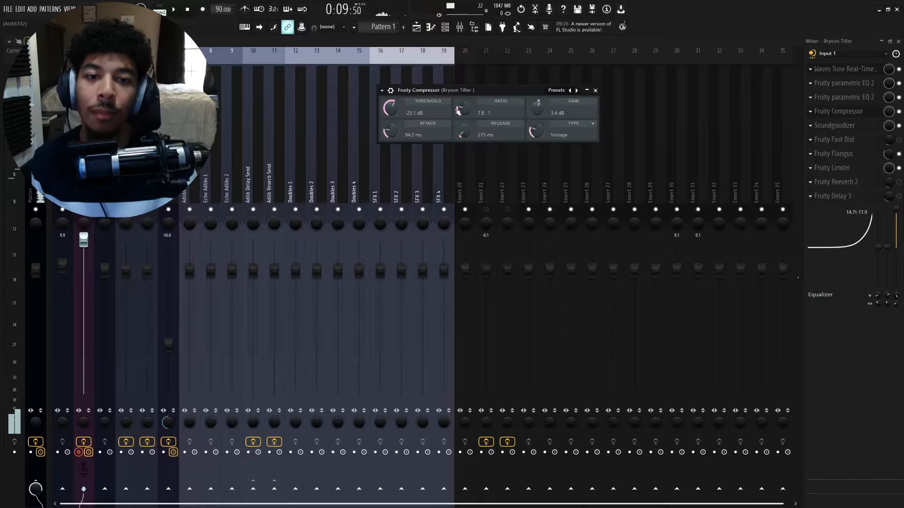
{"action": "left_click", "coordinate": [595, 89]}
- Open the second Parametric EQ 2 and shift its highest band to a higher frequency, then close it
{"action": "left_click", "coordinate": [860, 100]}
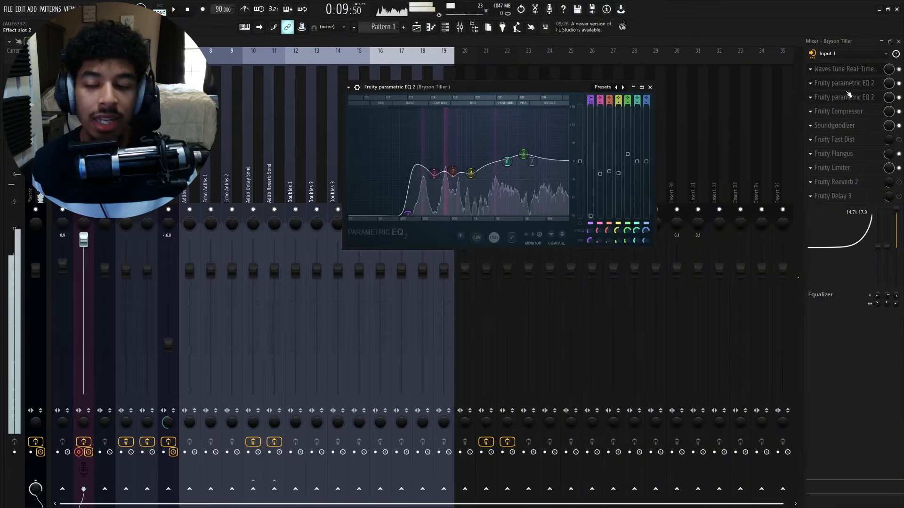
{"action": "left_click_drag", "start_coordinate": [529, 100], "coordinate": [603, 86]}
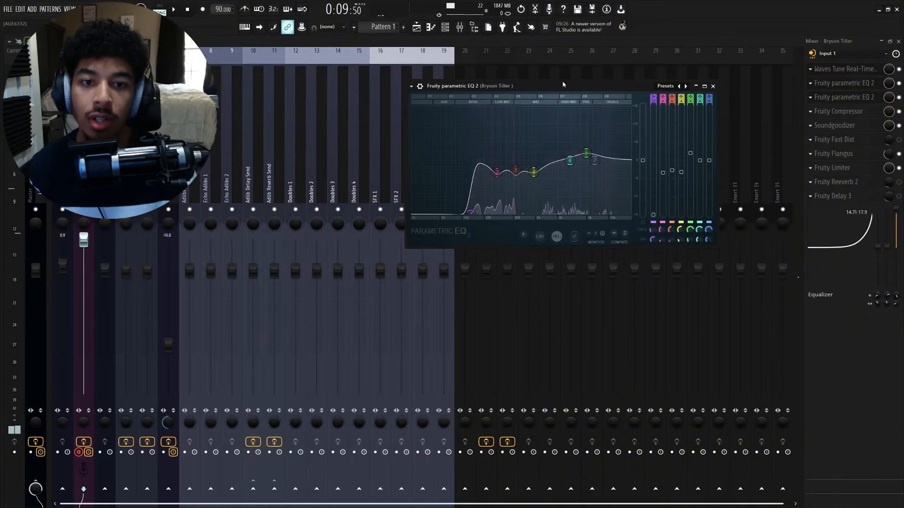
{"action": "left_click_drag", "start_coordinate": [558, 84], "coordinate": [537, 83]}
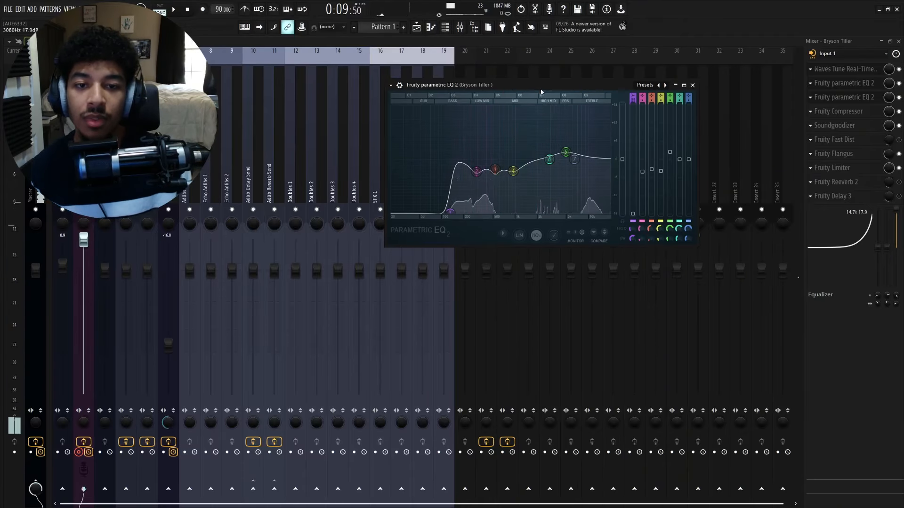
{"action": "left_click_drag", "start_coordinate": [535, 86], "coordinate": [527, 87]}
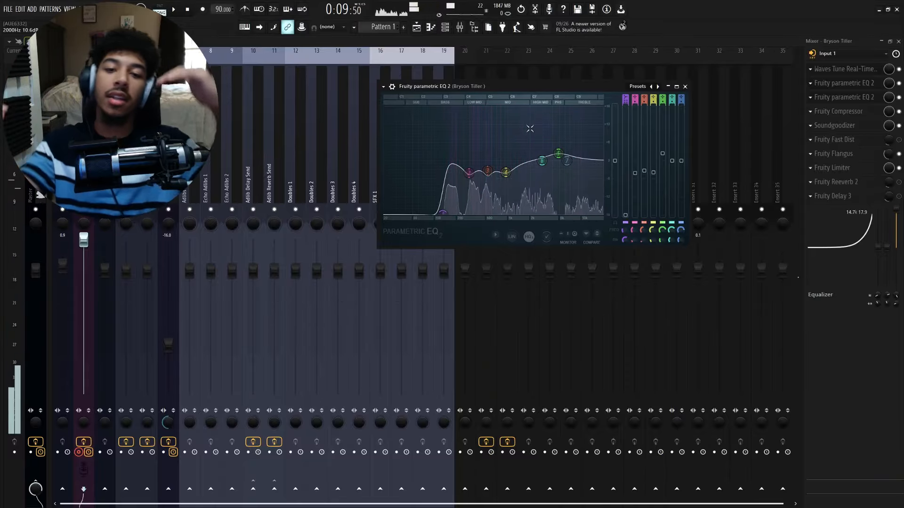
{"action": "left_click_drag", "start_coordinate": [566, 160], "coordinate": [587, 159]}
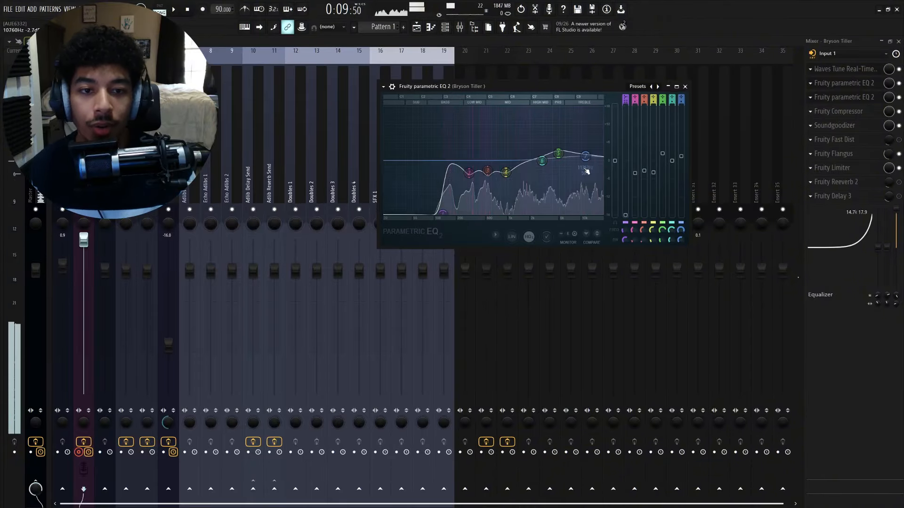
{"action": "left_click", "coordinate": [685, 87]}
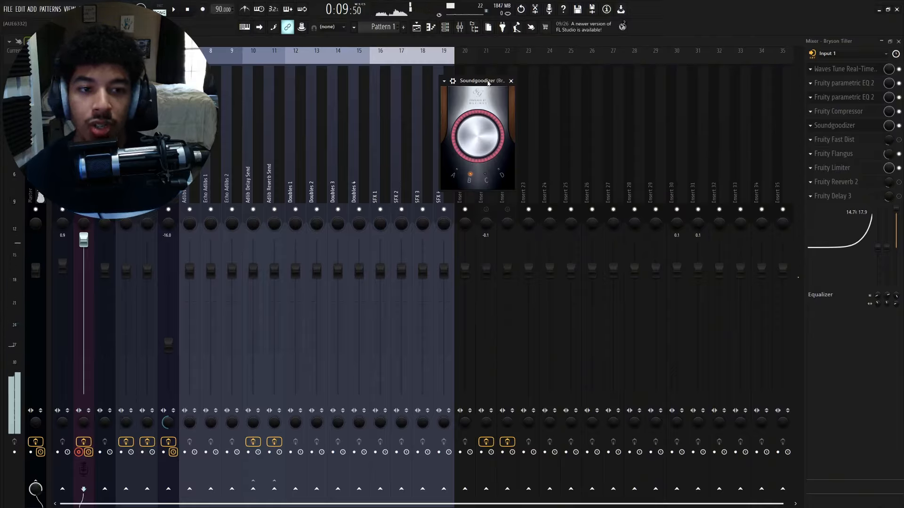
- Switch the Soundgoodizer to mode C and lower its amount knob
{"action": "left_click_drag", "start_coordinate": [485, 88], "coordinate": [504, 91]}
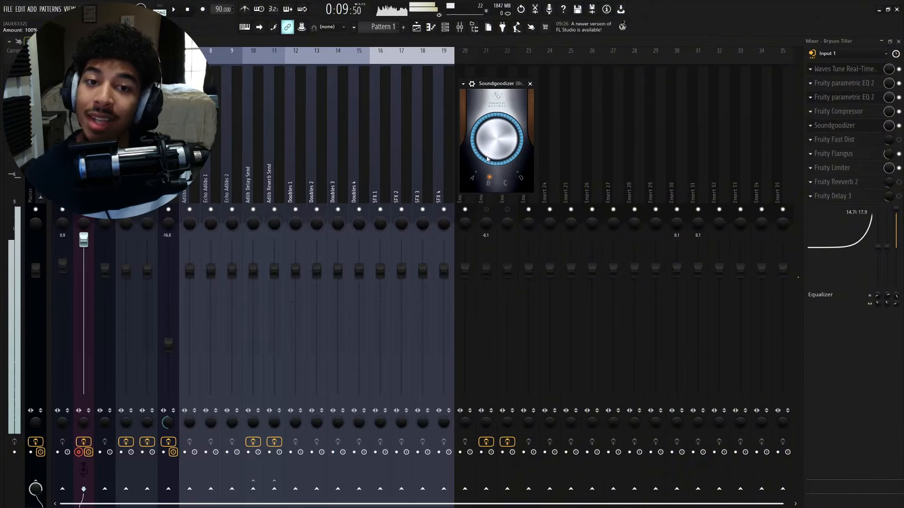
{"action": "left_click_drag", "start_coordinate": [503, 85], "coordinate": [507, 87]}
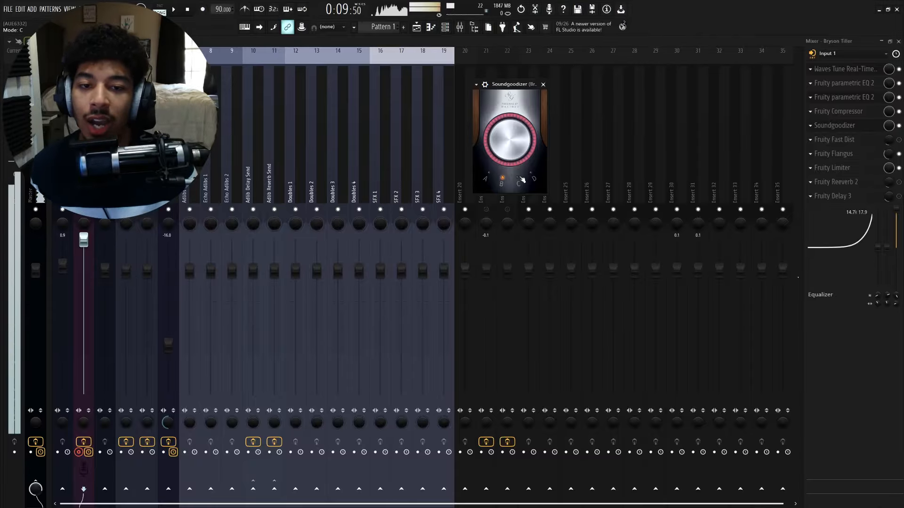
{"action": "left_click", "coordinate": [489, 175]}
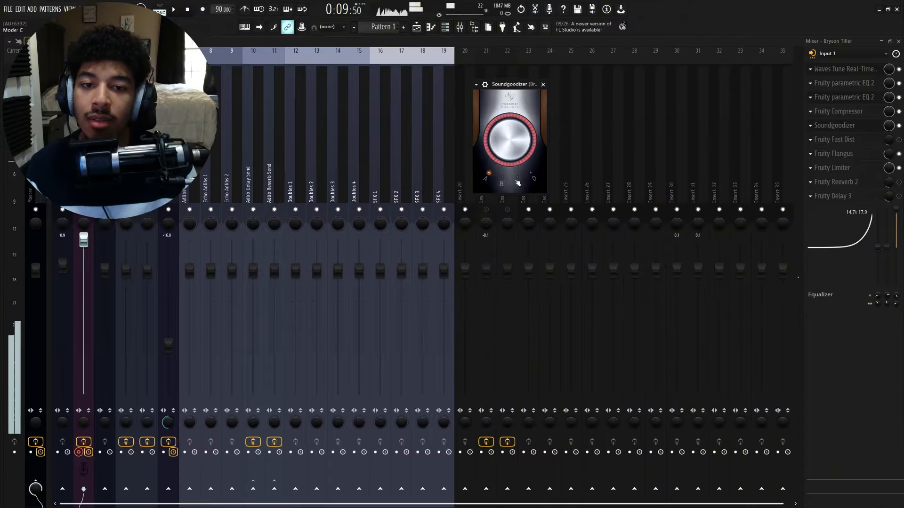
{"action": "left_click", "coordinate": [517, 181]}
{"action": "left_click_drag", "start_coordinate": [509, 139], "coordinate": [509, 151]}
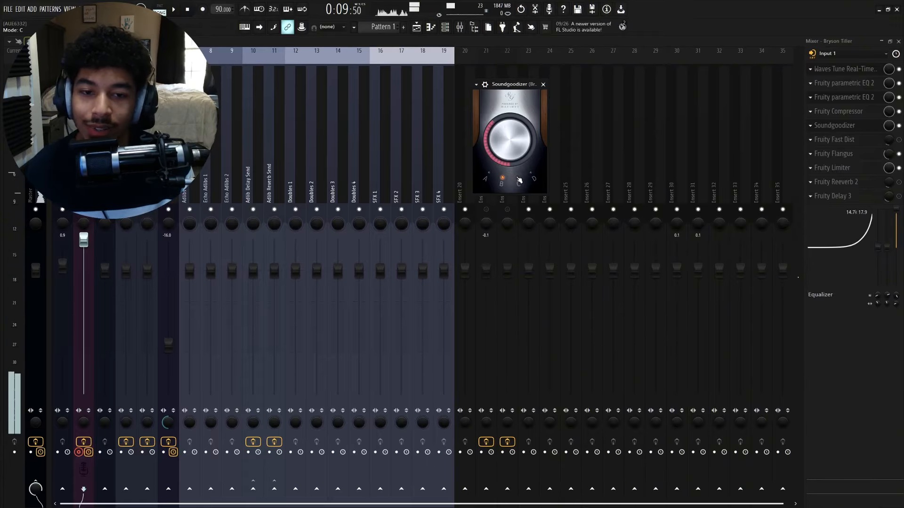
{"action": "left_click", "coordinate": [517, 179]}
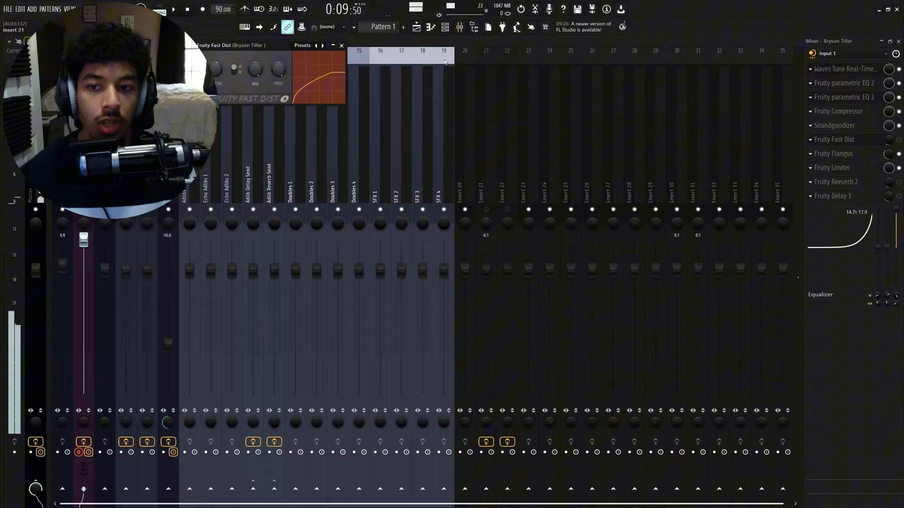
- Open Fruity Fast Dist and sweep its threshold, bypassing the effect briefly to compare
{"action": "left_click_drag", "start_coordinate": [244, 46], "coordinate": [544, 123]}
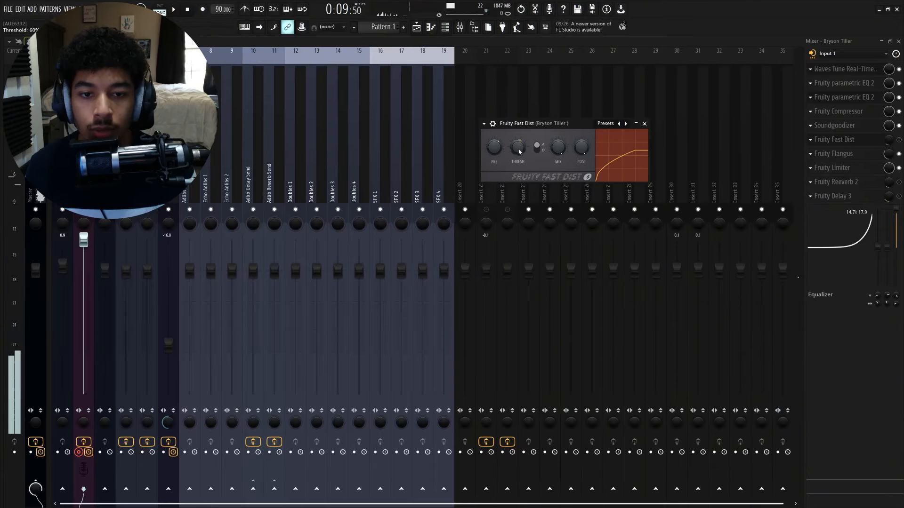
{"action": "left_click_drag", "start_coordinate": [518, 147], "coordinate": [518, 163]}
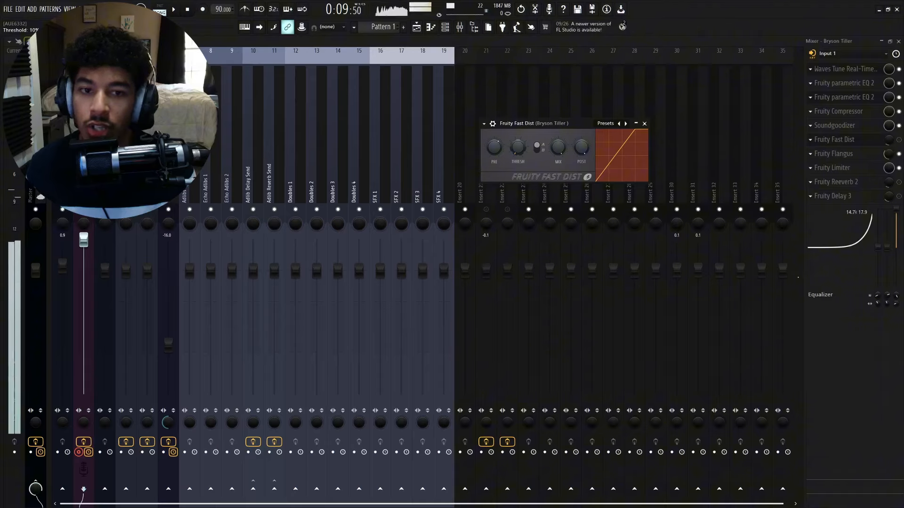
{"action": "left_click", "coordinate": [898, 140]}
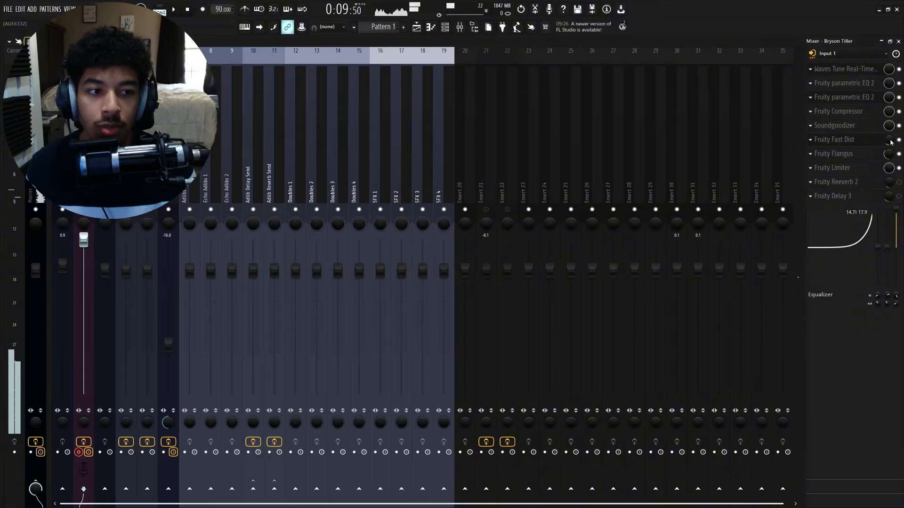
{"action": "left_click", "coordinate": [849, 140]}
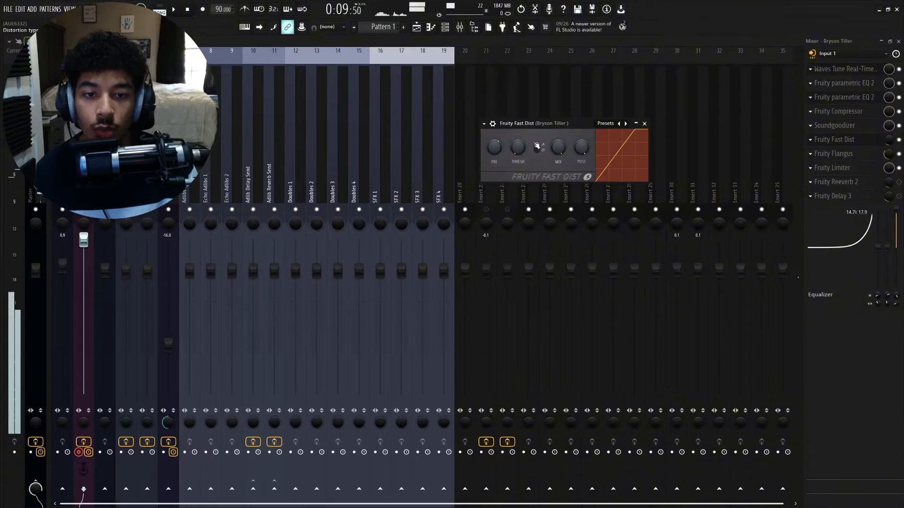
{"action": "left_click_drag", "start_coordinate": [519, 150], "coordinate": [519, 109]}
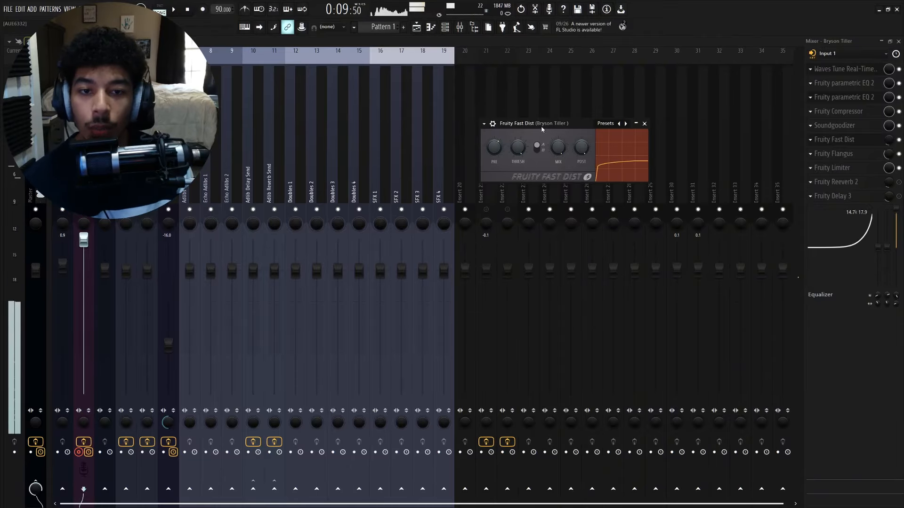
{"action": "left_click_drag", "start_coordinate": [518, 148], "coordinate": [518, 189]}
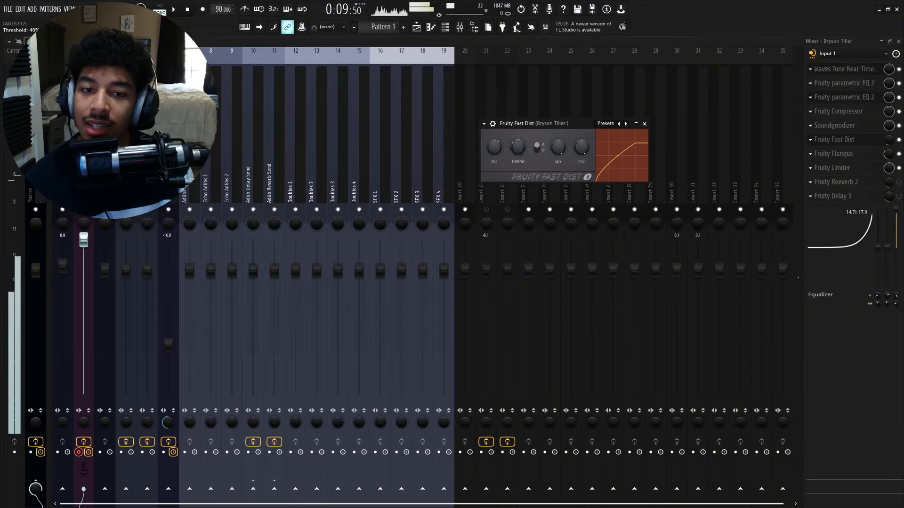
{"action": "left_click_drag", "start_coordinate": [520, 147], "coordinate": [520, 127]}
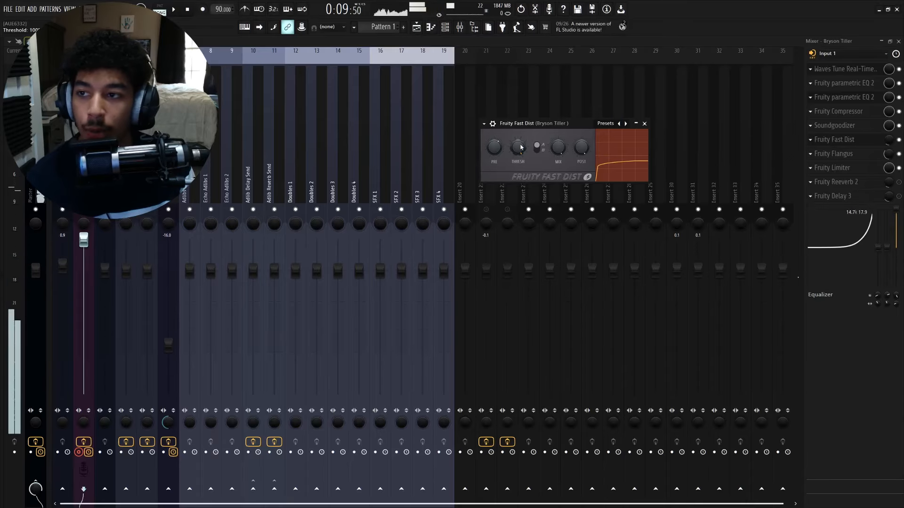
{"action": "left_click_drag", "start_coordinate": [520, 147], "coordinate": [520, 183]}
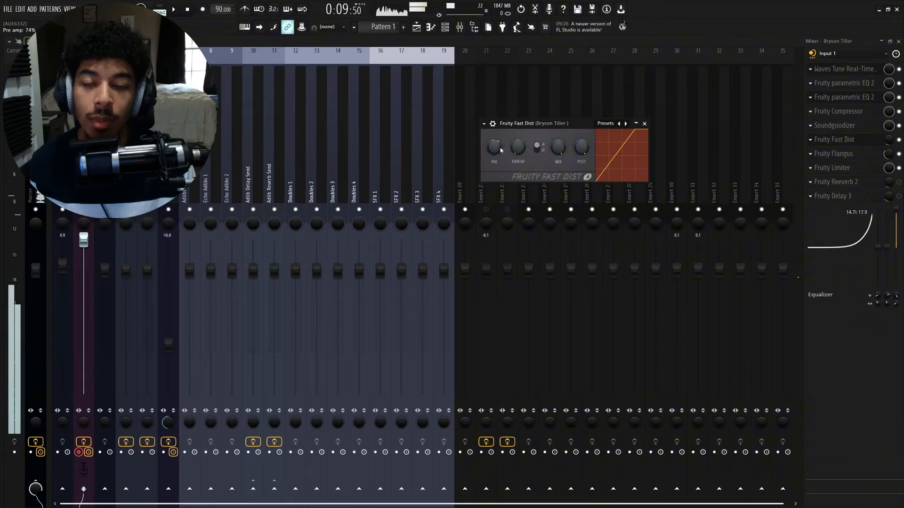
- Set the Fast Dist pre amp to about 72%, toggle the distortion type, and close the plugin
{"action": "left_click_drag", "start_coordinate": [501, 149], "coordinate": [501, 137]}
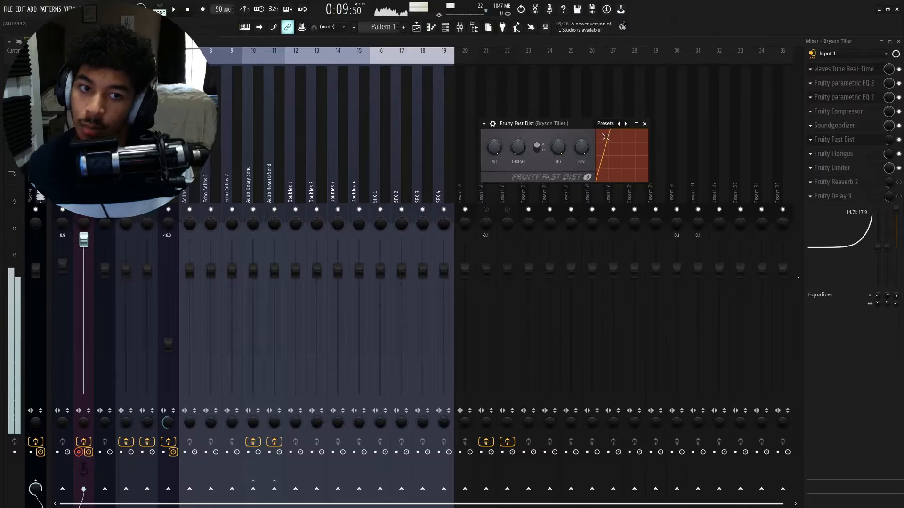
{"action": "mouse_move", "coordinate": [493, 147]}
{"action": "left_mouse_down"}
{"action": "mouse_move", "coordinate": [494, 184]}
{"action": "mouse_move", "coordinate": [494, 155]}
{"action": "left_mouse_up"}
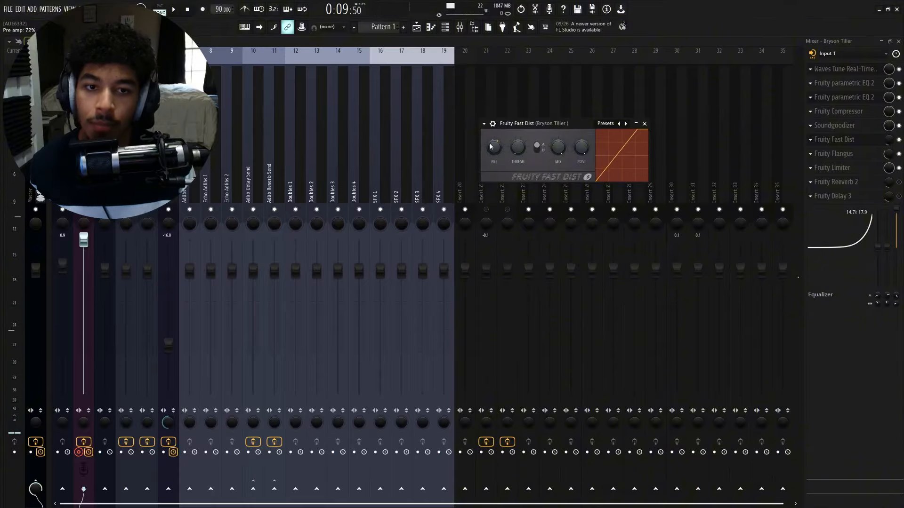
{"action": "left_click", "coordinate": [541, 151]}
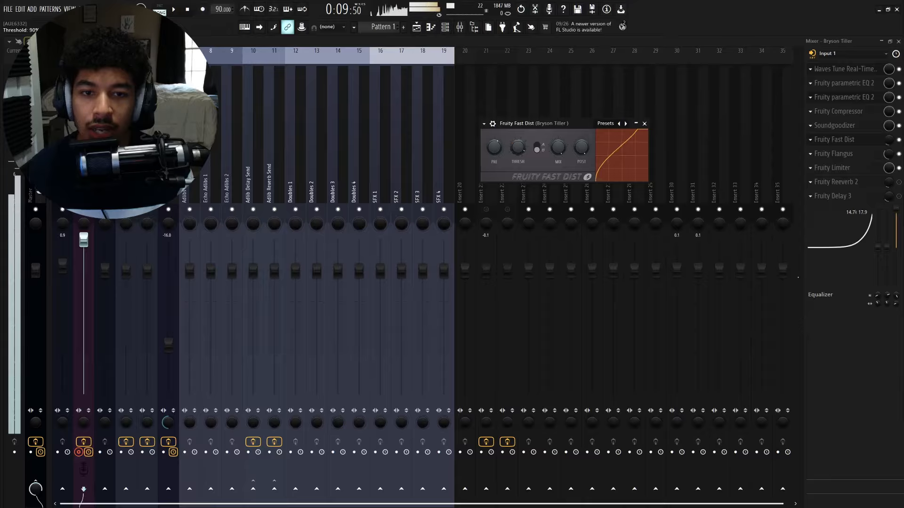
{"action": "left_click", "coordinate": [539, 147]}
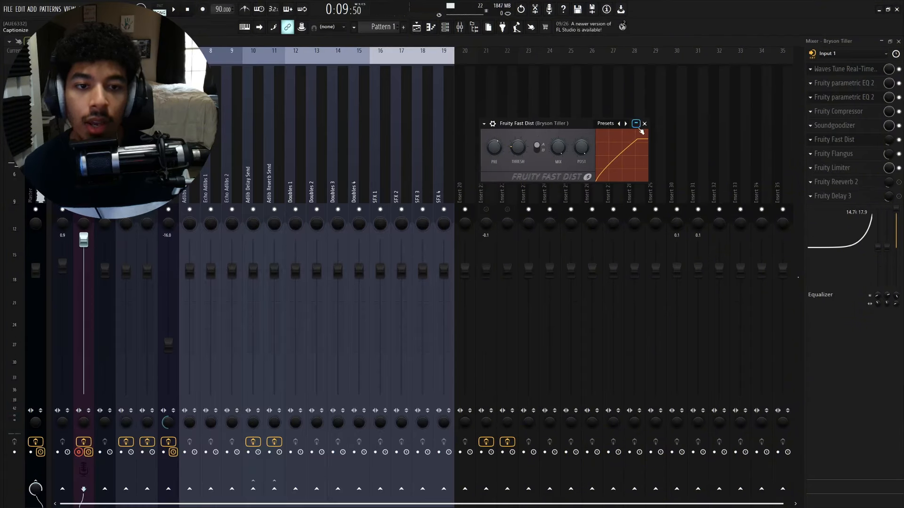
{"action": "left_click", "coordinate": [644, 124]}
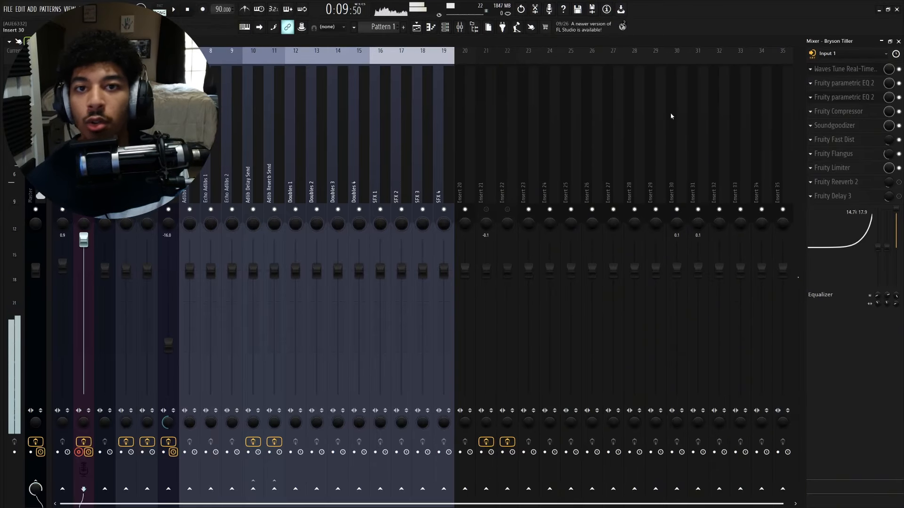
- Adjust the Fast Dist slot's mix level on the vocal insert
{"action": "left_click_drag", "start_coordinate": [888, 140], "coordinate": [887, 127]}
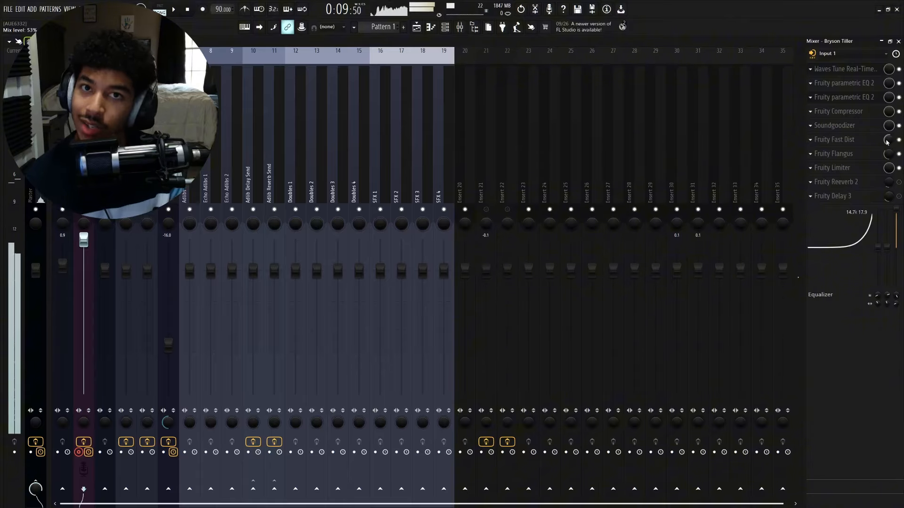
{"action": "left_click_drag", "start_coordinate": [887, 139], "coordinate": [888, 127]}
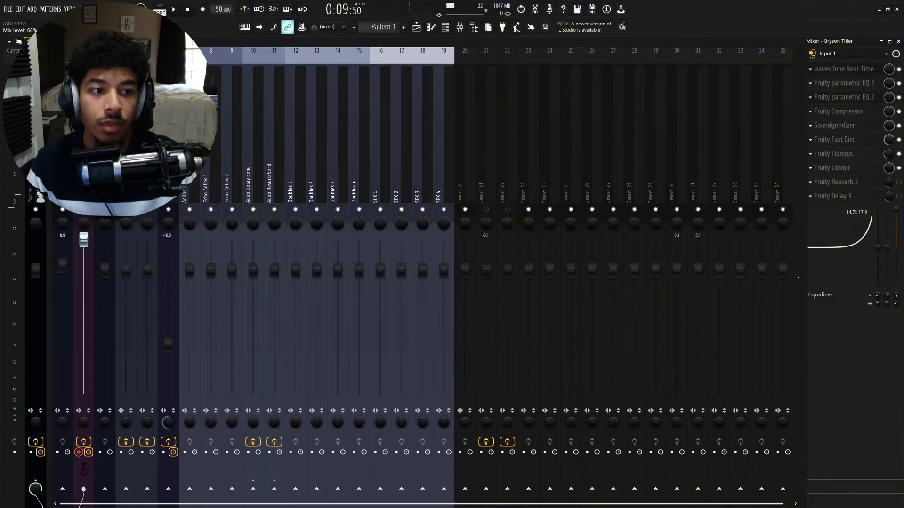
{"action": "left_click_drag", "start_coordinate": [888, 139], "coordinate": [888, 164]}
{"action": "left_click", "coordinate": [830, 142]}
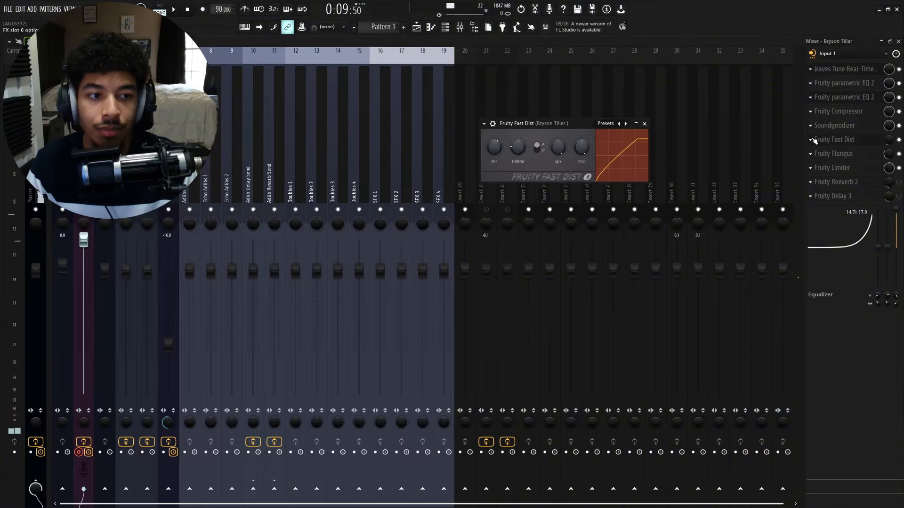
{"action": "right_click", "coordinate": [829, 143]}
{"action": "mouse_move", "coordinate": [827, 149]}
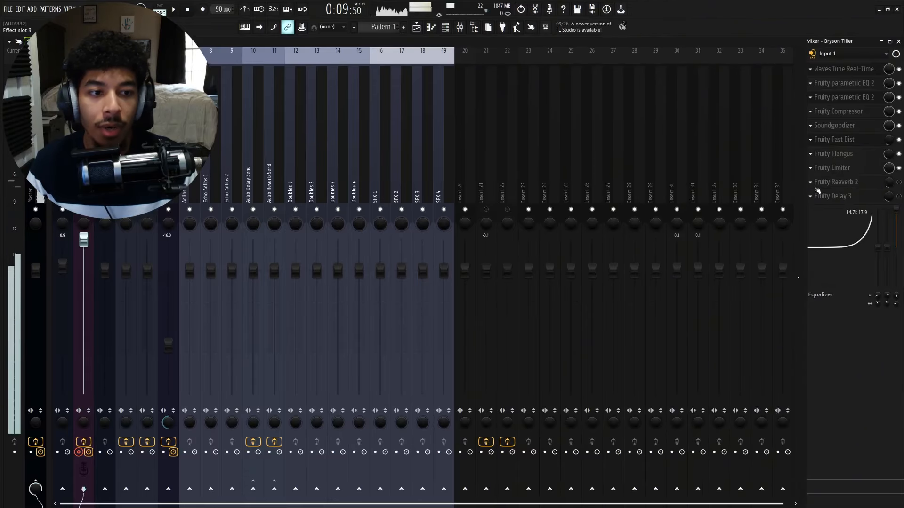
- Delete the Fruity Reeverb 2 plugin from the vocal insert's effect slots
{"action": "right_click", "coordinate": [818, 185]}
{"action": "left_click", "coordinate": [818, 200]}
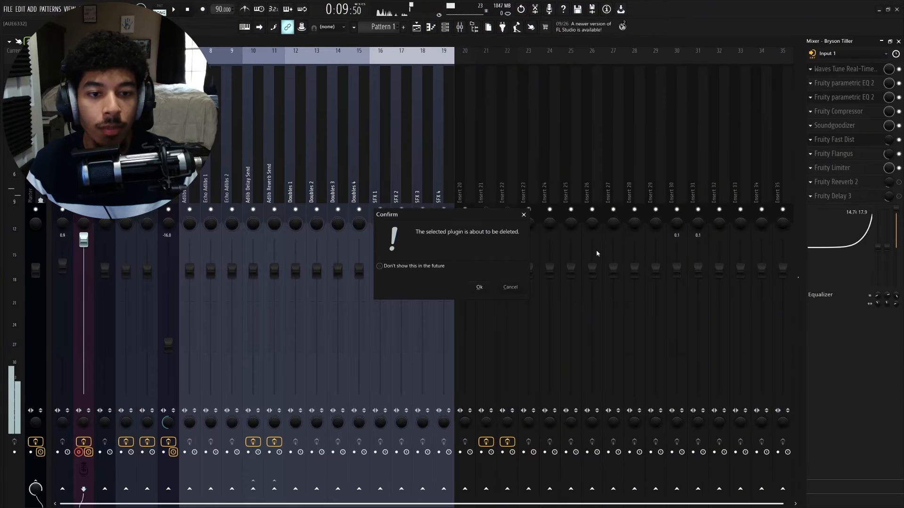
{"action": "left_click", "coordinate": [483, 288]}
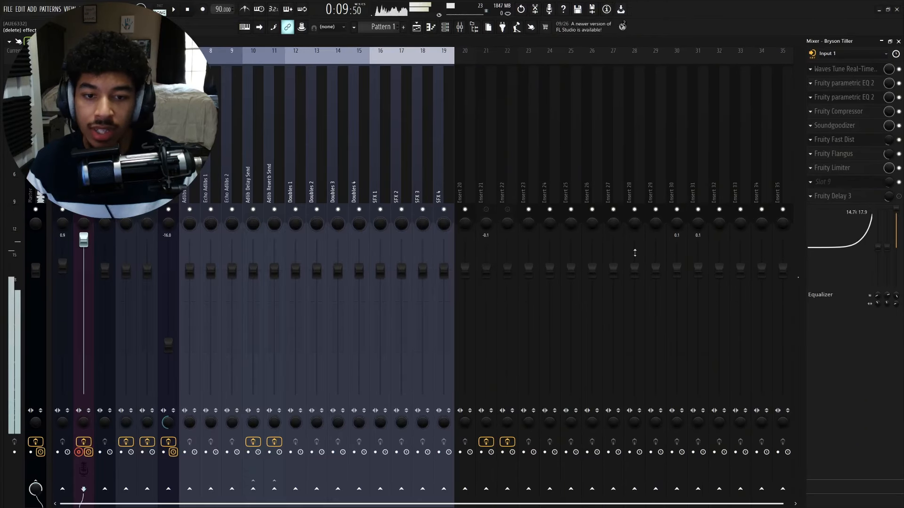
- Delete the Fruity Delay 3 plugin from the vocal insert's effect slots
{"action": "right_click", "coordinate": [803, 201]}
{"action": "left_click", "coordinate": [807, 215]}
{"action": "left_click", "coordinate": [492, 294]}
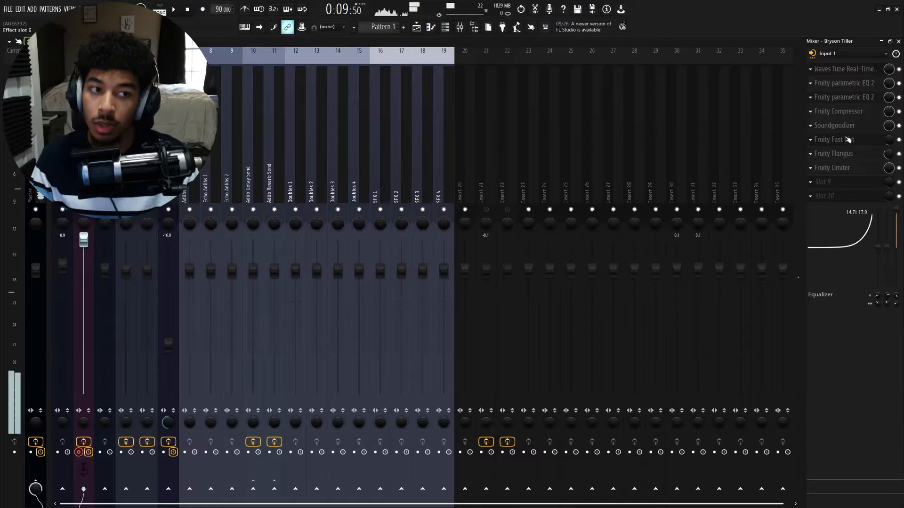
- Rearrange the vocal insert's effect slots to leave an empty slot directly after Soundgoodizer
{"action": "right_click", "coordinate": [823, 140]}
{"action": "left_click", "coordinate": [826, 143]}
{"action": "scroll", "coordinate": [841, 169], "scroll_direction": "down", "scroll_amount": 1}
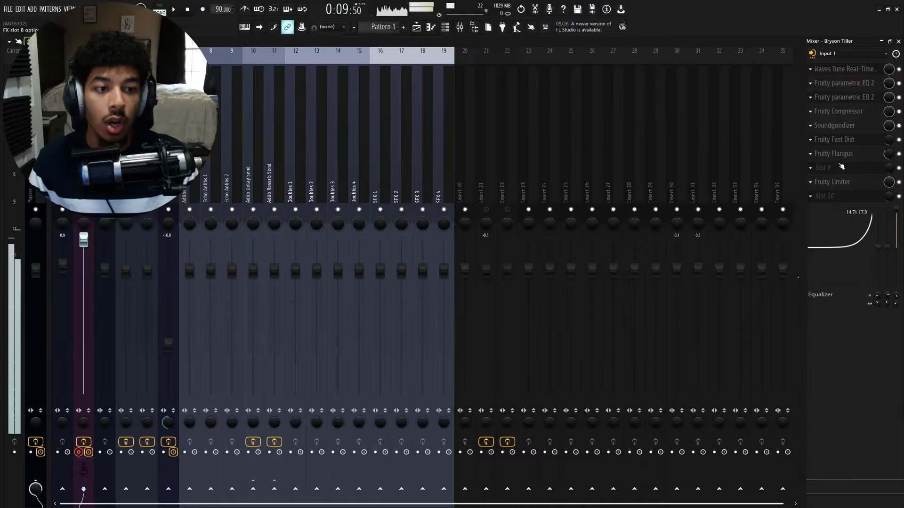
{"action": "scroll", "coordinate": [841, 154], "scroll_direction": "down", "scroll_amount": 1}
{"action": "scroll", "coordinate": [840, 139], "scroll_direction": "down", "scroll_amount": 1}
- Search the effect plugins for "multiband" and load Fruity Multiband Compressor into the empty slot
{"action": "left_click", "coordinate": [837, 140]}
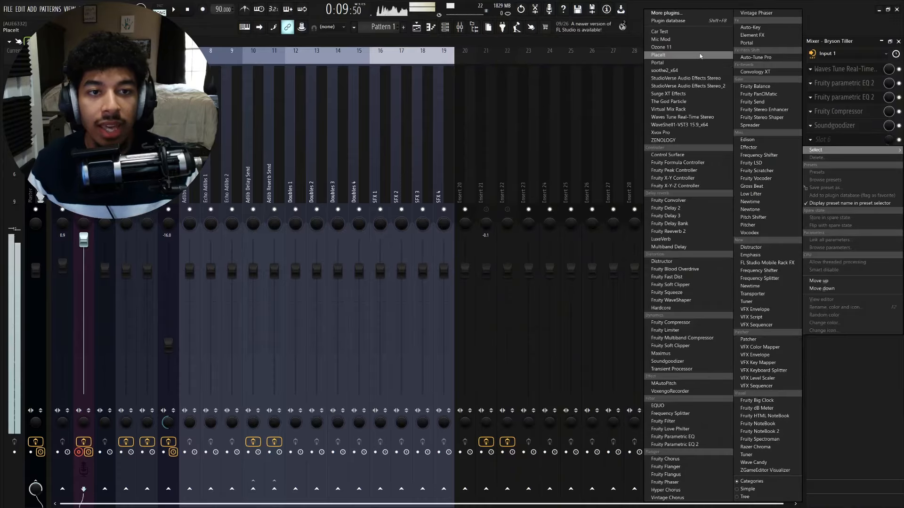
{"action": "left_click", "coordinate": [696, 14]}
{"action": "left_click", "coordinate": [443, 487]}
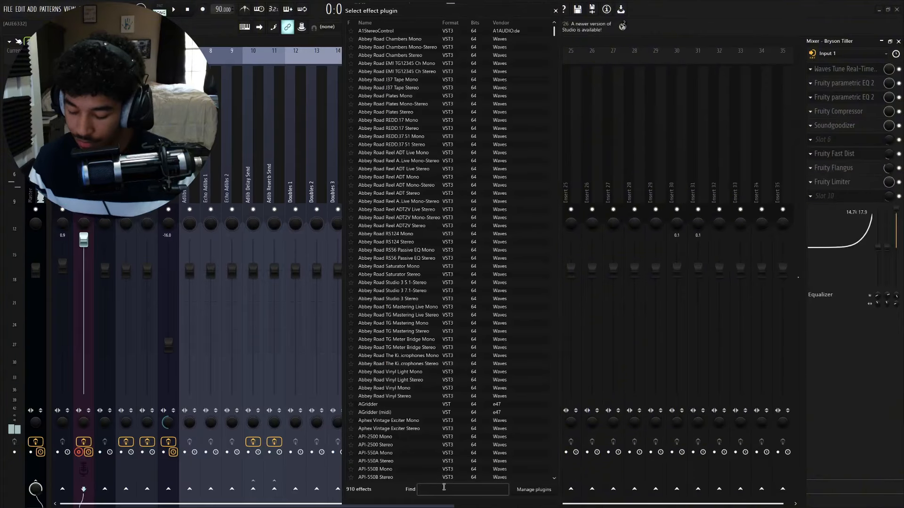
{"action": "type", "text": "mult"}
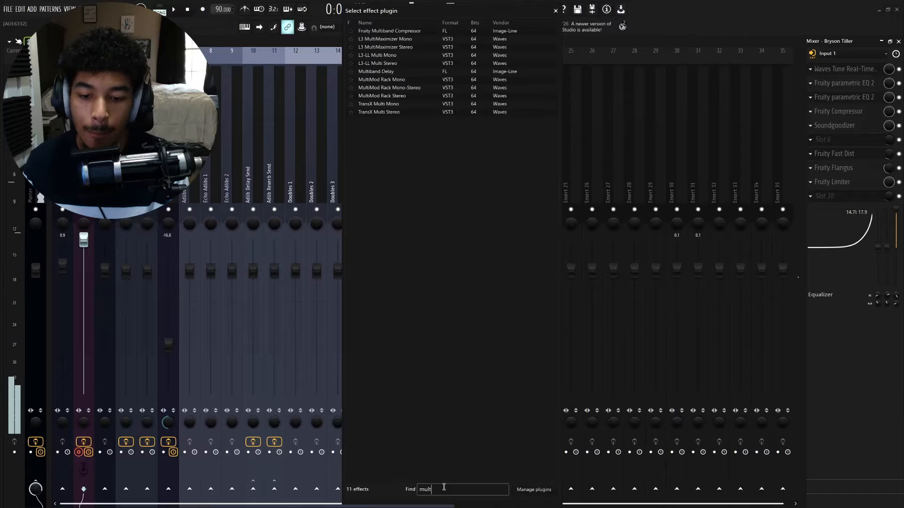
{"action": "type", "text": "i"}
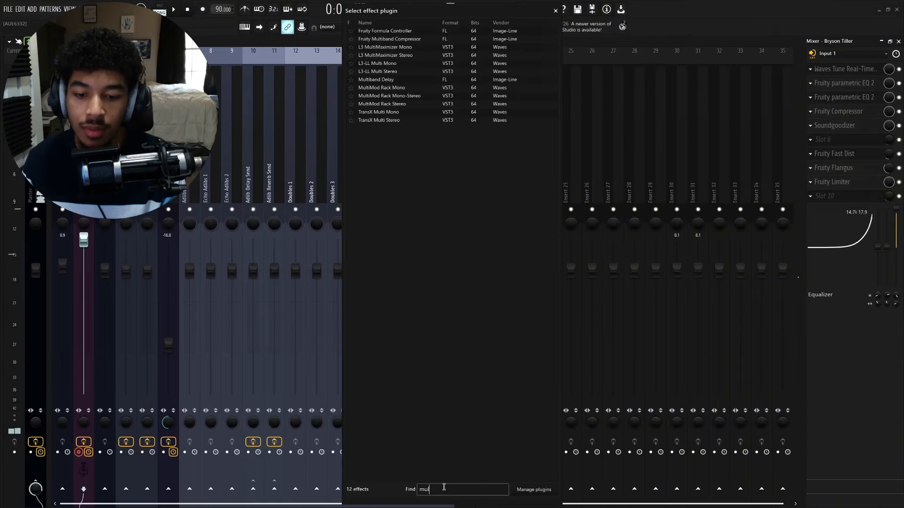
{"action": "type", "text": "band"}
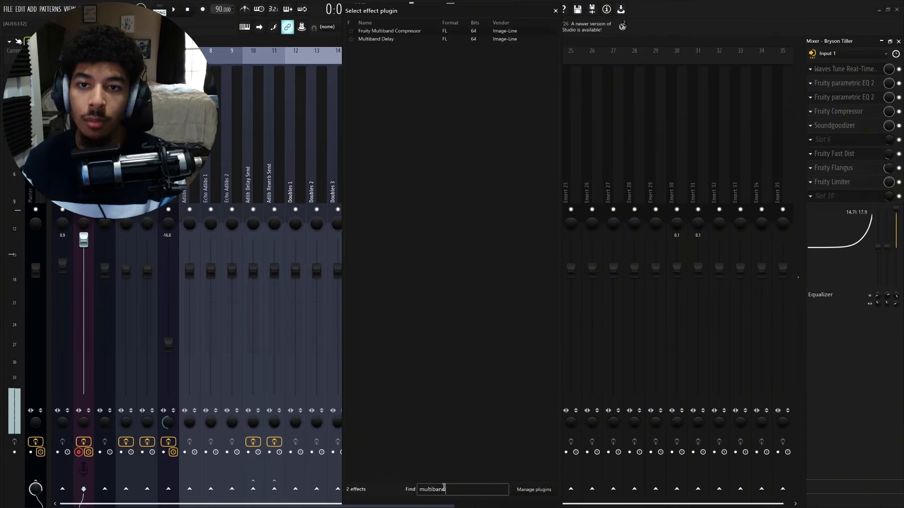
{"action": "double_click", "coordinate": [446, 31]}
- Raise the Multiband Compressor slot's mix level to 100%
{"action": "left_click_drag", "start_coordinate": [435, 82], "coordinate": [451, 94]}
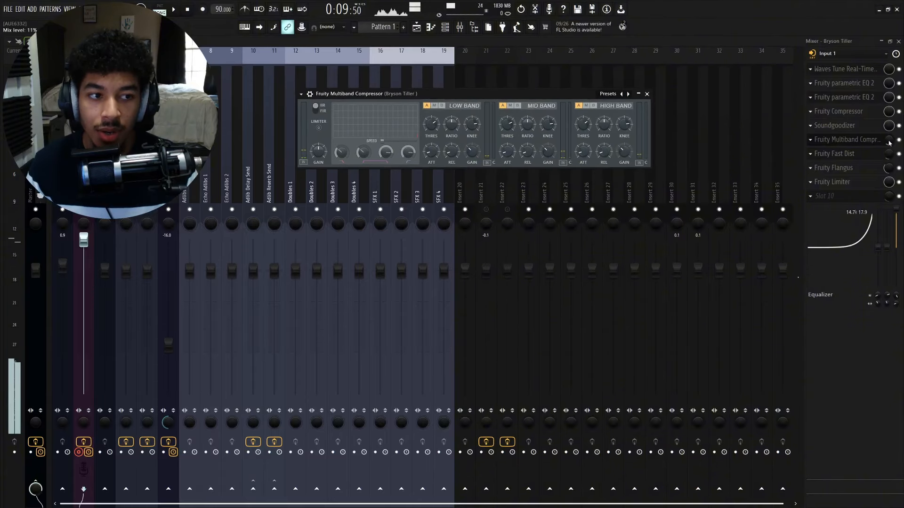
{"action": "left_click_drag", "start_coordinate": [888, 140], "coordinate": [888, 104]}
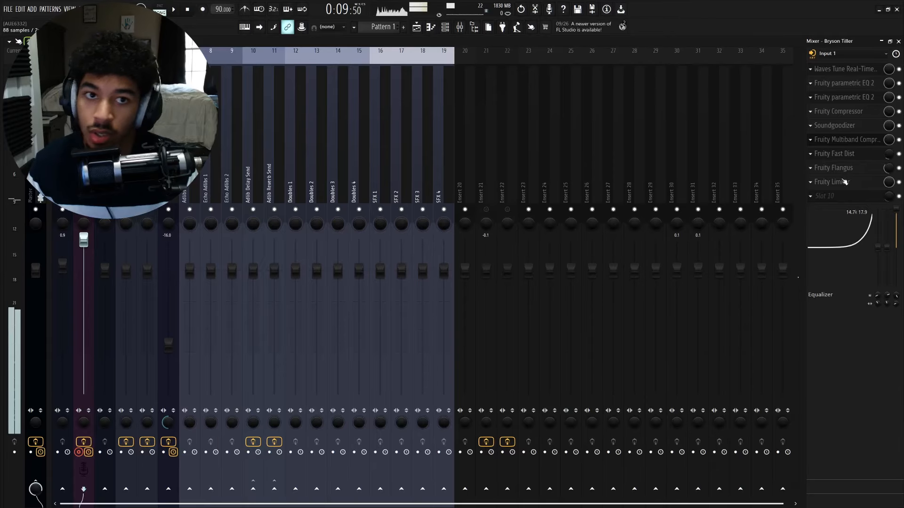
{"action": "left_click", "coordinate": [864, 139]}
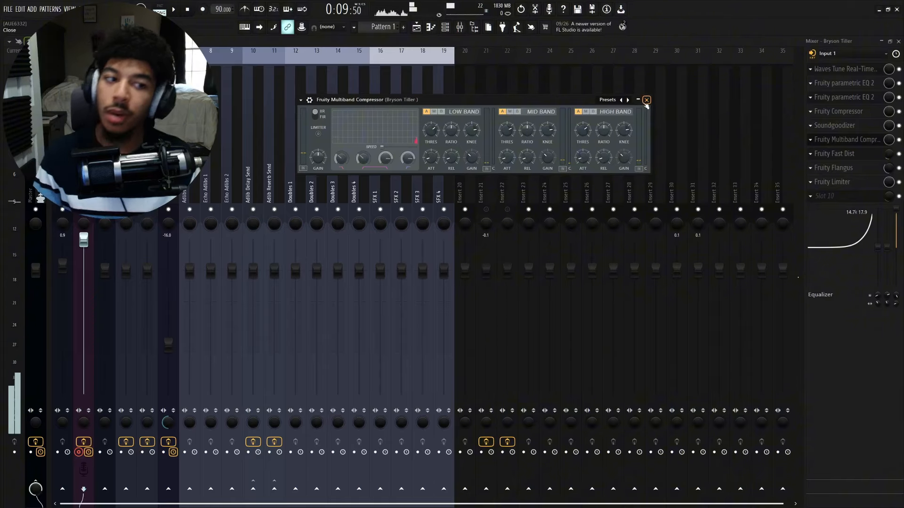
{"action": "left_click_drag", "start_coordinate": [546, 102], "coordinate": [598, 123]}
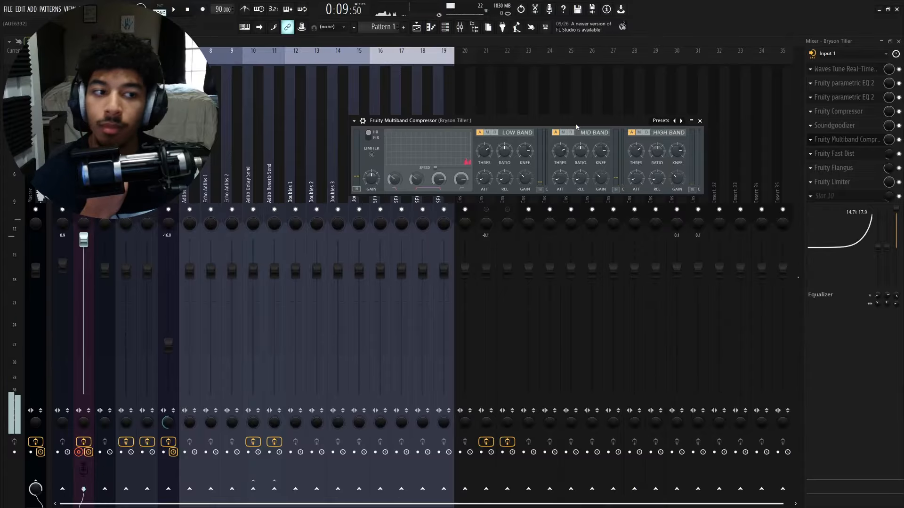
{"action": "mouse_move", "coordinate": [884, 139]}
{"action": "left_mouse_down"}
{"action": "mouse_move", "coordinate": [885, 160]}
{"action": "mouse_move", "coordinate": [884, 139]}
{"action": "left_mouse_up"}
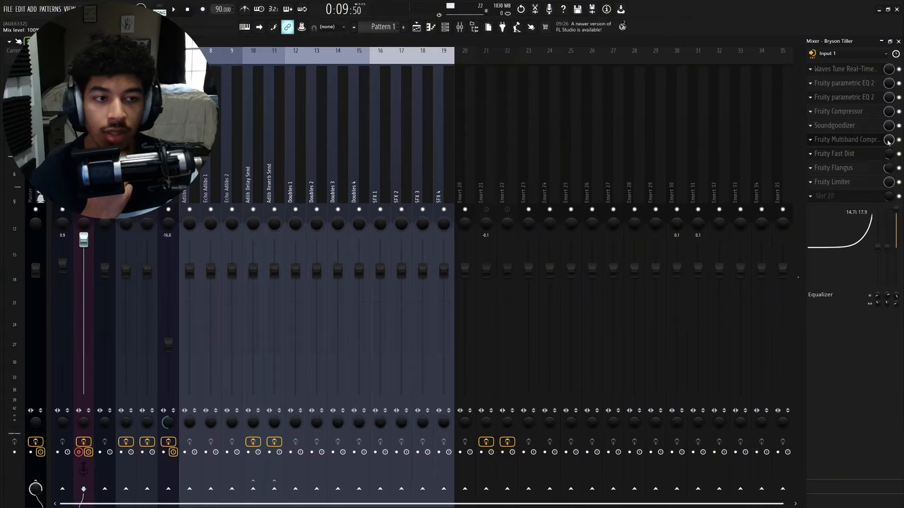
- Reopen the Multiband Compressor and briefly view the Fruity Compressor settings for comparison
{"action": "left_click", "coordinate": [861, 140]}
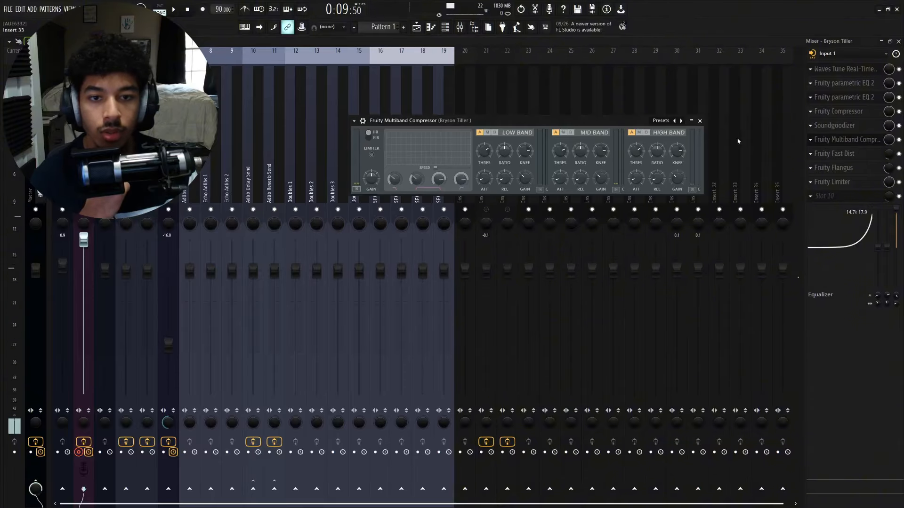
{"action": "left_click_drag", "start_coordinate": [552, 118], "coordinate": [494, 161]}
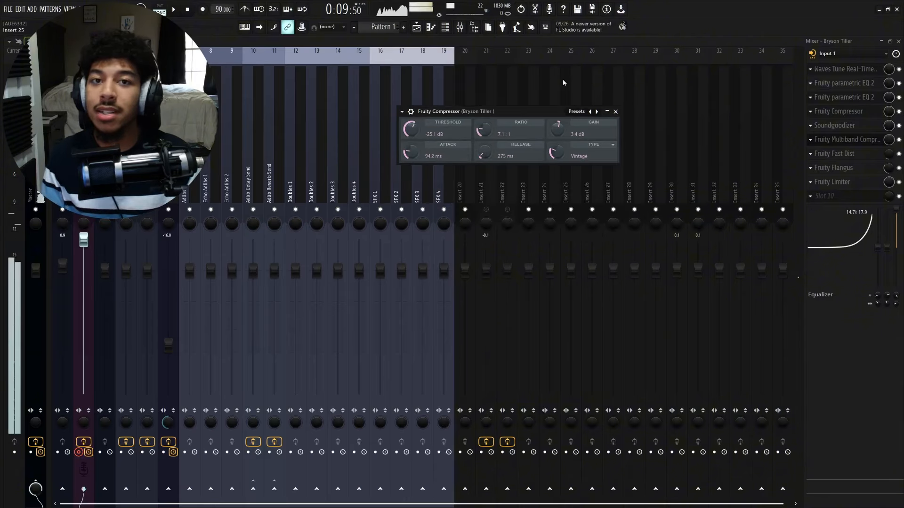
{"action": "left_click", "coordinate": [615, 111]}
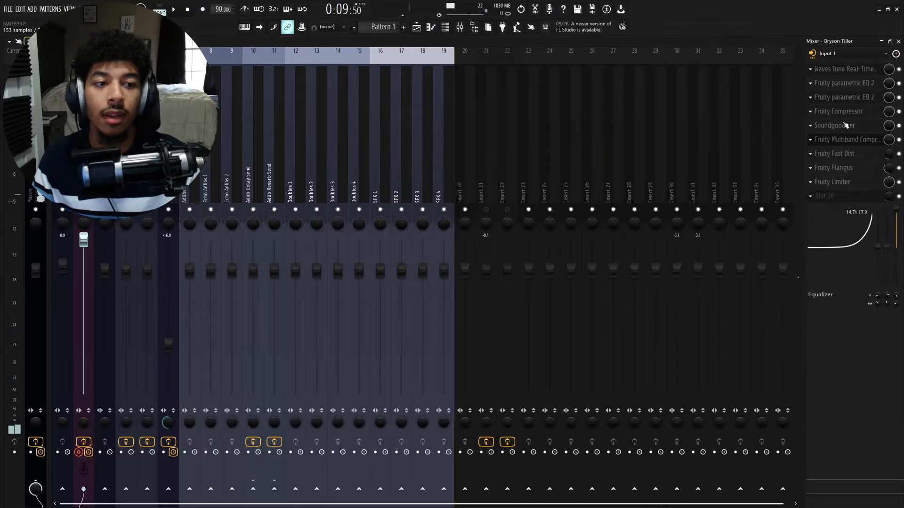
- Open the Multiband Compressor and raise the mid band's gain
{"action": "left_click", "coordinate": [858, 139]}
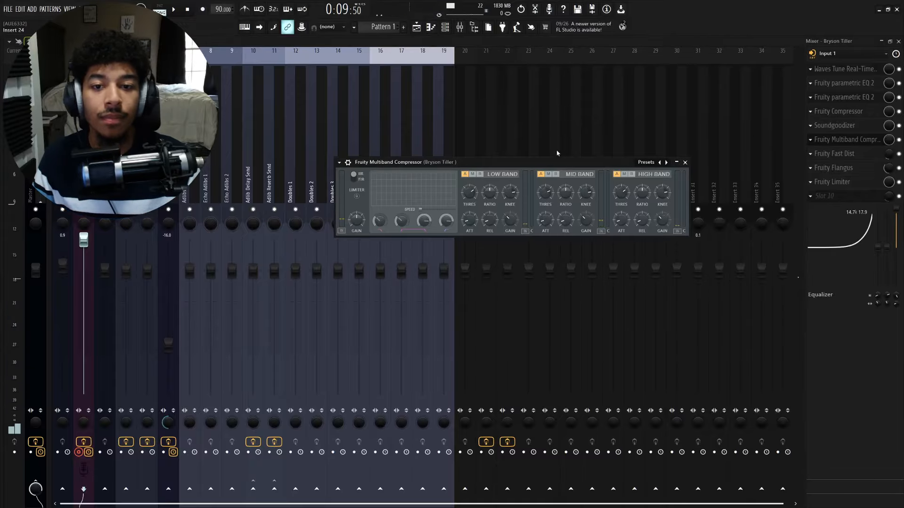
{"action": "left_click_drag", "start_coordinate": [556, 152], "coordinate": [547, 155]}
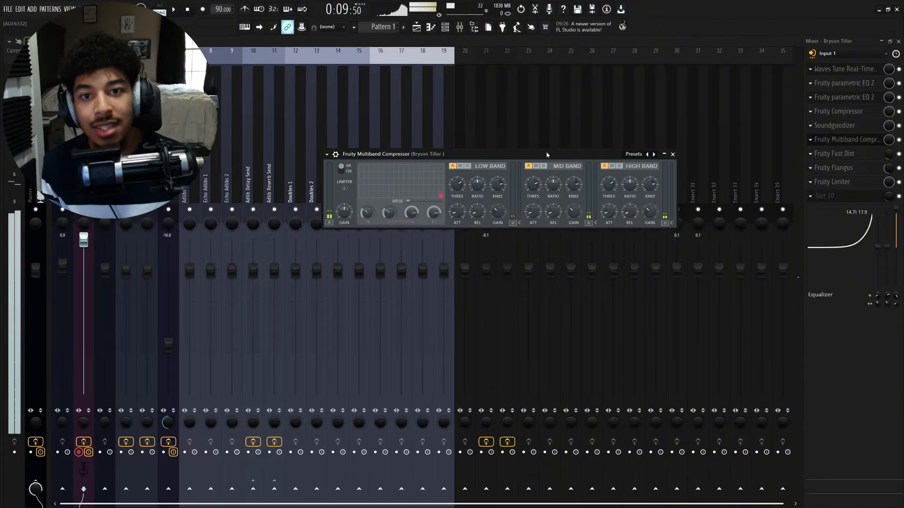
{"action": "left_click_drag", "start_coordinate": [546, 154], "coordinate": [540, 130]}
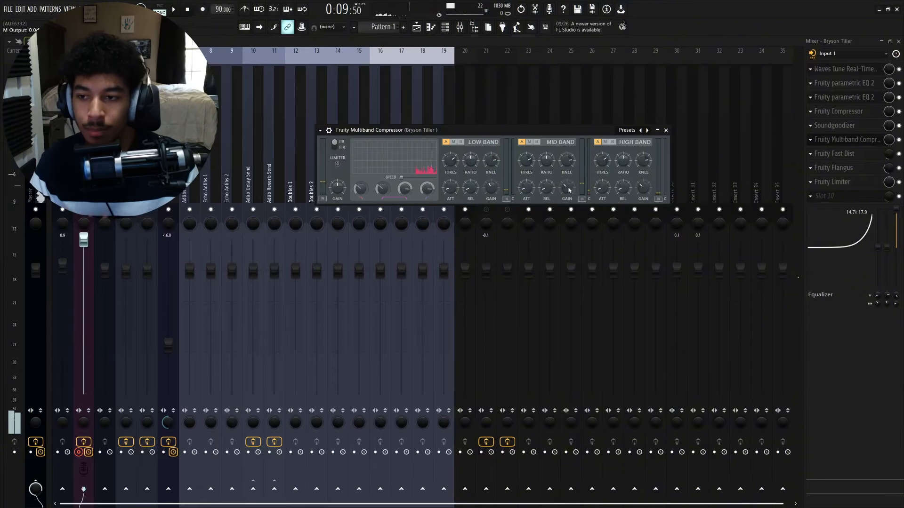
{"action": "left_click_drag", "start_coordinate": [568, 190], "coordinate": [569, 170]}
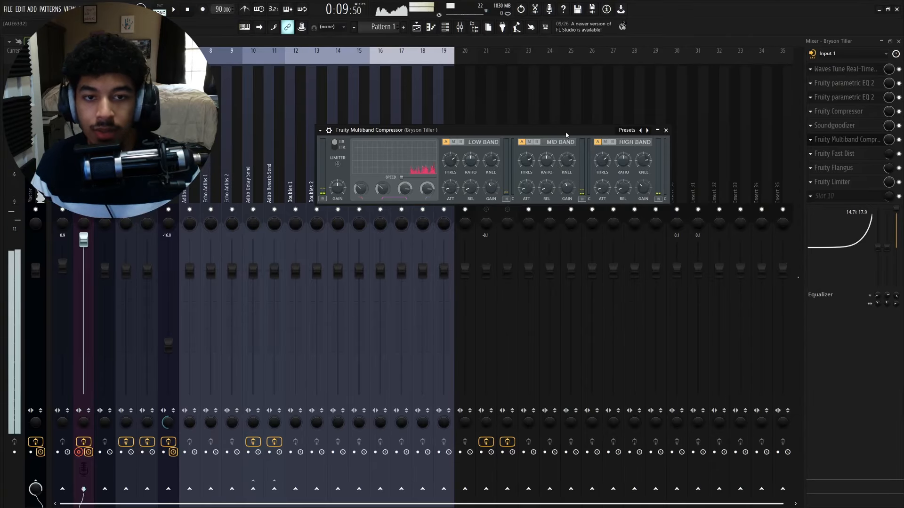
{"action": "left_click_drag", "start_coordinate": [566, 135], "coordinate": [562, 129]}
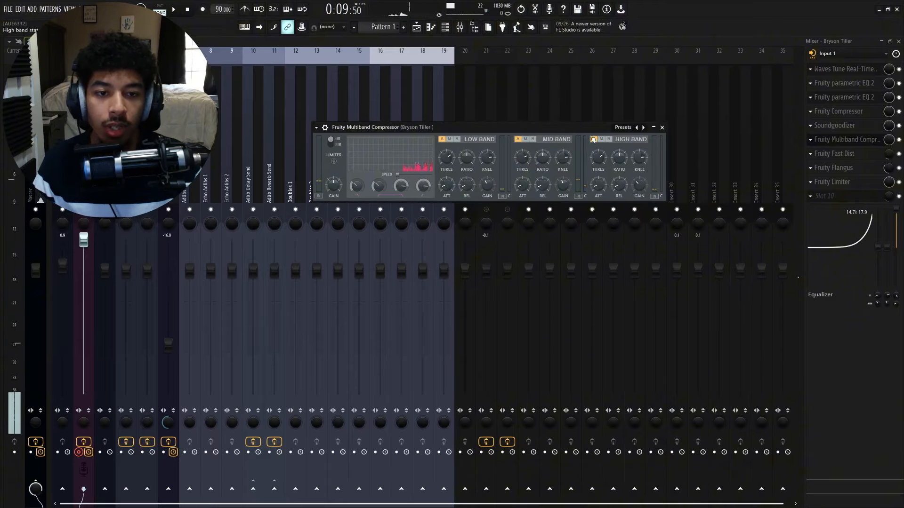
{"action": "left_click_drag", "start_coordinate": [584, 133], "coordinate": [578, 130]}
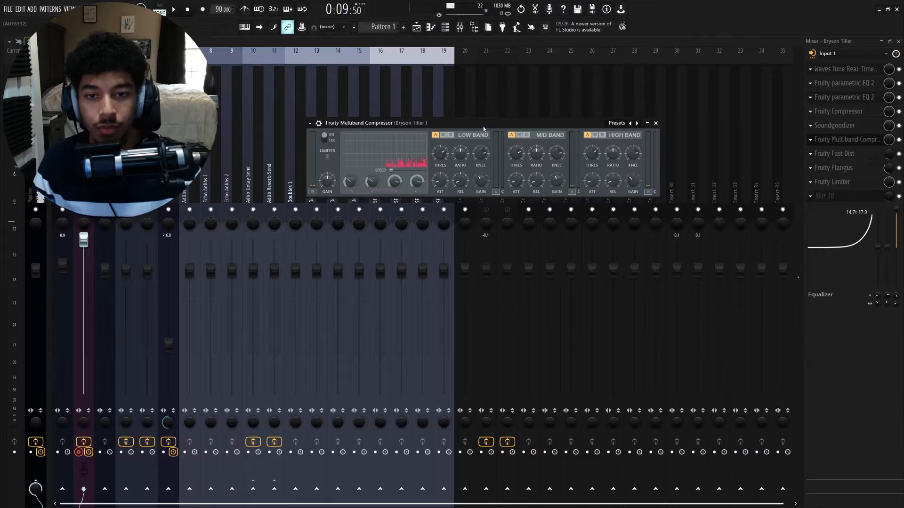
{"action": "left_click_drag", "start_coordinate": [483, 129], "coordinate": [499, 123]}
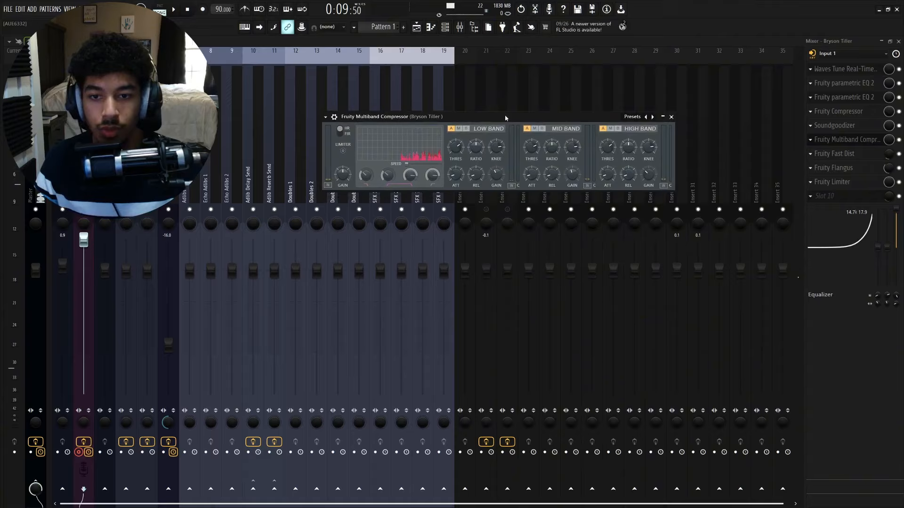
- Adjust the Multiband Compressor's low and mid crossover frequencies and the low band output
{"action": "left_click", "coordinate": [366, 177]}
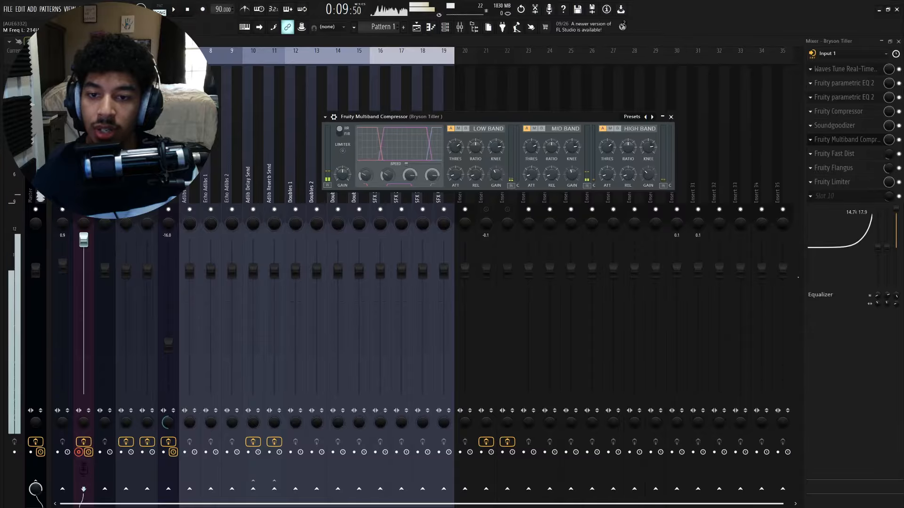
{"action": "left_click_drag", "start_coordinate": [390, 175], "coordinate": [389, 171]}
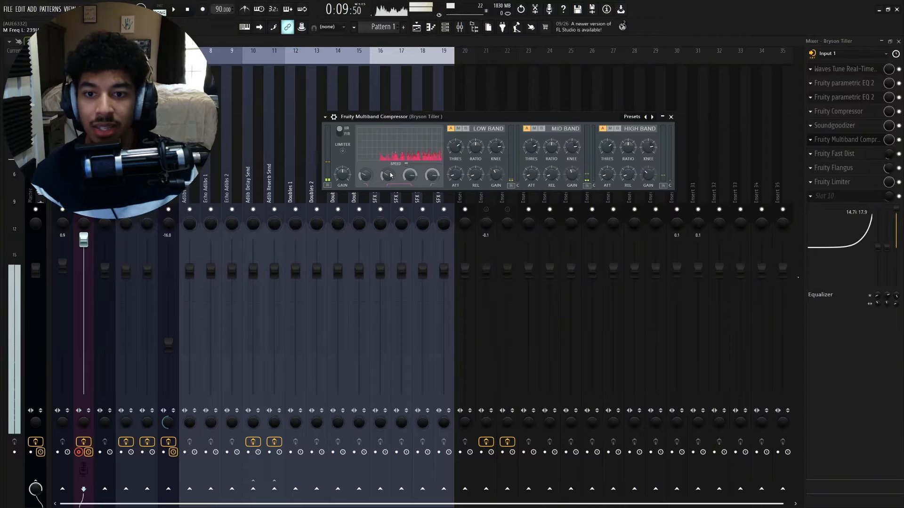
{"action": "left_click_drag", "start_coordinate": [474, 118], "coordinate": [496, 103]}
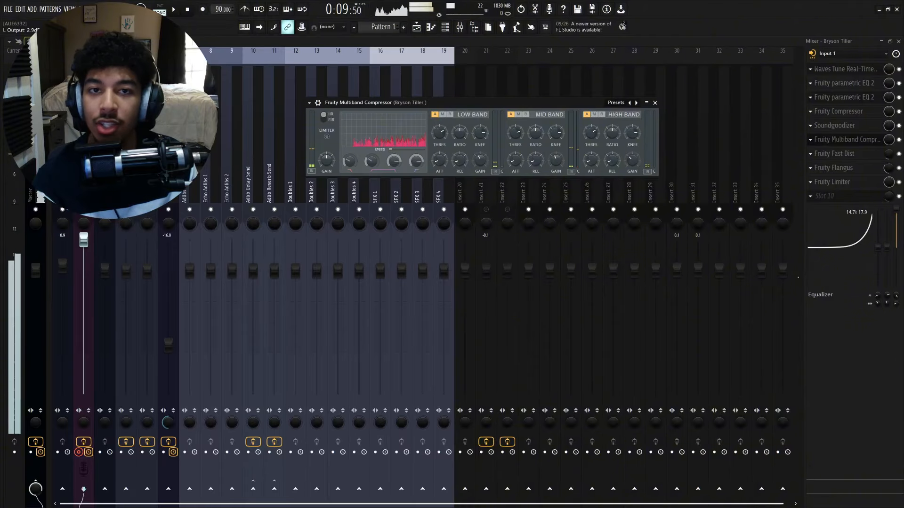
{"action": "left_click", "coordinate": [348, 157]}
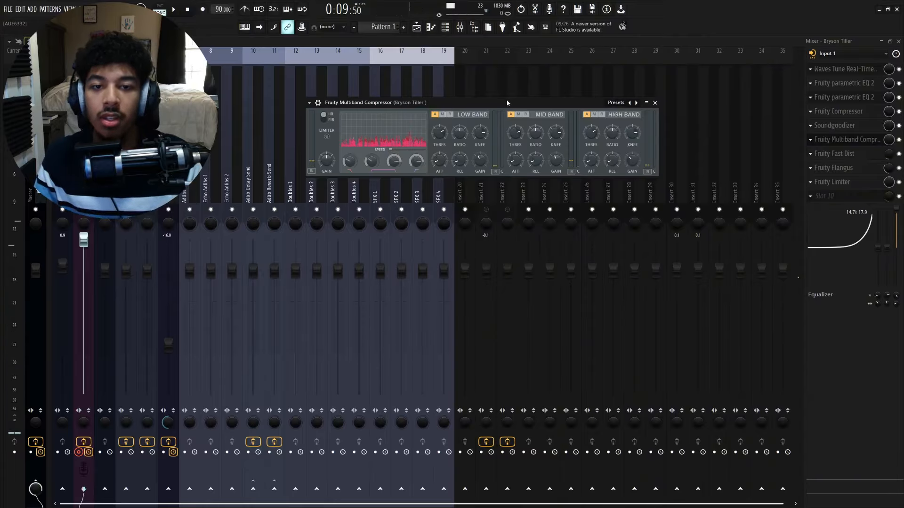
{"action": "left_click_drag", "start_coordinate": [507, 103], "coordinate": [498, 104]}
{"action": "left_click_drag", "start_coordinate": [472, 162], "coordinate": [472, 160]}
{"action": "left_click_drag", "start_coordinate": [489, 107], "coordinate": [520, 120]}
- Lower the Fast Dist slot's mix level to about 7% and reopen the Multiband Compressor
{"action": "left_click_drag", "start_coordinate": [888, 154], "coordinate": [888, 157]}
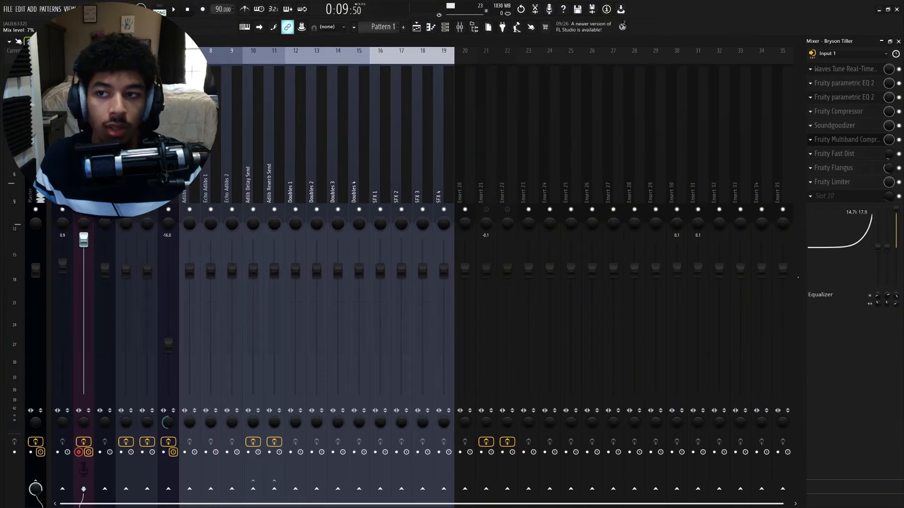
{"action": "left_click", "coordinate": [858, 140]}
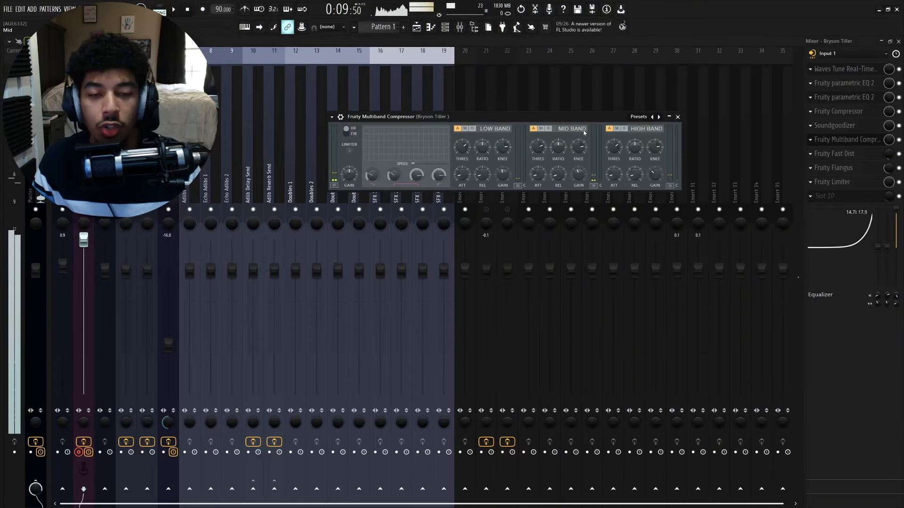
{"action": "left_click_drag", "start_coordinate": [583, 133], "coordinate": [566, 131]}
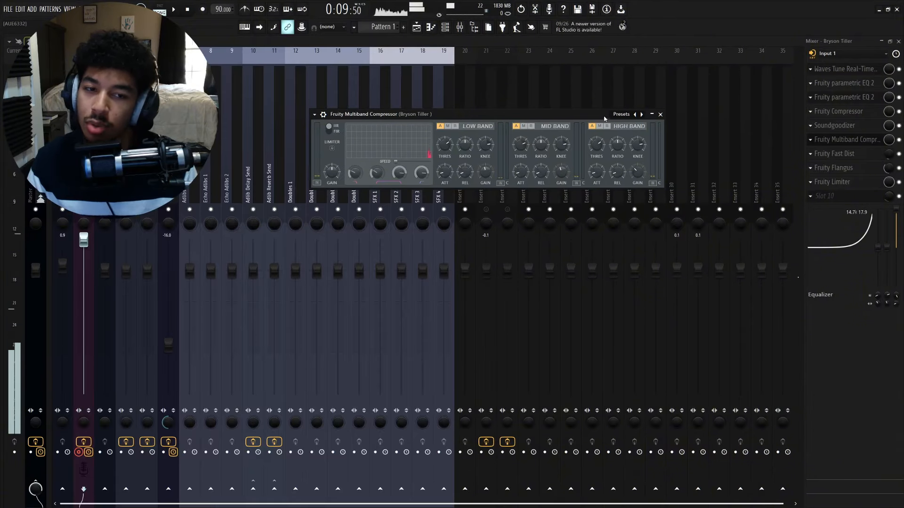
{"action": "left_click_drag", "start_coordinate": [589, 115], "coordinate": [580, 106]}
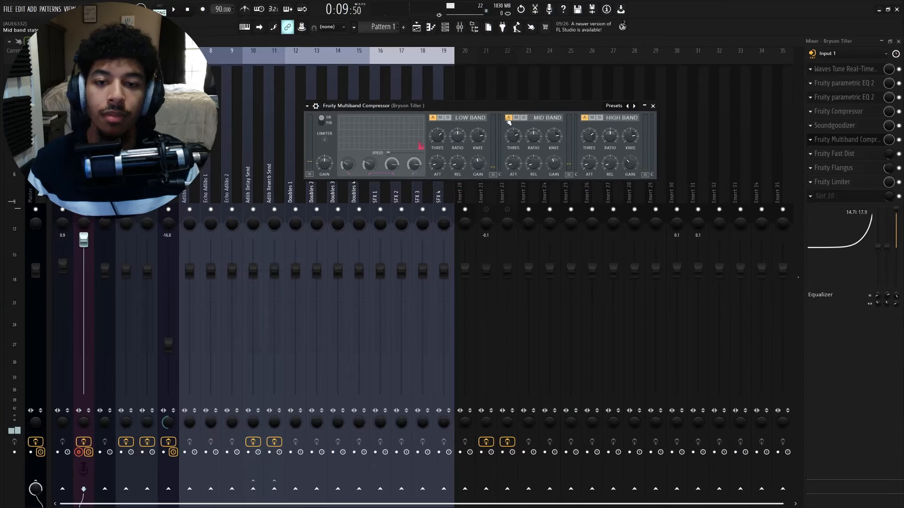
- Tweak the mid and low band thresholds, set the low band knee to 80%, and adjust the mid band attack
{"action": "left_click_drag", "start_coordinate": [504, 137], "coordinate": [488, 137]}
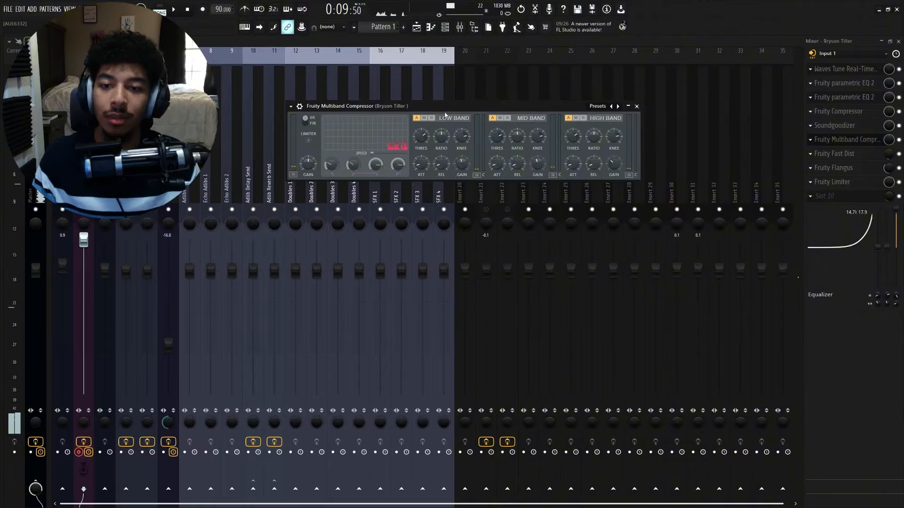
{"action": "left_click_drag", "start_coordinate": [464, 110], "coordinate": [457, 111]}
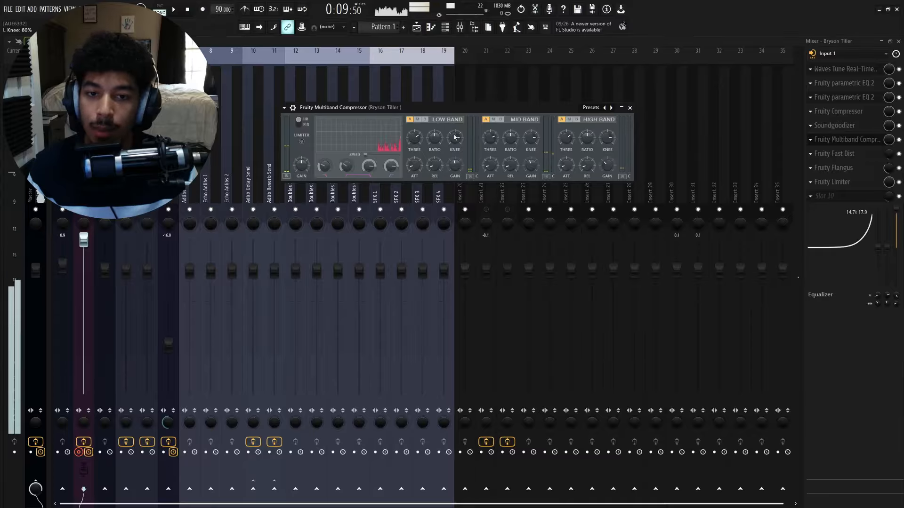
{"action": "left_click_drag", "start_coordinate": [455, 137], "coordinate": [455, 146]}
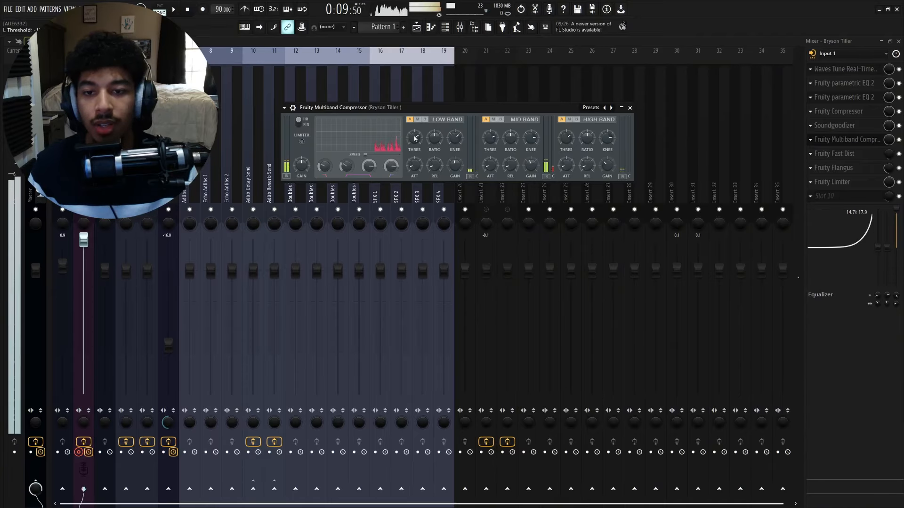
{"action": "mouse_move", "coordinate": [414, 136]}
{"action": "left_mouse_down"}
{"action": "mouse_move", "coordinate": [414, 148]}
{"action": "mouse_move", "coordinate": [414, 137]}
{"action": "left_mouse_up"}
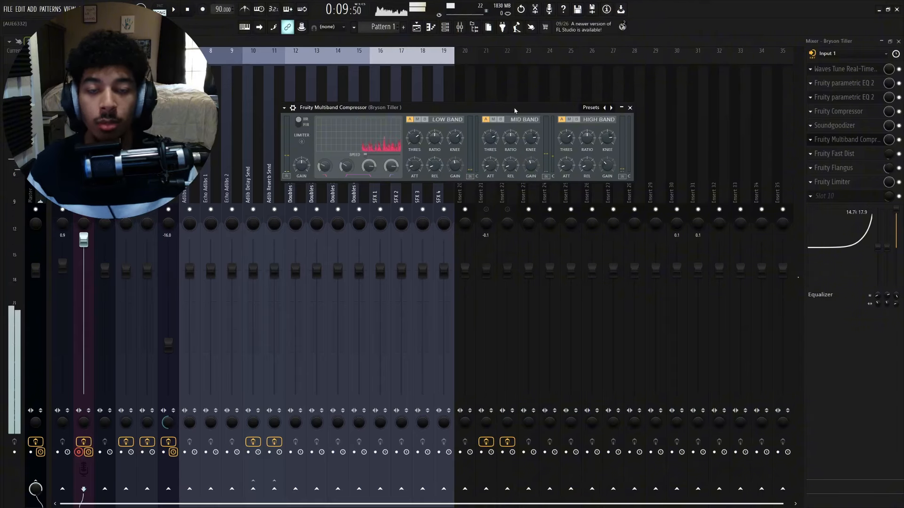
{"action": "left_click_drag", "start_coordinate": [491, 165], "coordinate": [490, 156]}
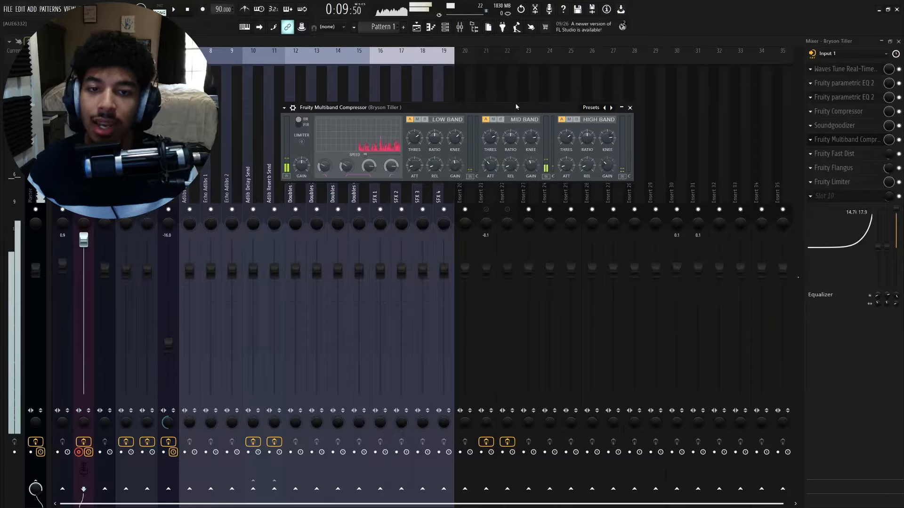
- Play the vocal and lower the Fruity Fast Dist threshold to 20%
{"action": "mouse_move", "coordinate": [517, 110]}
{"action": "left_mouse_down"}
{"action": "mouse_move", "coordinate": [520, 98]}
{"action": "mouse_move", "coordinate": [540, 98]}
{"action": "mouse_move", "coordinate": [529, 99]}
{"action": "left_mouse_up"}
{"action": "key", "text": "space"}
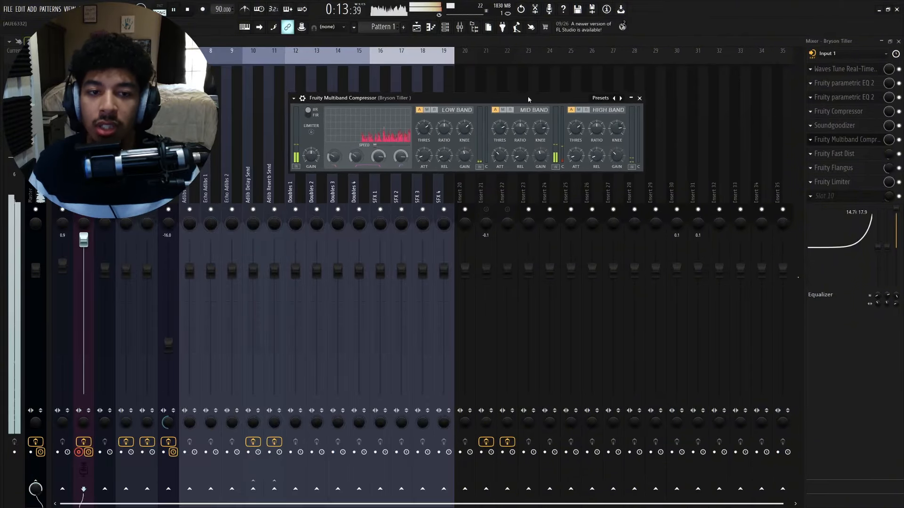
{"action": "left_click", "coordinate": [887, 168]}
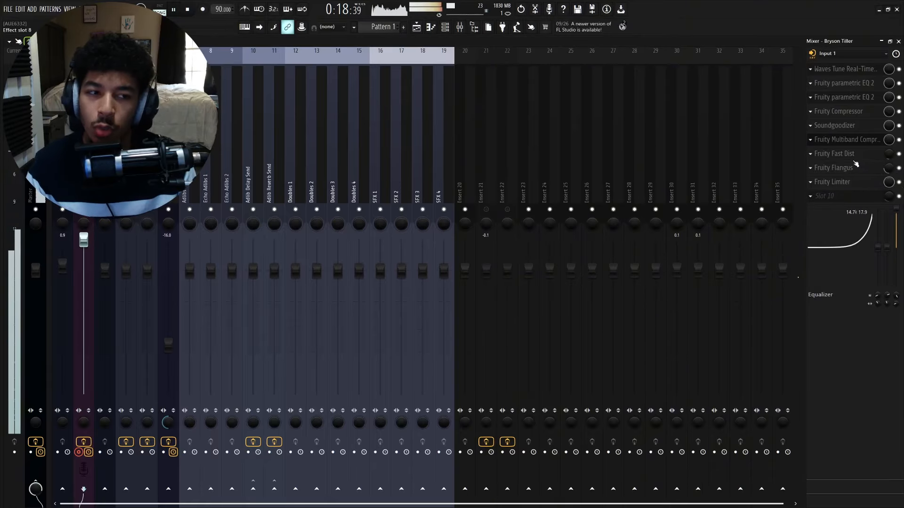
{"action": "left_click", "coordinate": [871, 158]}
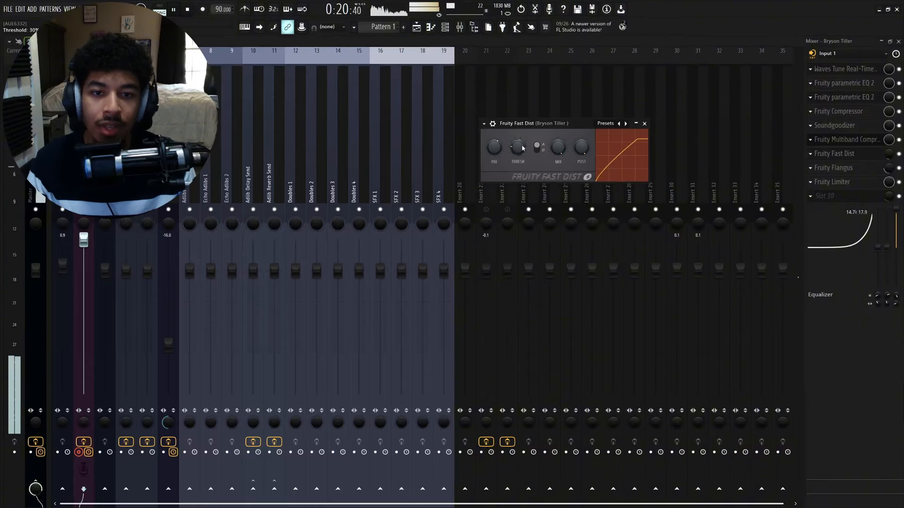
{"action": "left_click_drag", "start_coordinate": [525, 147], "coordinate": [525, 157]}
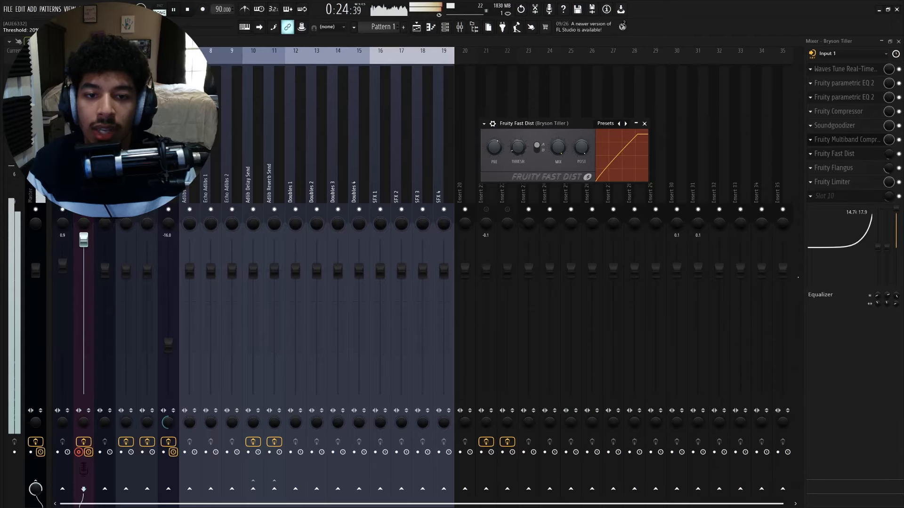
{"action": "left_click", "coordinate": [645, 124]}
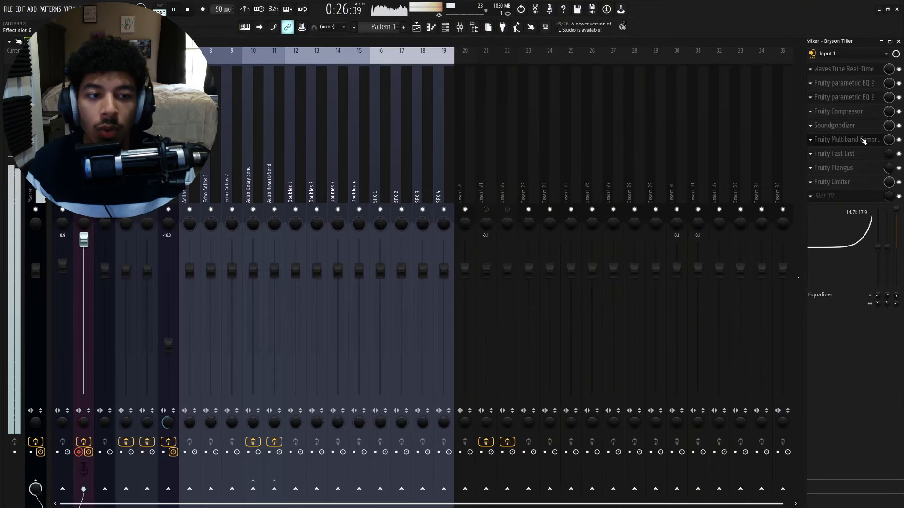
{"action": "left_click", "coordinate": [847, 140]}
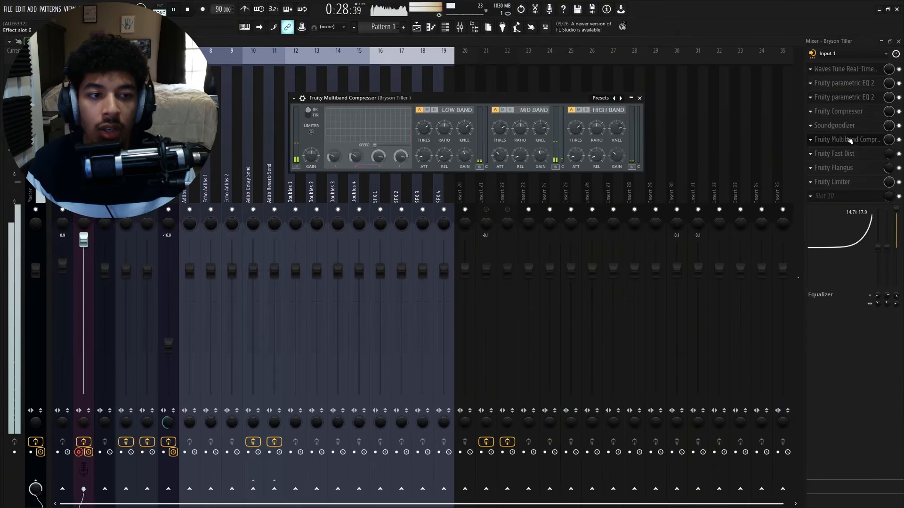
{"action": "left_click", "coordinate": [836, 153]}
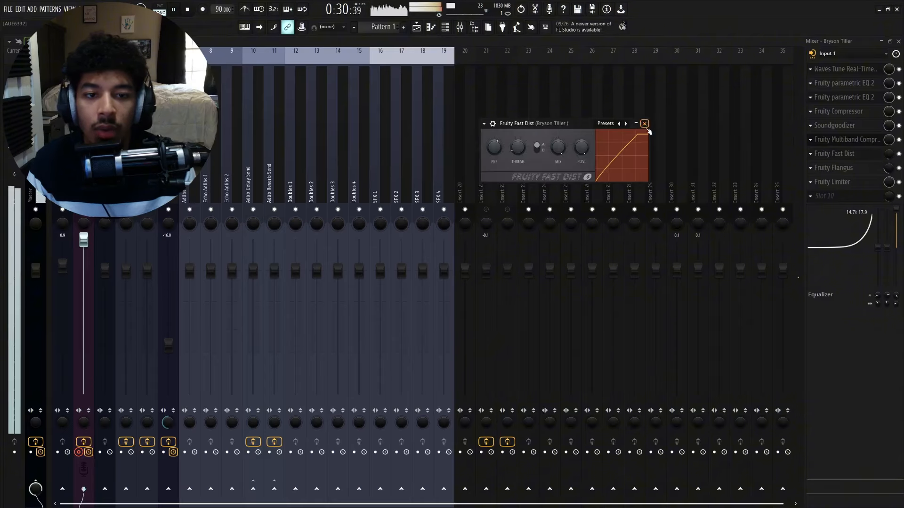
{"action": "left_click_drag", "start_coordinate": [889, 169], "coordinate": [889, 165]}
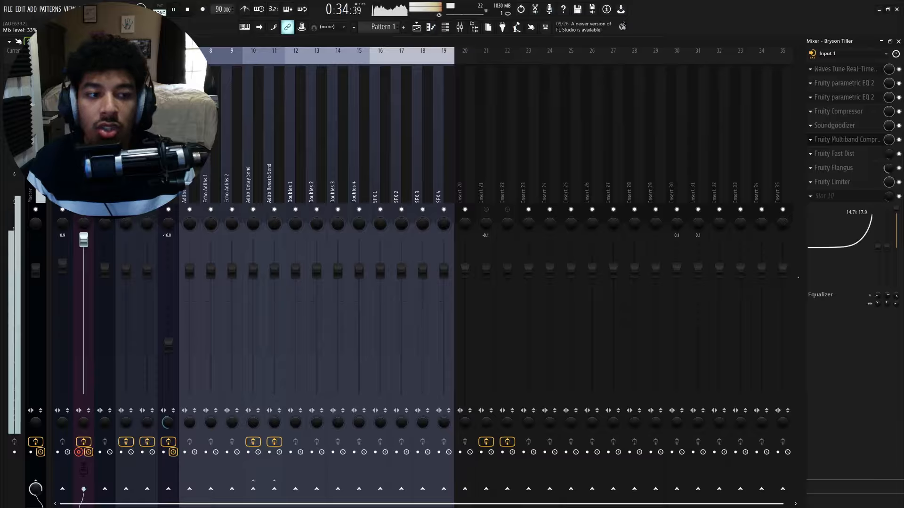
- Reopen the Multiband Compressor and lower the high band threshold while the vocal plays
{"action": "left_click", "coordinate": [845, 139]}
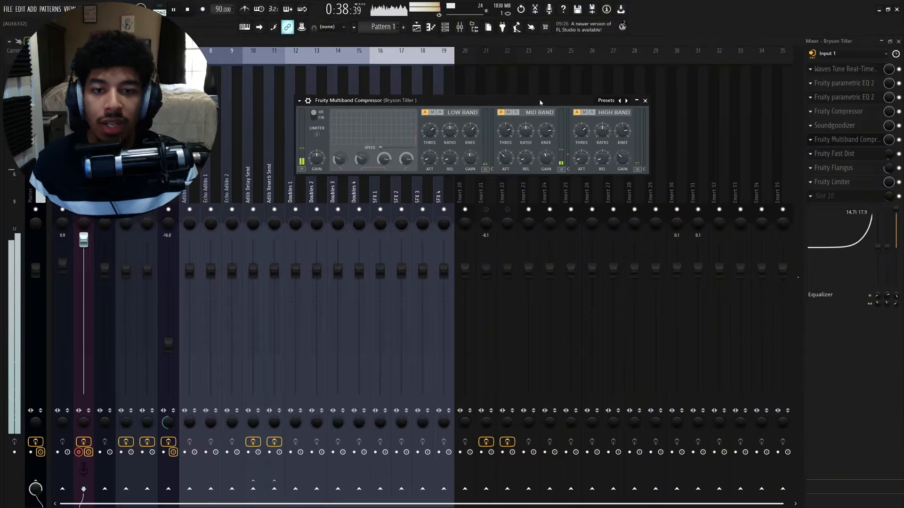
{"action": "mouse_move", "coordinate": [534, 99]}
{"action": "left_mouse_down"}
{"action": "mouse_move", "coordinate": [499, 98]}
{"action": "mouse_move", "coordinate": [548, 109]}
{"action": "left_mouse_up"}
{"action": "key", "text": "space"}
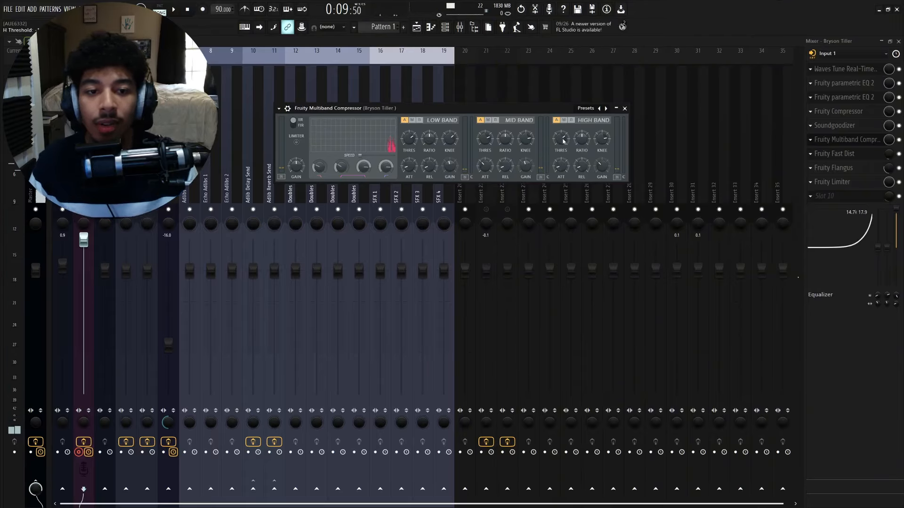
{"action": "mouse_move", "coordinate": [561, 140]}
{"action": "left_mouse_down"}
{"action": "mouse_move", "coordinate": [561, 168]}
{"action": "mouse_move", "coordinate": [561, 155]}
{"action": "left_mouse_up"}
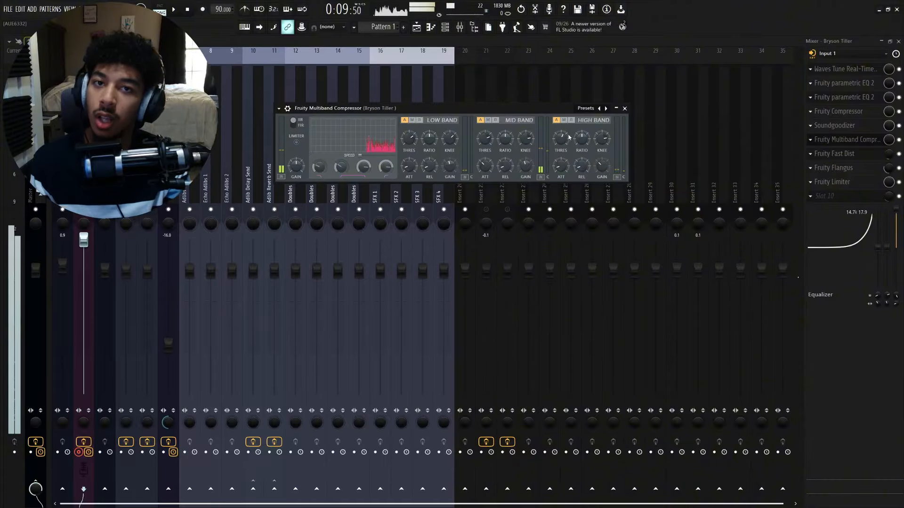
{"action": "left_click_drag", "start_coordinate": [563, 138], "coordinate": [563, 183]}
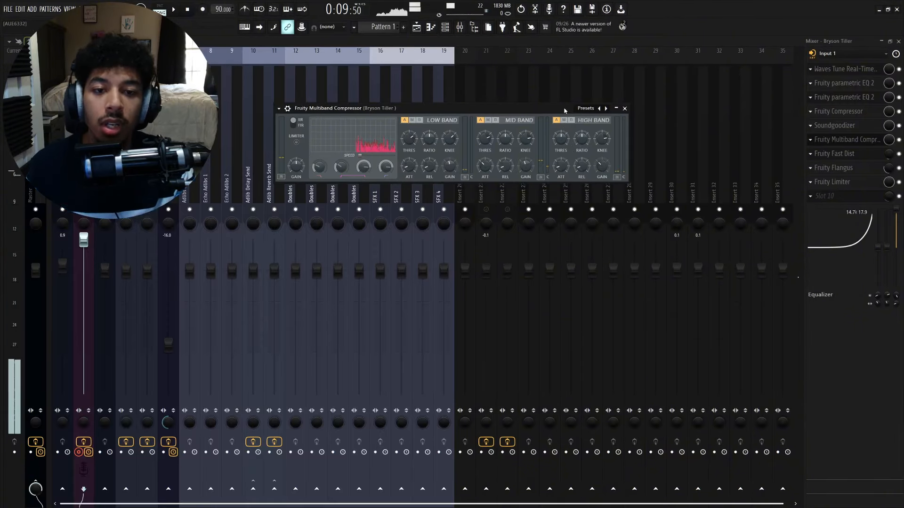
- Adjust the Multiband Compressor's high band crossover frequency
{"action": "left_click_drag", "start_coordinate": [565, 110], "coordinate": [574, 105]}
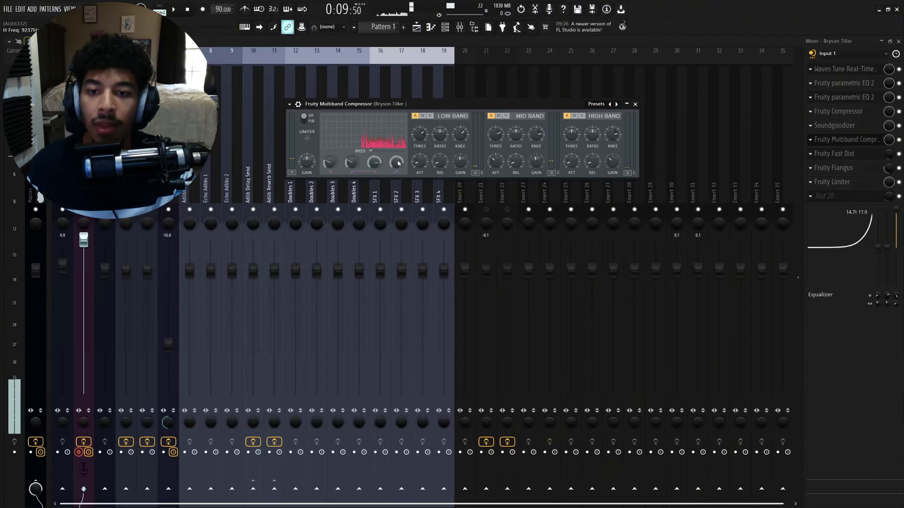
{"action": "mouse_move", "coordinate": [398, 162]}
{"action": "left_mouse_down"}
{"action": "mouse_move", "coordinate": [398, 181]}
{"action": "mouse_move", "coordinate": [398, 161]}
{"action": "left_mouse_up"}
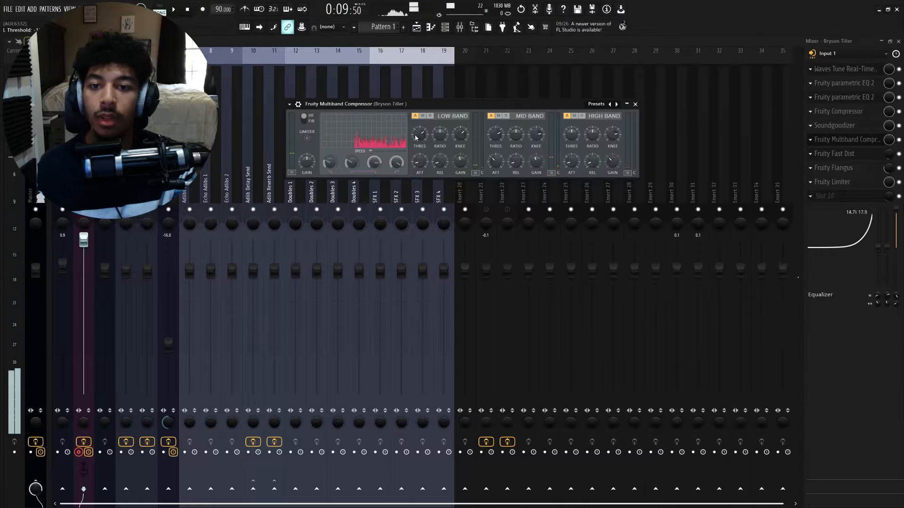
{"action": "left_click_drag", "start_coordinate": [421, 105], "coordinate": [451, 100]}
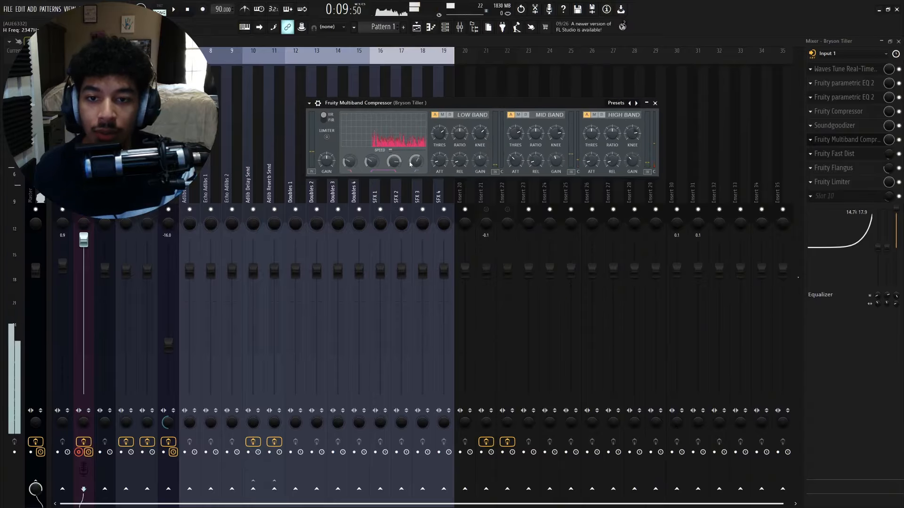
{"action": "left_click_drag", "start_coordinate": [416, 161], "coordinate": [415, 158]}
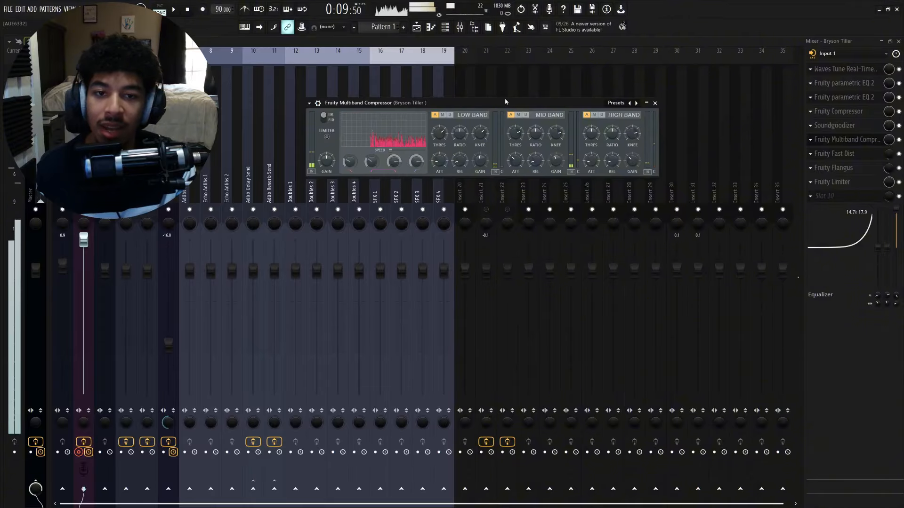
- Raise the Multiband Compressor's mid band ratio, then fine-tune it slightly lower
{"action": "left_click_drag", "start_coordinate": [505, 101], "coordinate": [515, 97]}
{"action": "left_click_drag", "start_coordinate": [606, 98], "coordinate": [569, 96]}
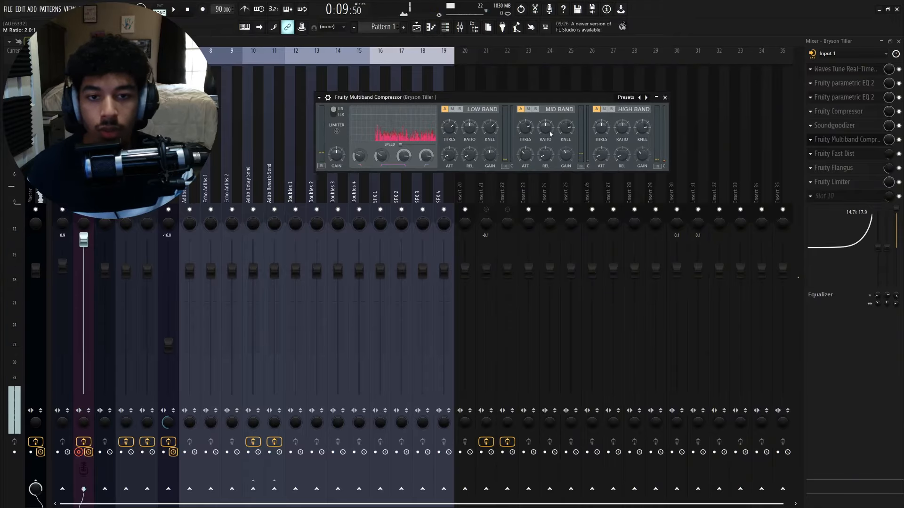
{"action": "left_click_drag", "start_coordinate": [550, 134], "coordinate": [551, 115]}
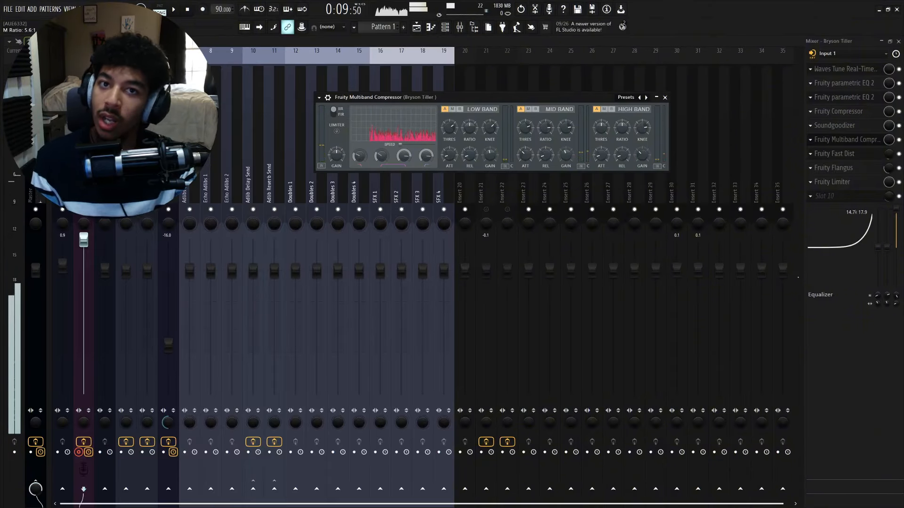
{"action": "left_click_drag", "start_coordinate": [546, 128], "coordinate": [546, 136]}
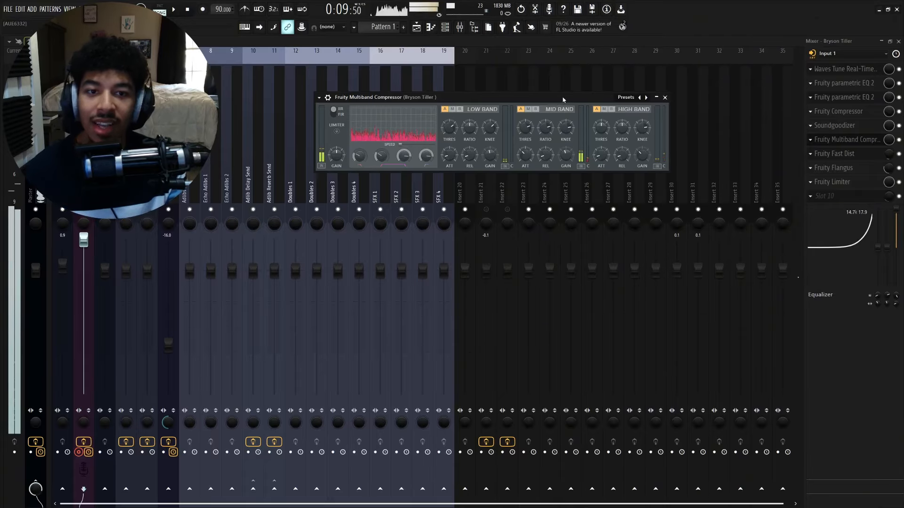
{"action": "left_click_drag", "start_coordinate": [560, 99], "coordinate": [550, 100]}
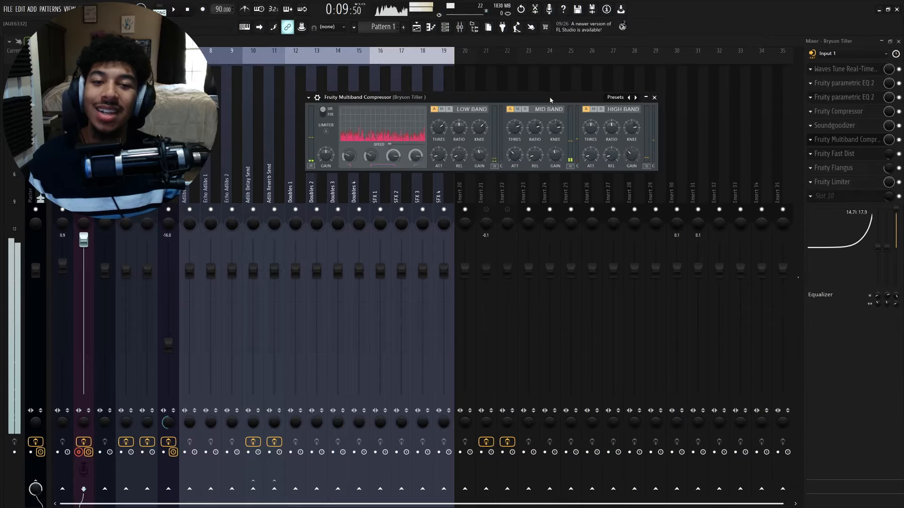
- Insert Maximus into the empty effect slot after the Multiband Compressor
{"action": "key", "text": "F9"}
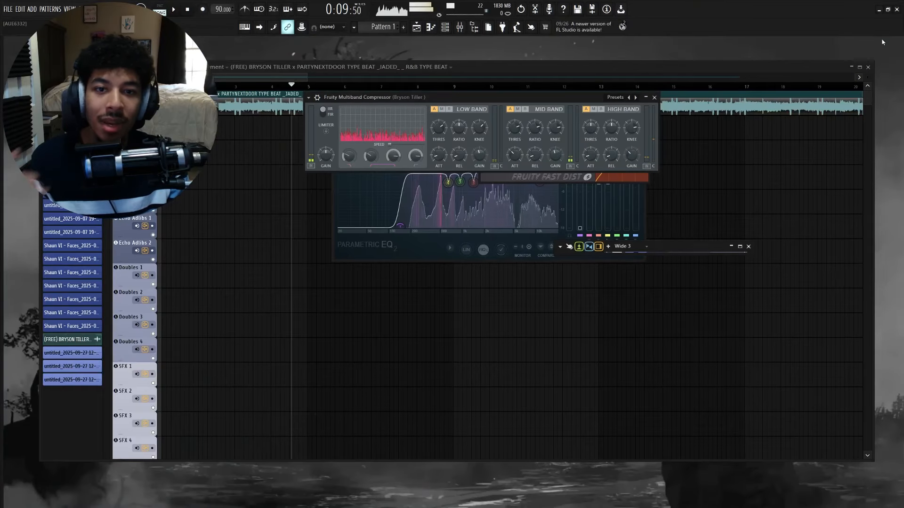
{"action": "left_click_drag", "start_coordinate": [493, 97], "coordinate": [617, 286]}
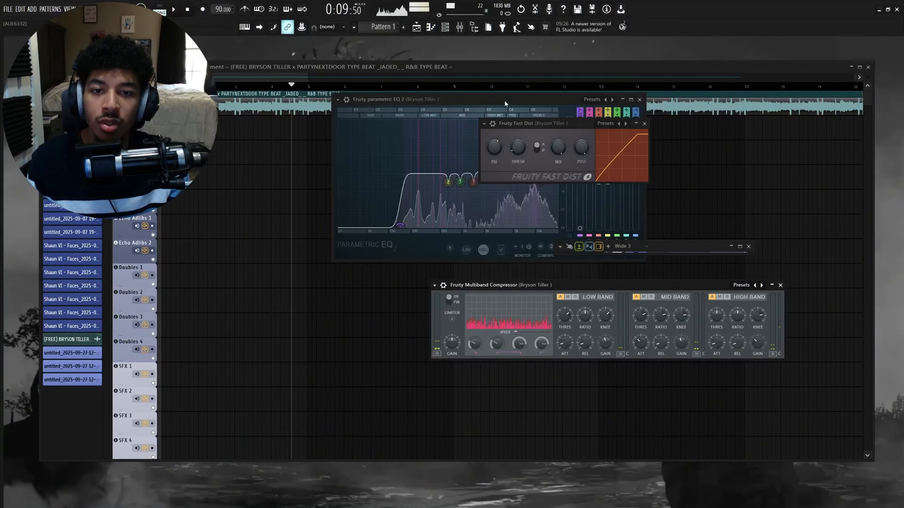
{"action": "left_click_drag", "start_coordinate": [522, 99], "coordinate": [317, 181]}
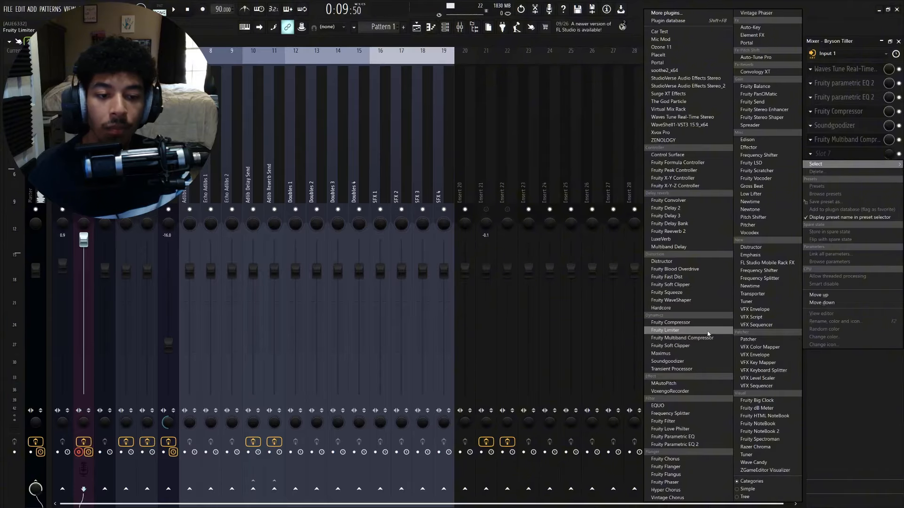
{"action": "left_click", "coordinate": [704, 357]}
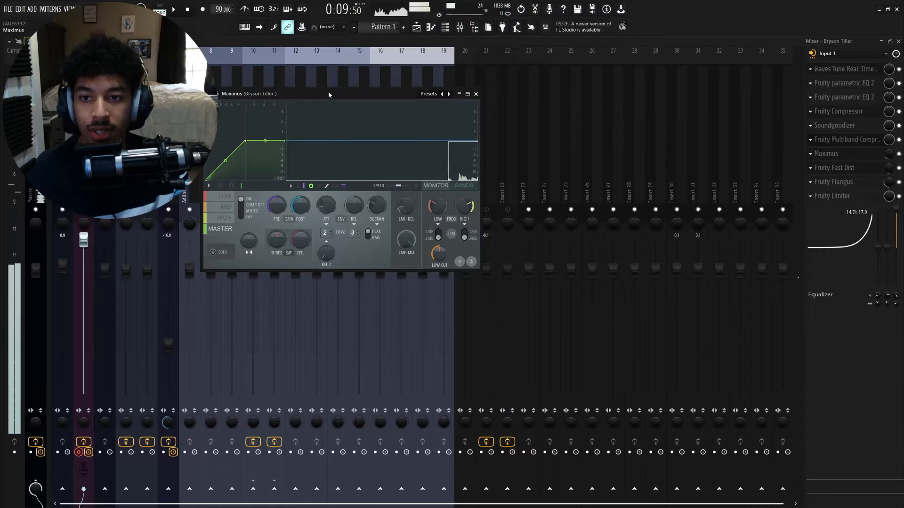
{"action": "left_click_drag", "start_coordinate": [553, 79], "coordinate": [490, 86]}
- Load the De-esser narrow-band preset in Maximus
{"action": "left_click", "coordinate": [372, 209]}
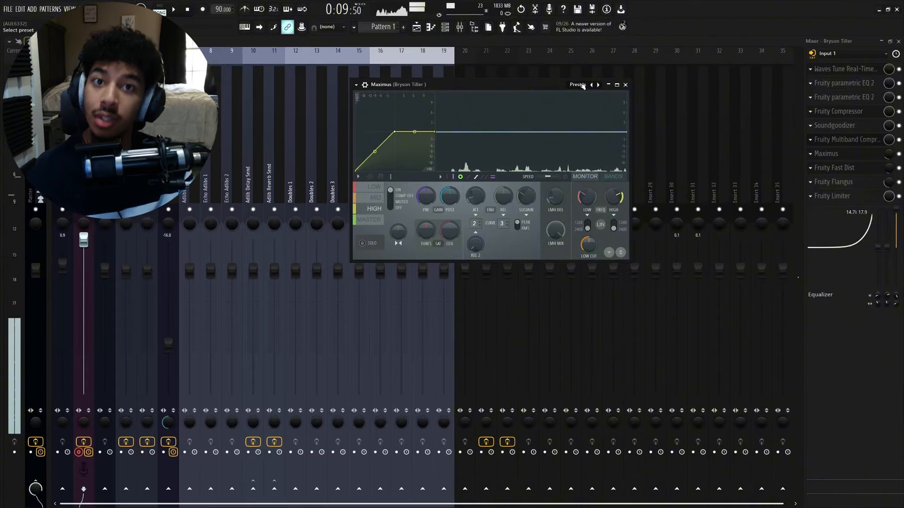
{"action": "left_click", "coordinate": [583, 85]}
{"action": "mouse_move", "coordinate": [595, 89]}
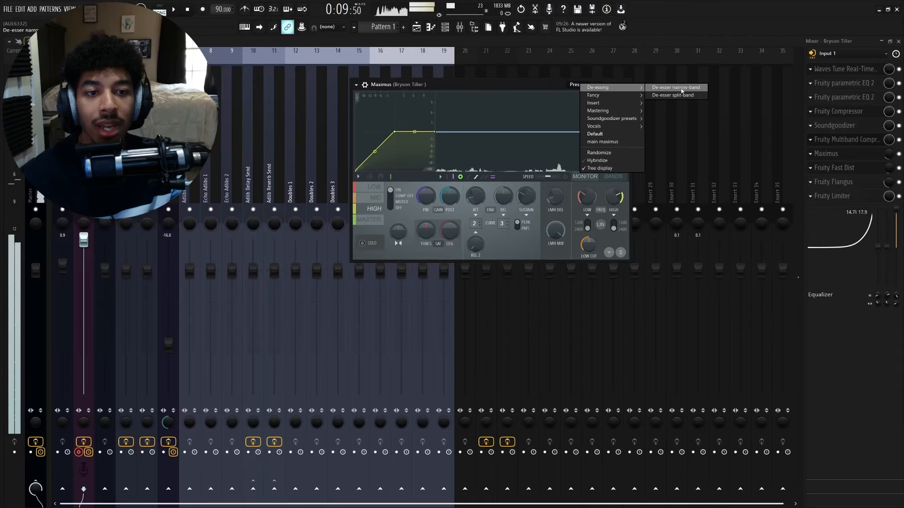
{"action": "left_click", "coordinate": [678, 88]}
{"action": "left_click", "coordinate": [540, 87]}
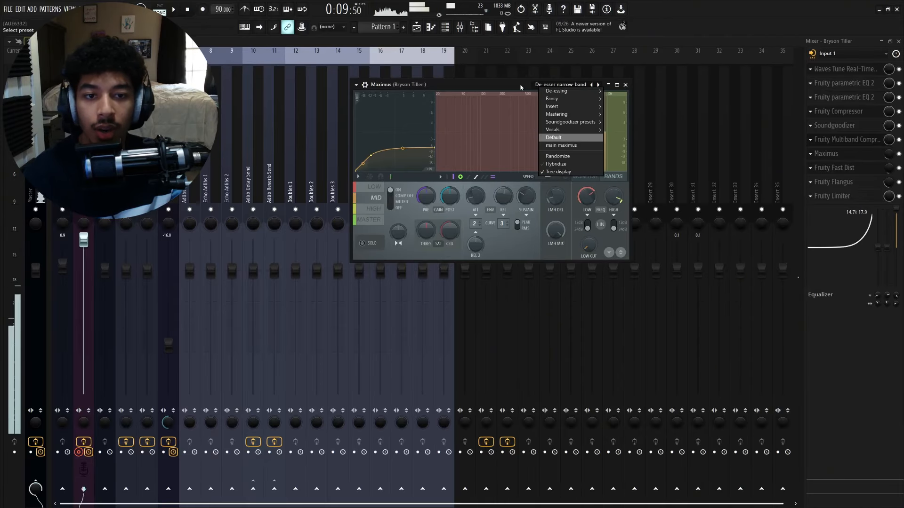
{"action": "left_click", "coordinate": [519, 87]}
- Select Maximus's high band and set its pre gain to about -1.5, then close the plugin
{"action": "left_click", "coordinate": [374, 209]}
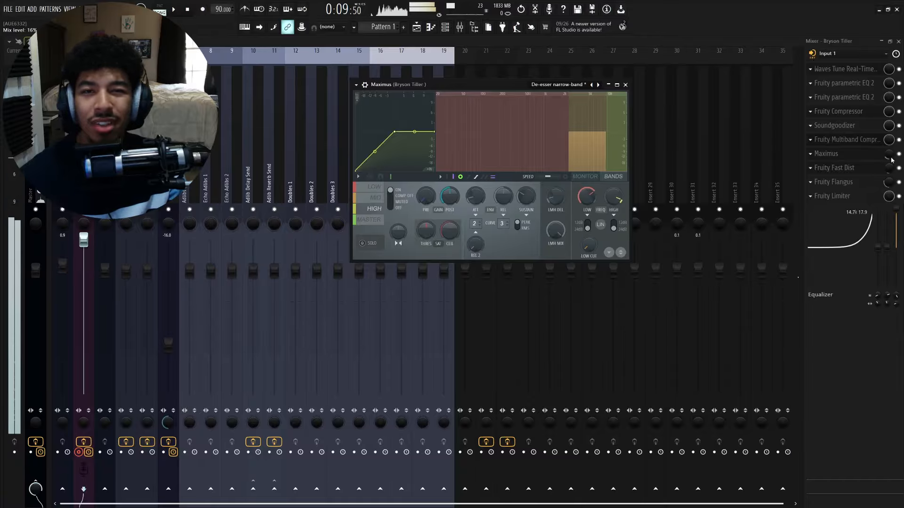
{"action": "left_click", "coordinate": [872, 157]}
{"action": "left_click", "coordinate": [867, 161]}
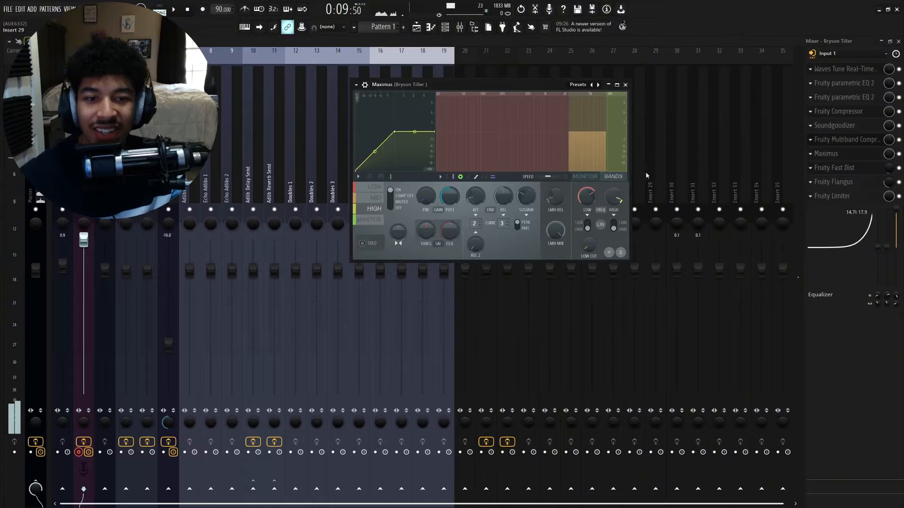
{"action": "left_click_drag", "start_coordinate": [425, 196], "coordinate": [425, 204]}
{"action": "left_click_drag", "start_coordinate": [41, 198], "coordinate": [38, 192]}
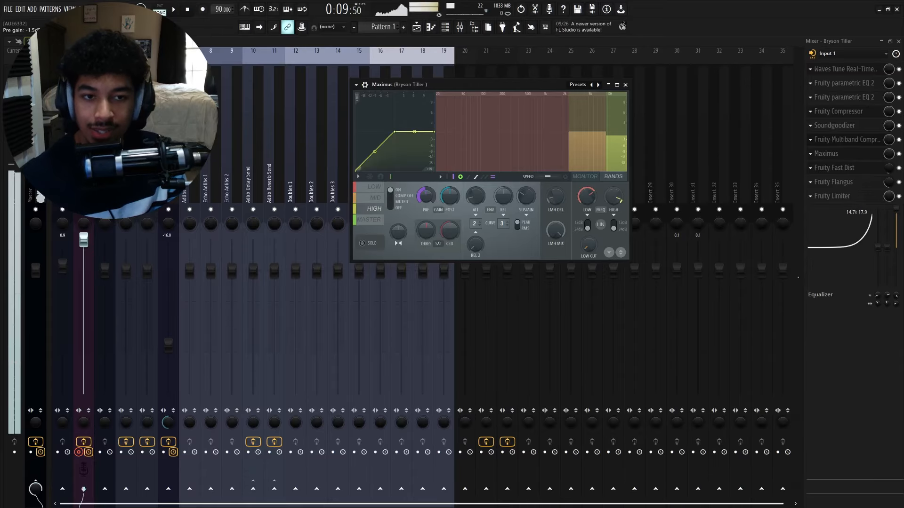
{"action": "left_click", "coordinate": [626, 85]}
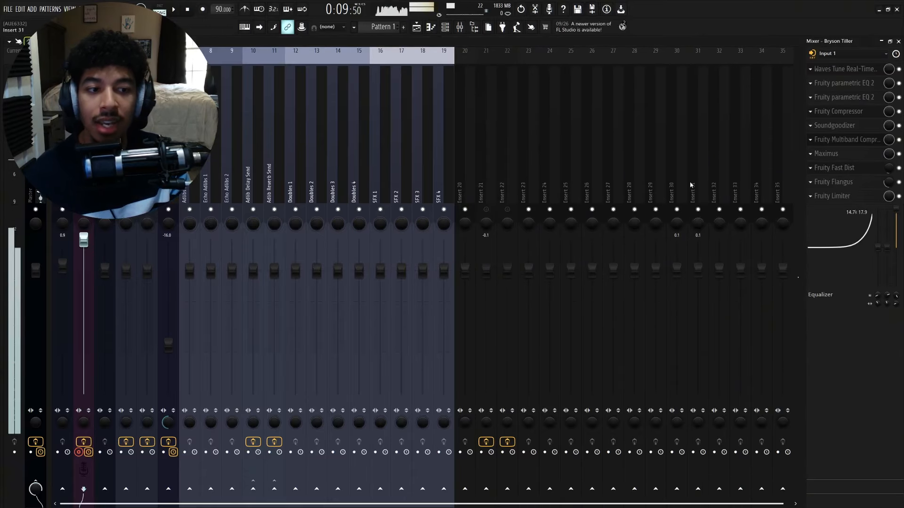
- Reopen Maximus and adjust the high band's stereo separation
{"action": "left_click", "coordinate": [849, 156]}
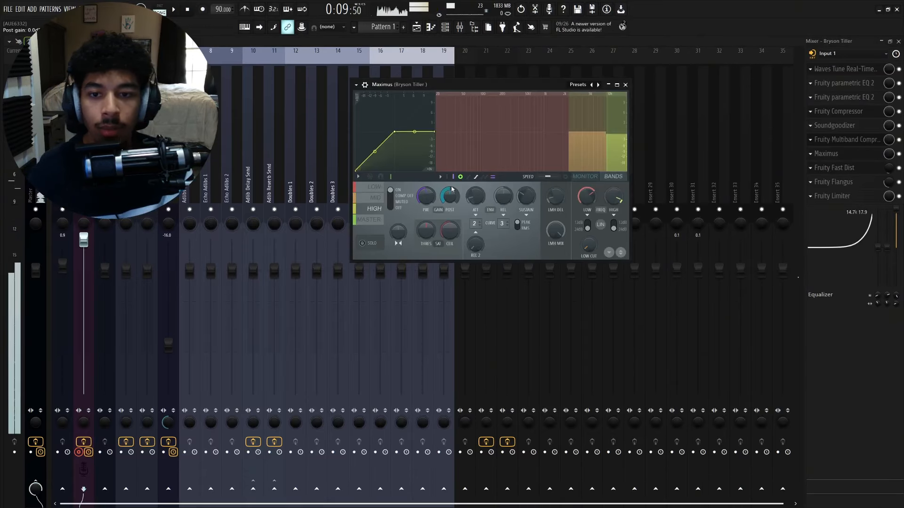
{"action": "left_click", "coordinate": [374, 198]}
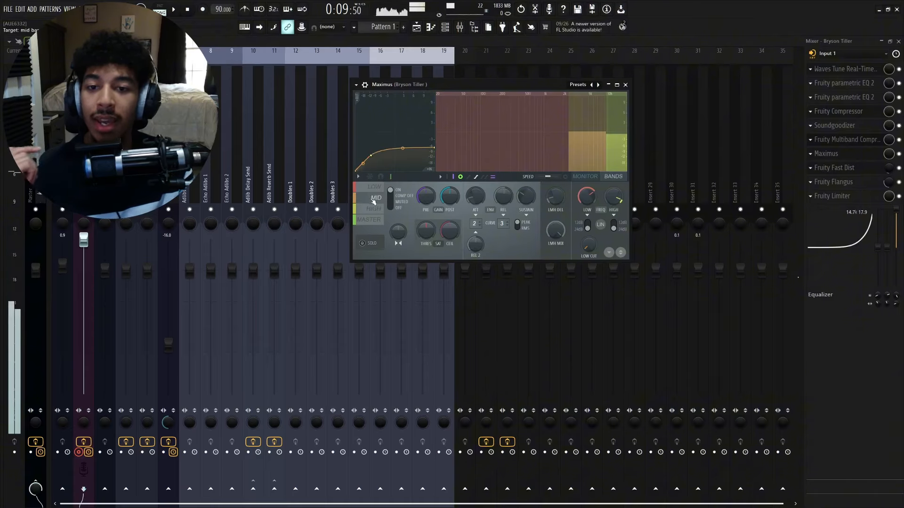
{"action": "left_click", "coordinate": [375, 212]}
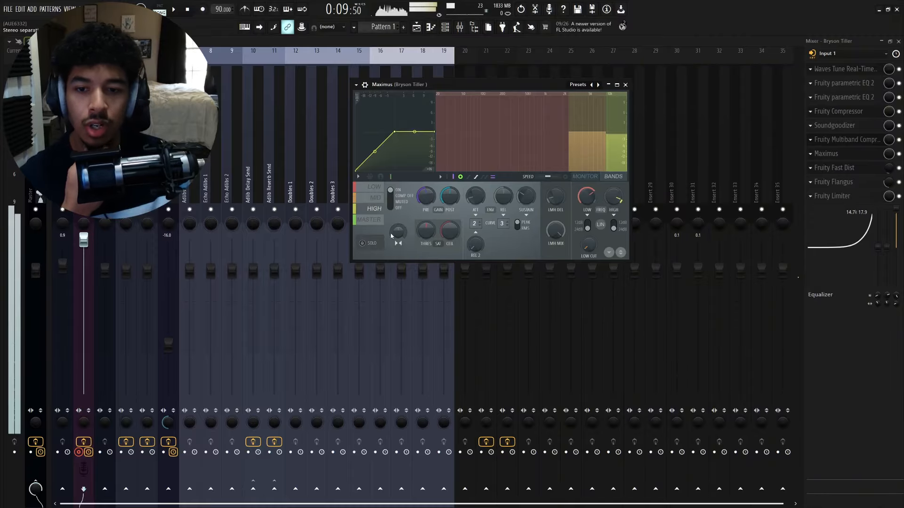
{"action": "left_click_drag", "start_coordinate": [398, 232], "coordinate": [398, 263]}
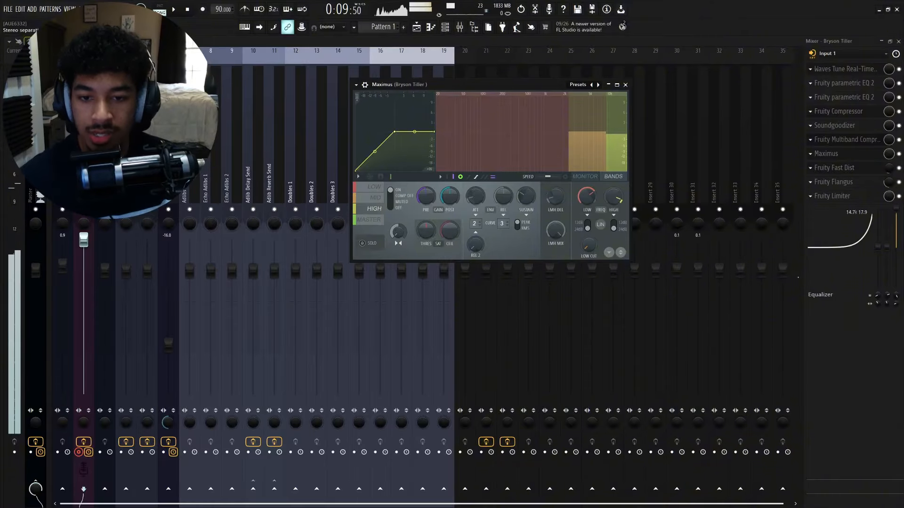
- Adjust the threshold of Maximus's high band and close the plugin
{"action": "left_click_drag", "start_coordinate": [426, 230], "coordinate": [450, 207]}
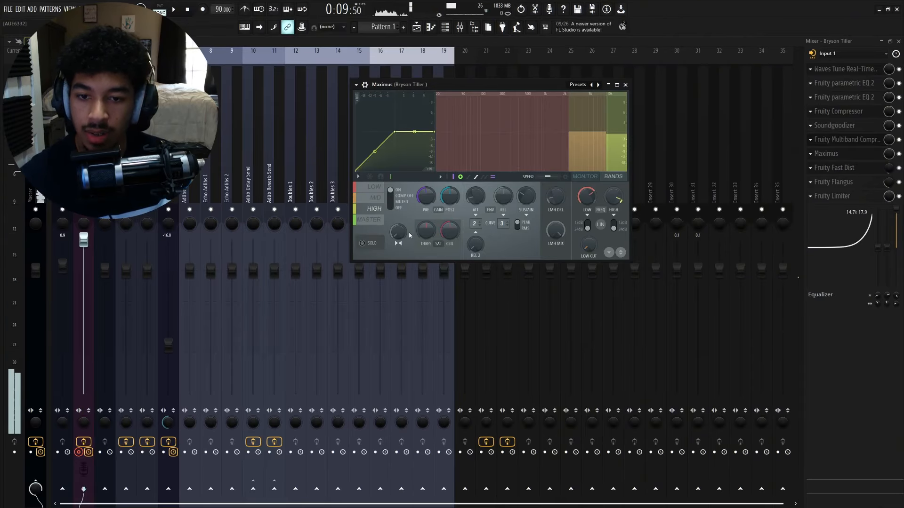
{"action": "left_click", "coordinate": [625, 84]}
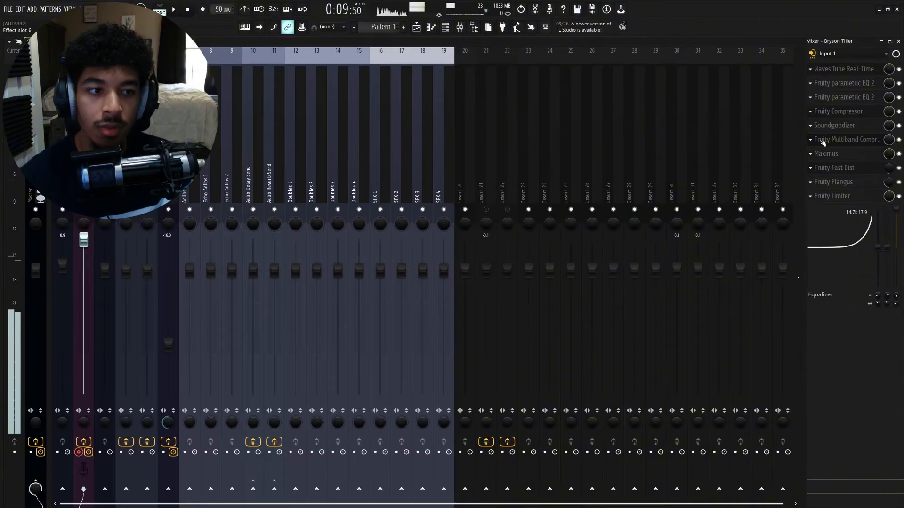
- Reopen the Fast Dist, Flangus and Maximus plugins in turn to review their settings
{"action": "left_click", "coordinate": [866, 165]}
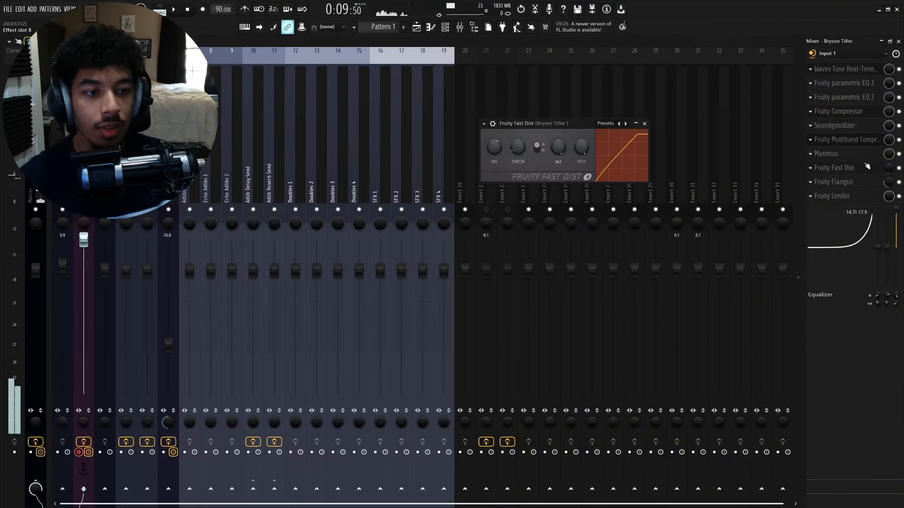
{"action": "left_click", "coordinate": [644, 123]}
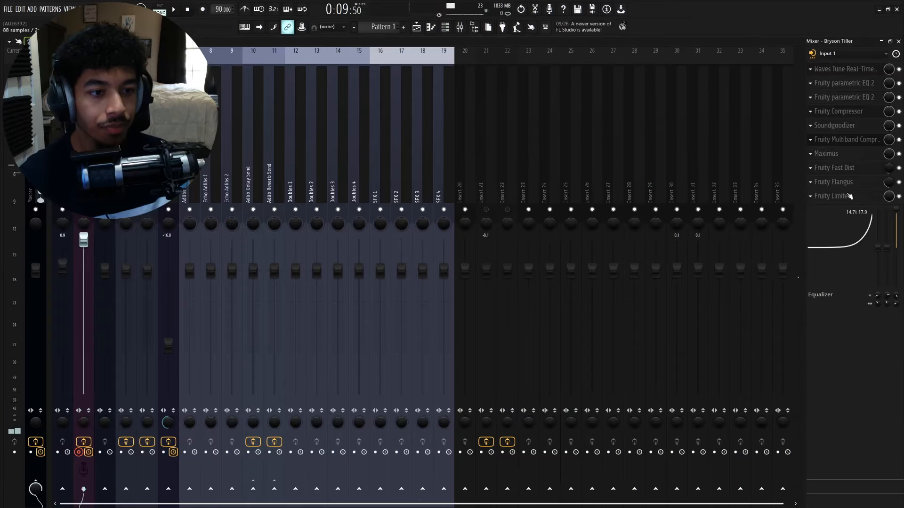
{"action": "left_click", "coordinate": [833, 182]}
{"action": "left_click_drag", "start_coordinate": [489, 82], "coordinate": [554, 94]}
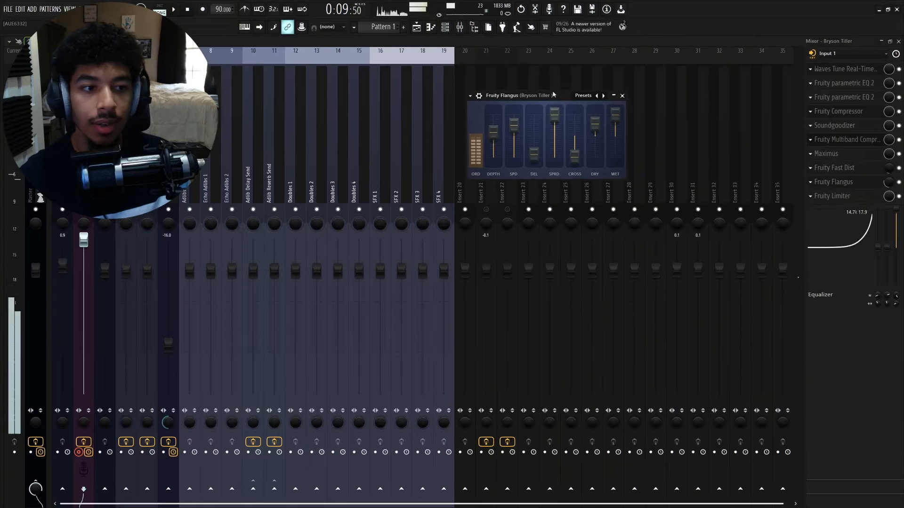
{"action": "left_click", "coordinate": [838, 167]}
{"action": "left_click", "coordinate": [857, 155]}
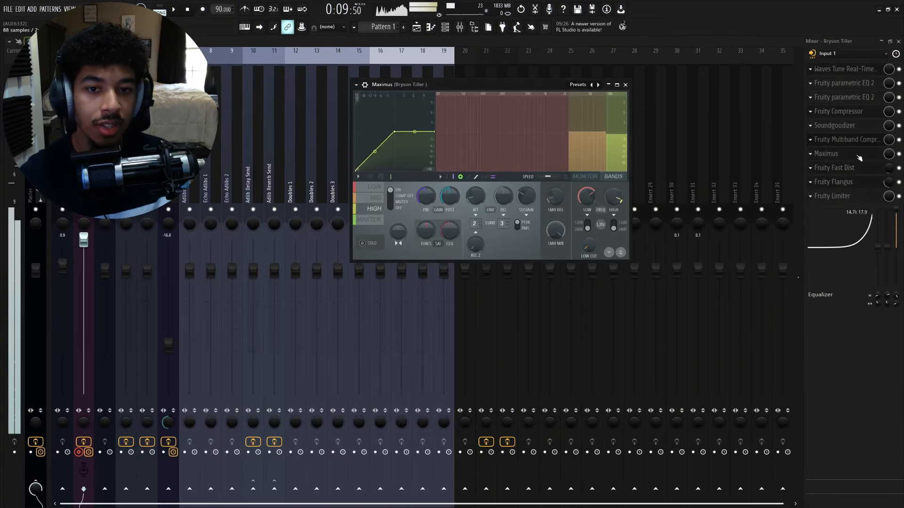
{"action": "left_click", "coordinate": [624, 85]}
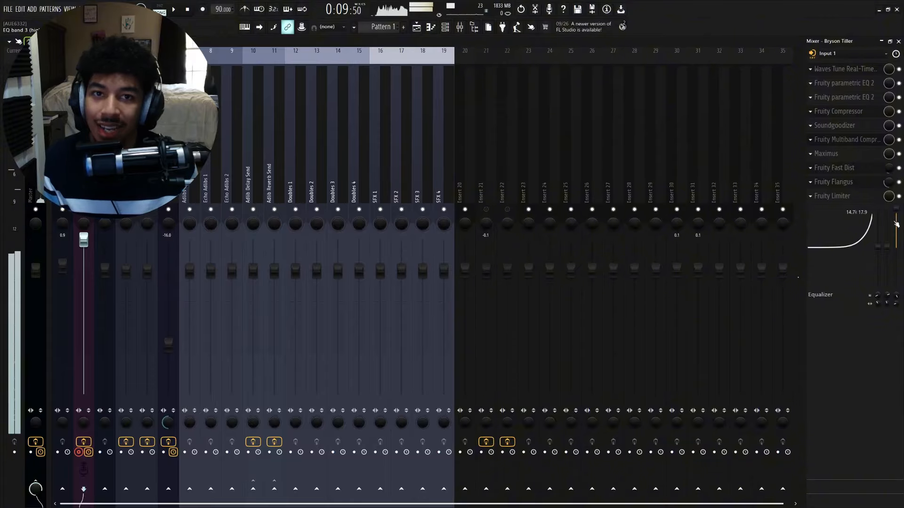
- Raise the mixer track's built-in EQ band 3 slightly
{"action": "mouse_move", "coordinate": [896, 224]}
{"action": "left_mouse_down"}
{"action": "mouse_move", "coordinate": [895, 245]}
{"action": "mouse_move", "coordinate": [895, 215]}
{"action": "left_mouse_up"}
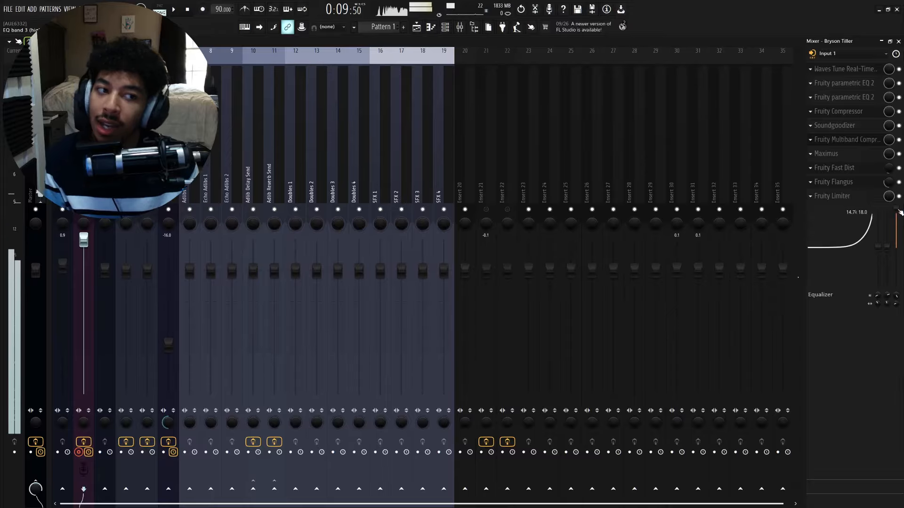
- Open the second Parametric EQ 2, reset its purple high band, and close the plugin
{"action": "left_click", "coordinate": [847, 97]}
{"action": "left_click_drag", "start_coordinate": [471, 85], "coordinate": [214, 187]}
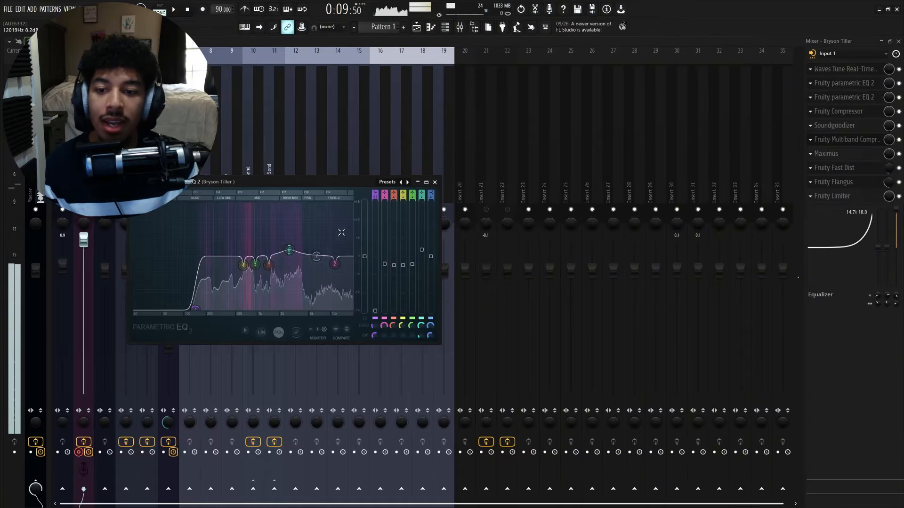
{"action": "right_click", "coordinate": [336, 267]}
{"action": "left_click", "coordinate": [345, 275]}
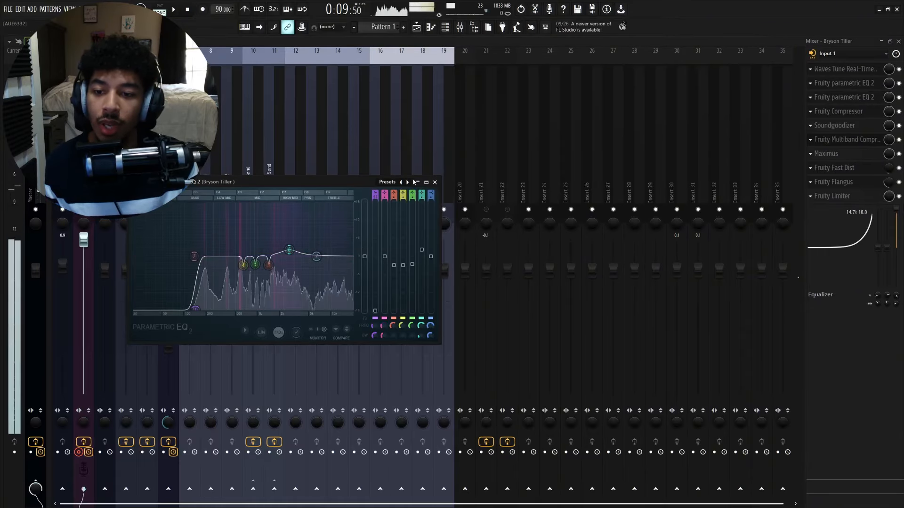
{"action": "left_click", "coordinate": [434, 182]}
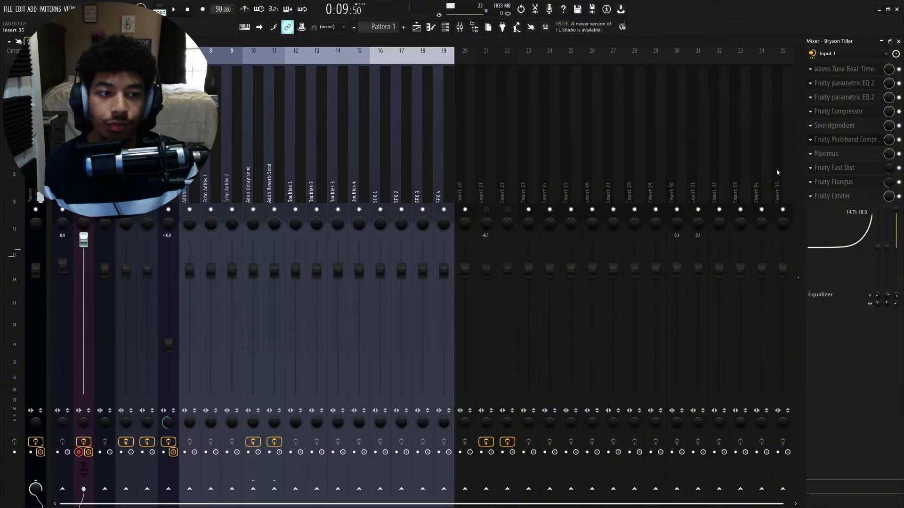
- Reopen the Fast Dist, both Parametric EQ 2 plugins and the Compressor to review their settings
{"action": "left_click", "coordinate": [842, 168]}
{"action": "left_click", "coordinate": [842, 167]}
{"action": "left_click", "coordinate": [844, 84]}
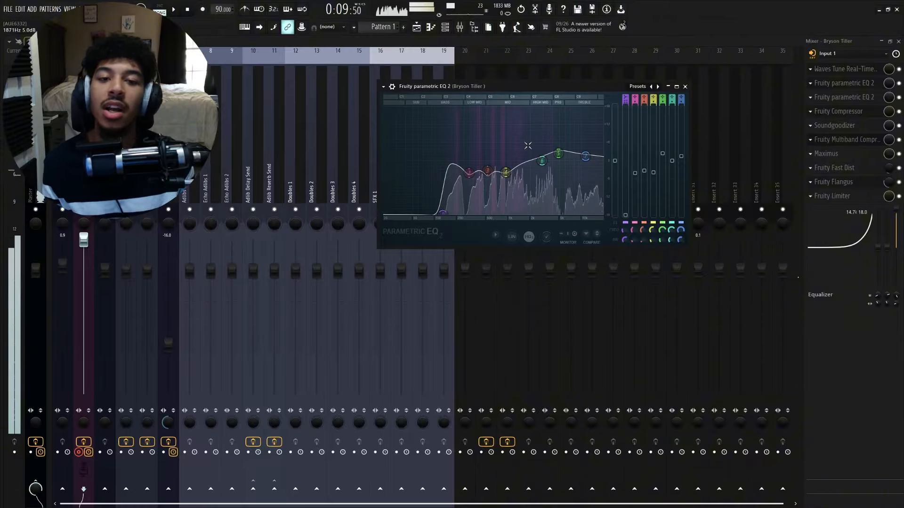
{"action": "left_click", "coordinate": [842, 97]}
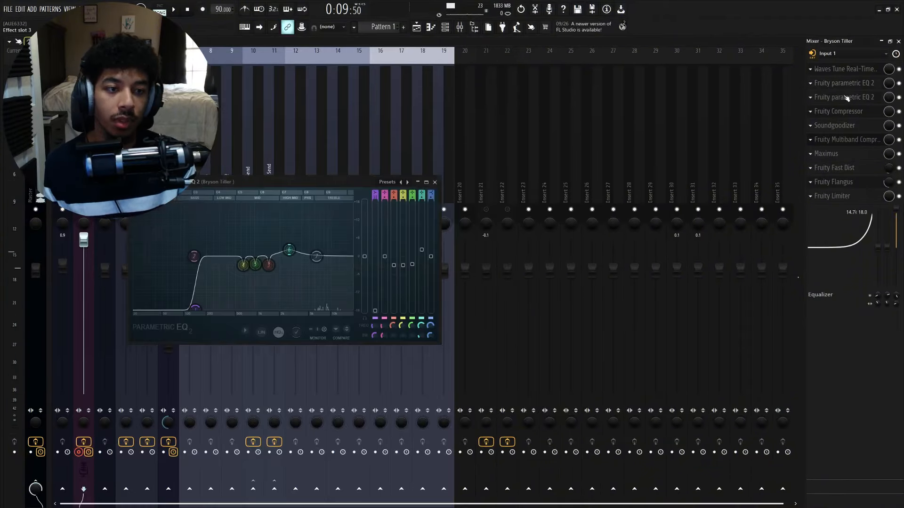
{"action": "left_click", "coordinate": [854, 117]}
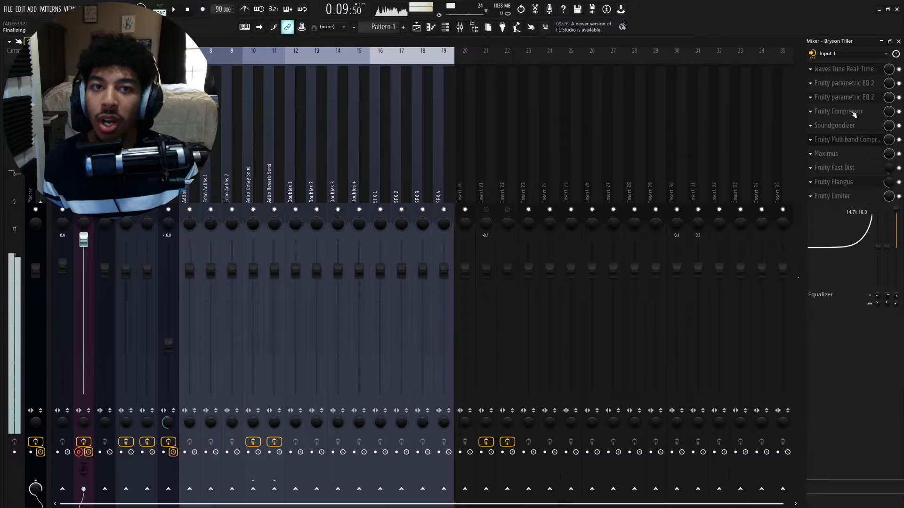
{"action": "left_click", "coordinate": [843, 111]}
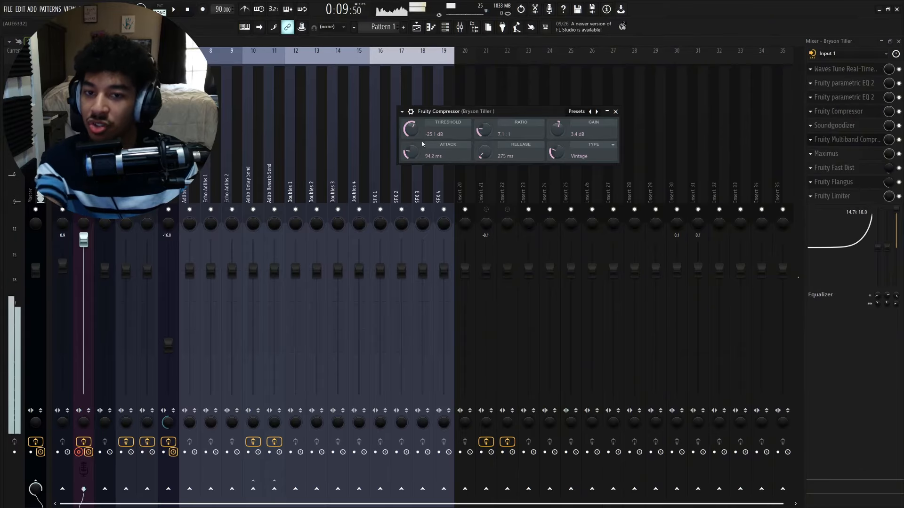
{"action": "left_click", "coordinate": [615, 112]}
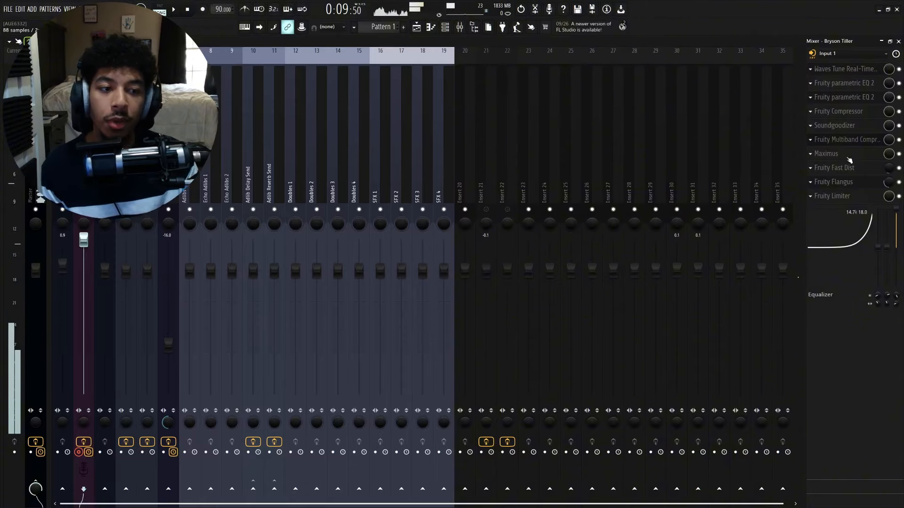
- Open Fruity Flangus and set its effect slot mix level to about 38%
{"action": "left_click", "coordinate": [854, 181]}
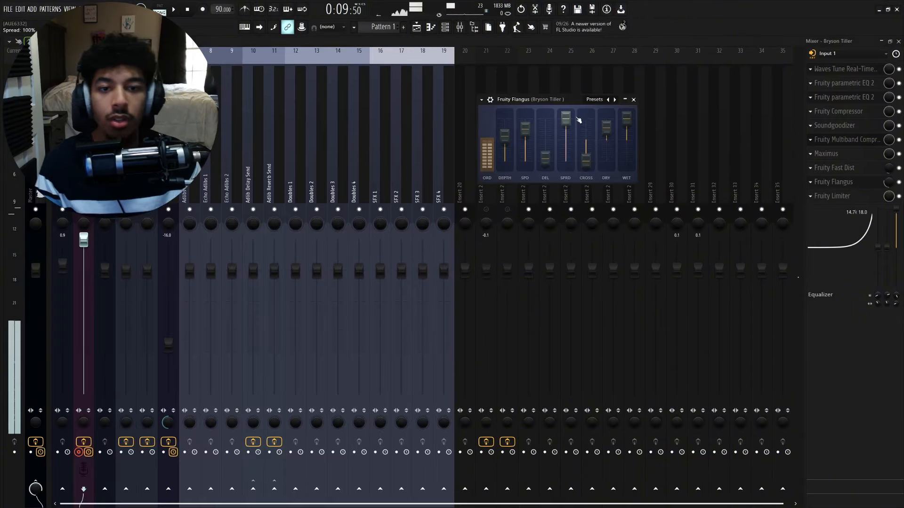
{"action": "left_click_drag", "start_coordinate": [561, 103], "coordinate": [575, 112]}
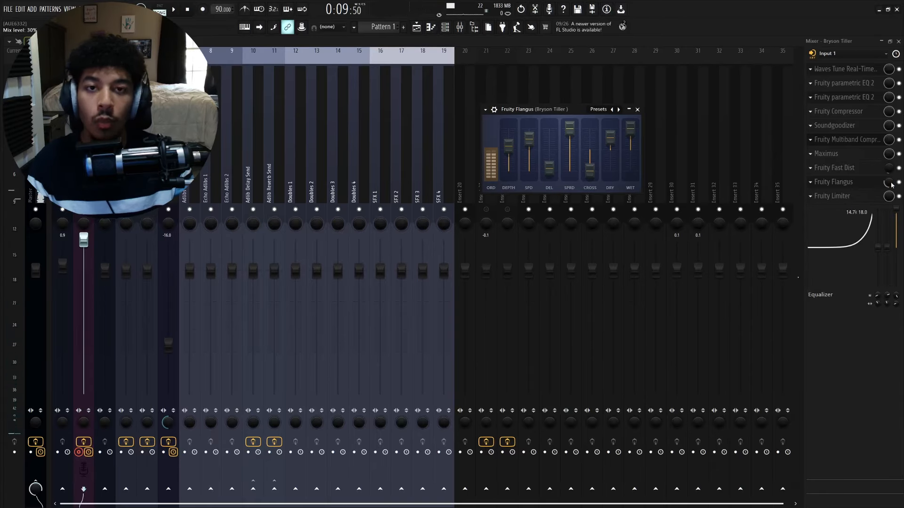
{"action": "left_click_drag", "start_coordinate": [890, 182], "coordinate": [888, 209]}
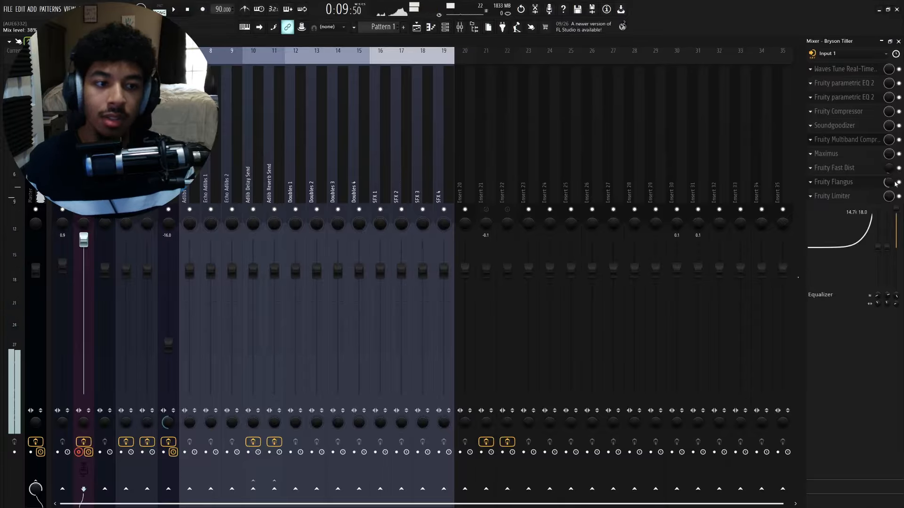
- Reopen Fruity Fast Dist to review it and close it
{"action": "left_click", "coordinate": [834, 167]}
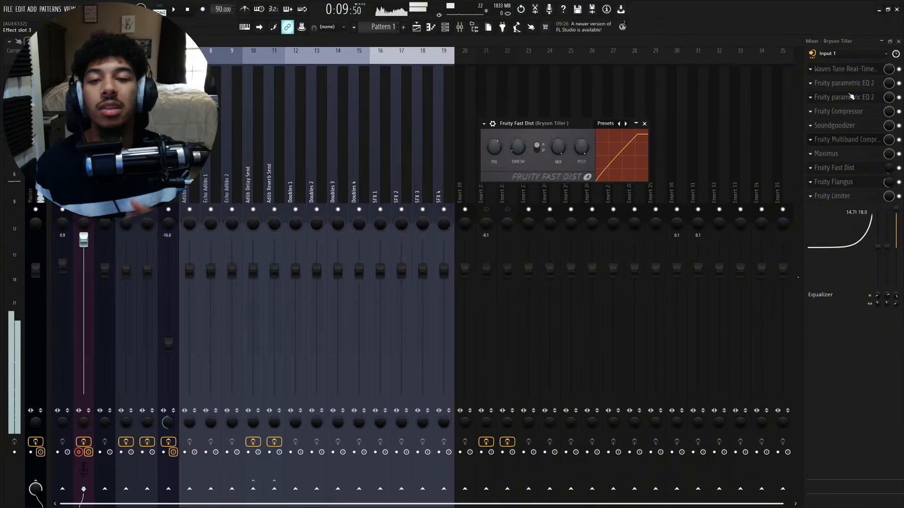
{"action": "left_click_drag", "start_coordinate": [569, 125], "coordinate": [541, 112]}
{"action": "left_click", "coordinate": [651, 94]}
- Open Fruity Flangus and adjust its Order setting
{"action": "left_click", "coordinate": [842, 181]}
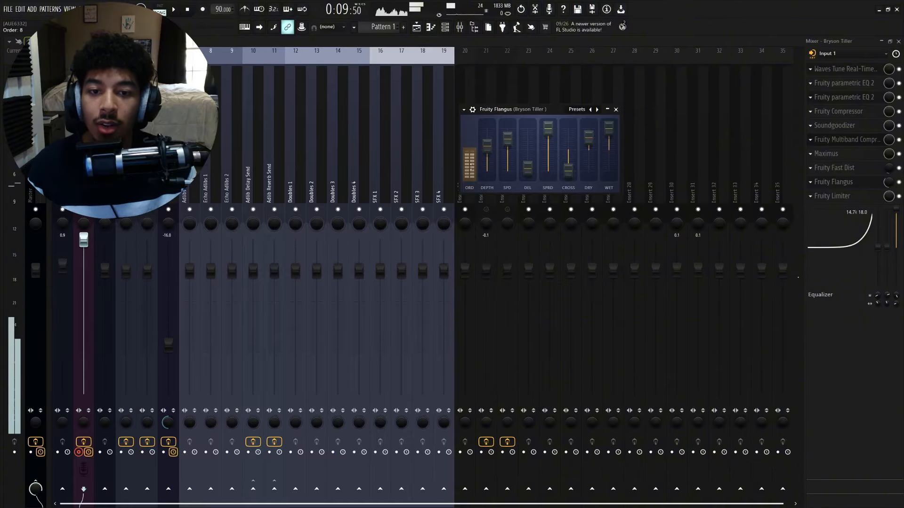
{"action": "scroll", "coordinate": [469, 167], "scroll_direction": "down", "scroll_amount": 3}
{"action": "scroll", "coordinate": [469, 164], "scroll_direction": "up", "scroll_amount": 2}
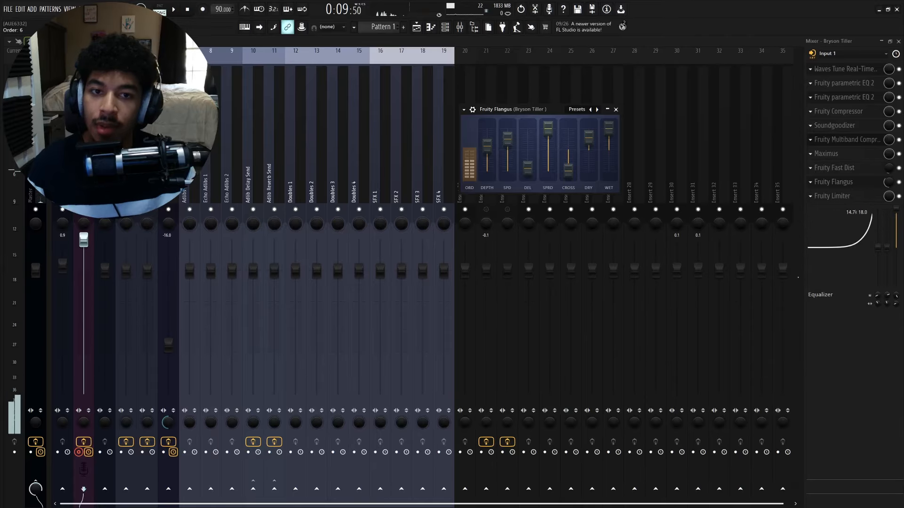
{"action": "scroll", "coordinate": [469, 165], "scroll_direction": "down", "scroll_amount": 1}
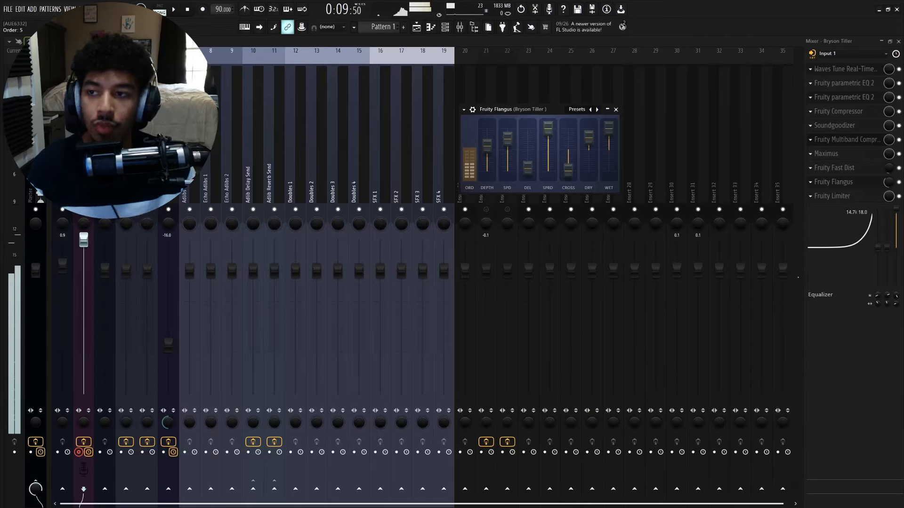
{"action": "scroll", "coordinate": [470, 164], "scroll_direction": "up", "scroll_amount": 1}
{"action": "left_click_drag", "start_coordinate": [547, 112], "coordinate": [547, 95]}
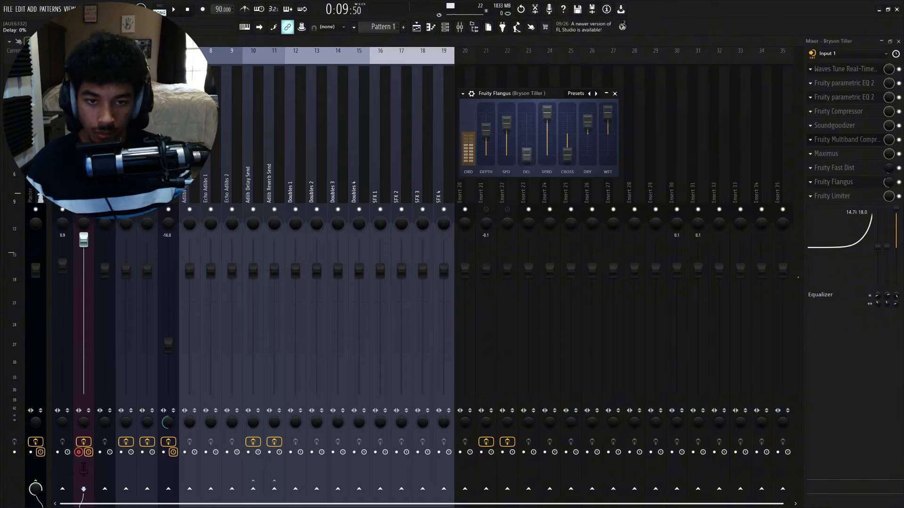
{"action": "left_click_drag", "start_coordinate": [555, 94], "coordinate": [565, 92]}
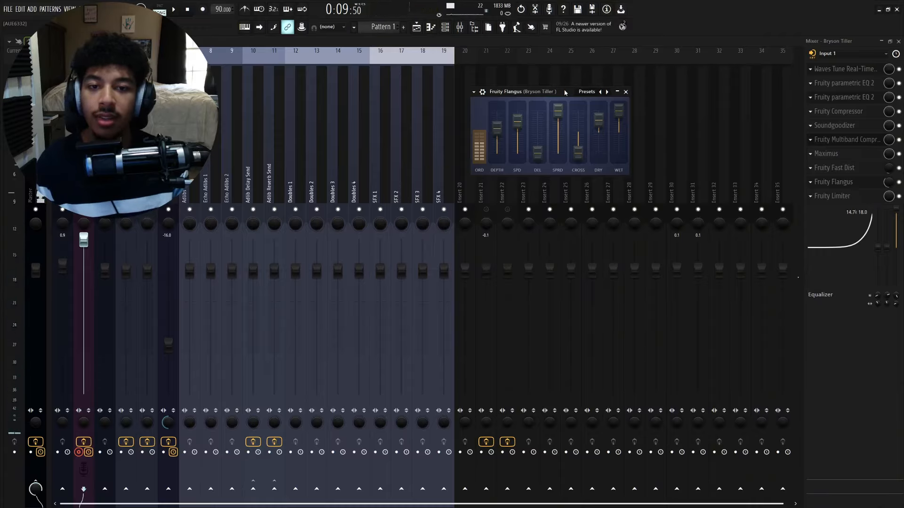
{"action": "mouse_move", "coordinate": [549, 94]}
{"action": "left_mouse_down"}
{"action": "mouse_move", "coordinate": [559, 95]}
{"action": "mouse_move", "coordinate": [532, 92]}
{"action": "left_mouse_up"}
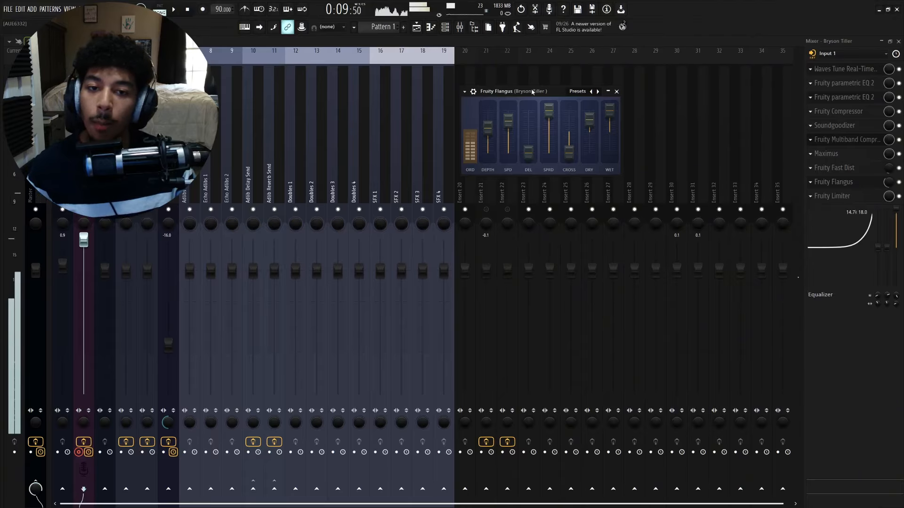
{"action": "left_click_drag", "start_coordinate": [473, 144], "coordinate": [473, 156]}
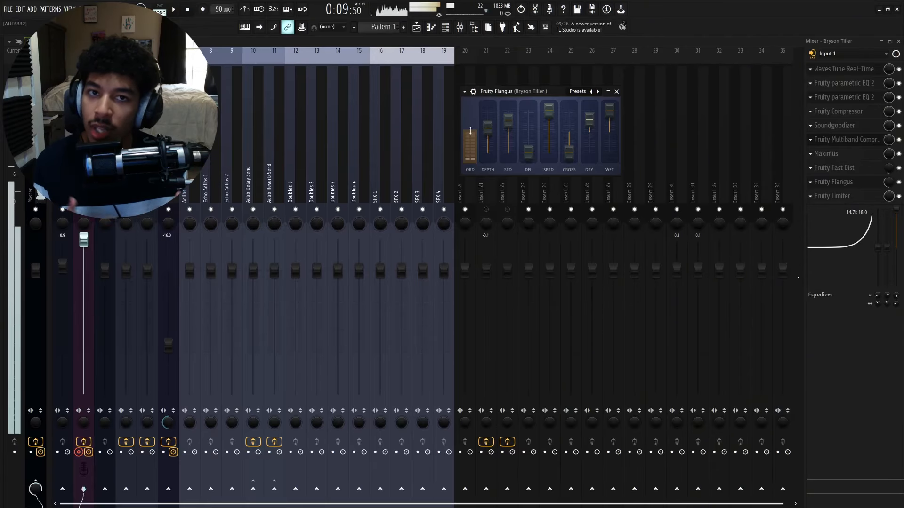
{"action": "left_click_drag", "start_coordinate": [470, 131], "coordinate": [470, 128]}
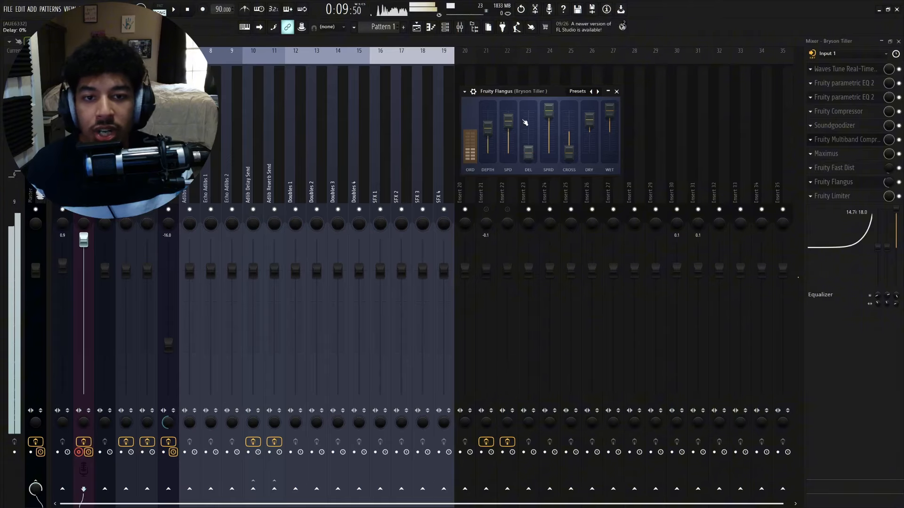
- Try raising the Flangus delay to 100% and set it back to 0%
{"action": "left_click_drag", "start_coordinate": [544, 92], "coordinate": [533, 91]}
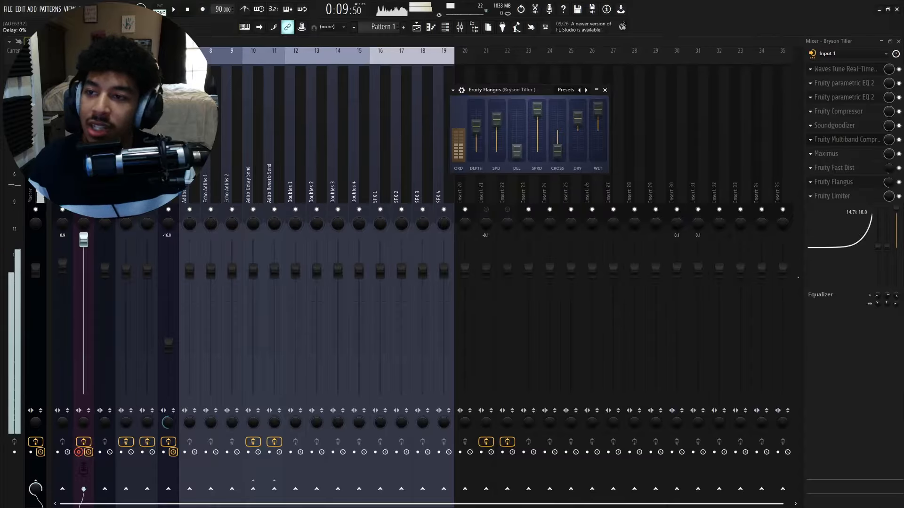
{"action": "left_click_drag", "start_coordinate": [516, 150], "coordinate": [523, 109]}
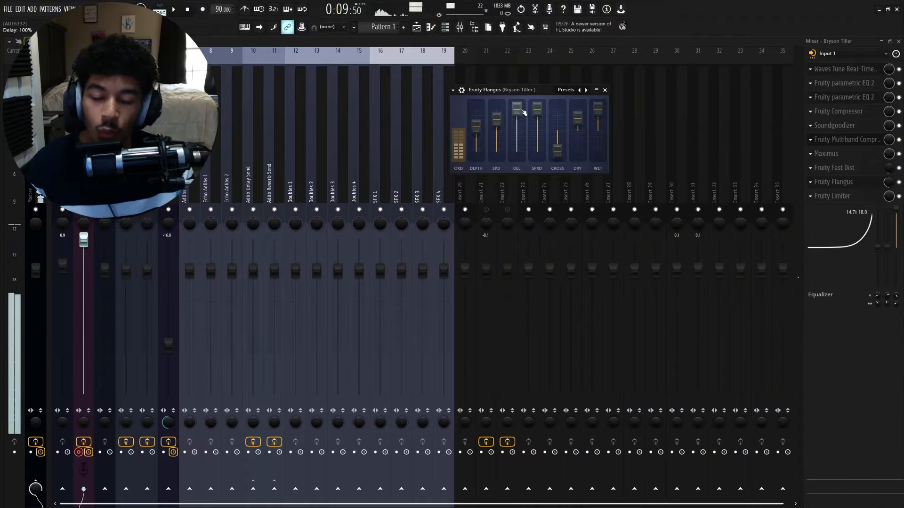
{"action": "left_click_drag", "start_coordinate": [524, 113], "coordinate": [521, 156]}
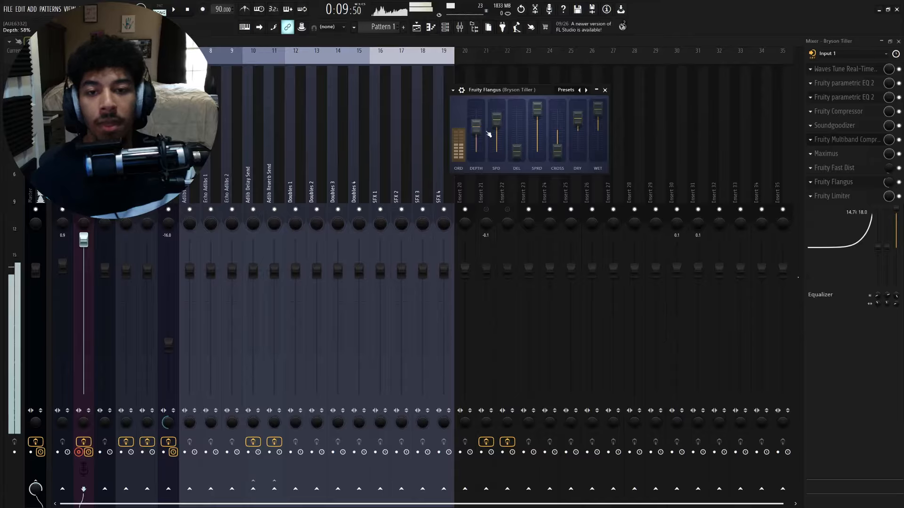
- Set the Flangus depth to about 77% and close the plugin
{"action": "left_click_drag", "start_coordinate": [476, 125], "coordinate": [476, 121]}
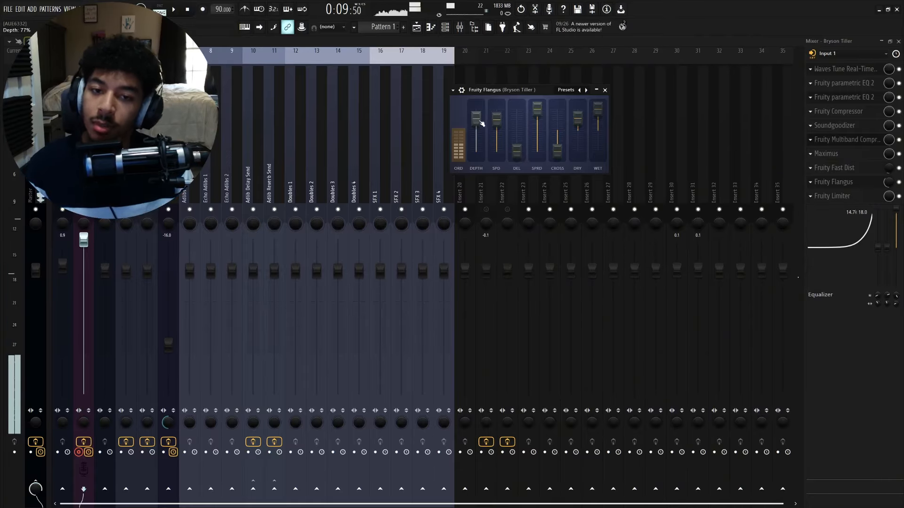
{"action": "left_click_drag", "start_coordinate": [479, 122], "coordinate": [477, 130]}
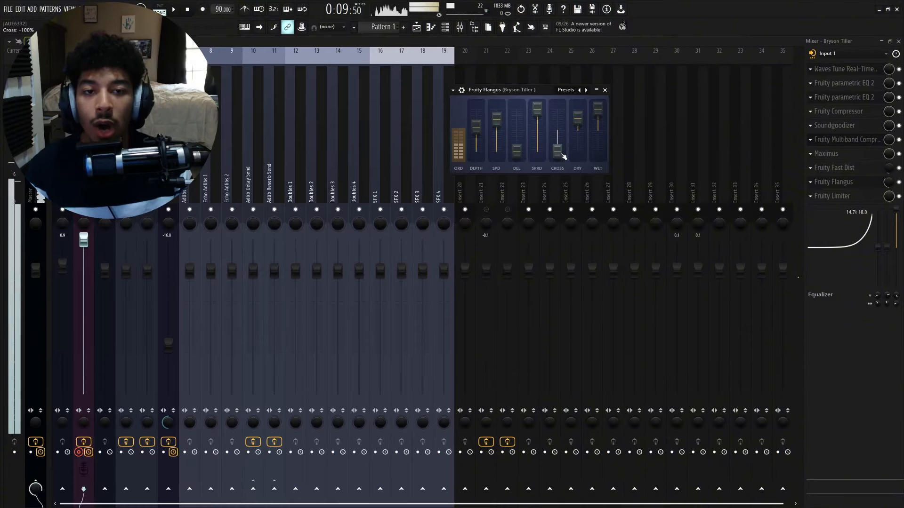
{"action": "left_click_drag", "start_coordinate": [534, 94], "coordinate": [560, 97]}
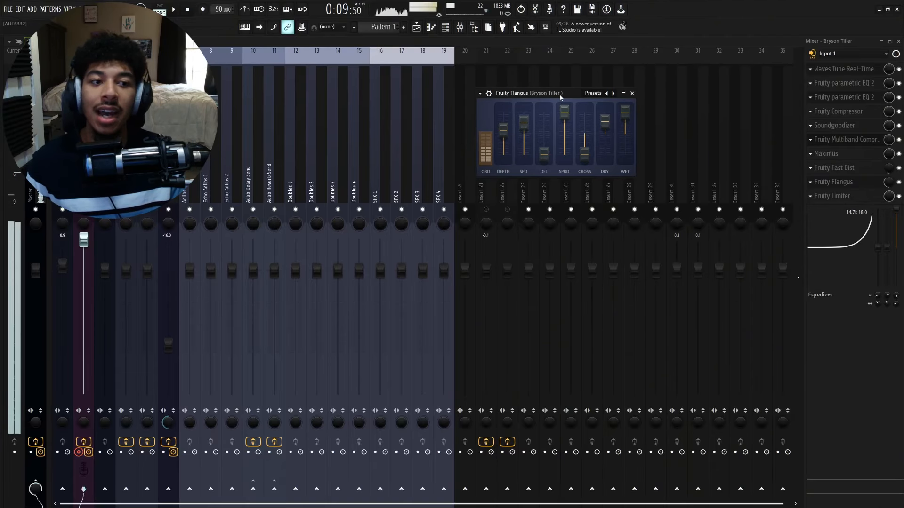
{"action": "left_click_drag", "start_coordinate": [560, 97], "coordinate": [548, 96]}
{"action": "left_click", "coordinate": [899, 182]}
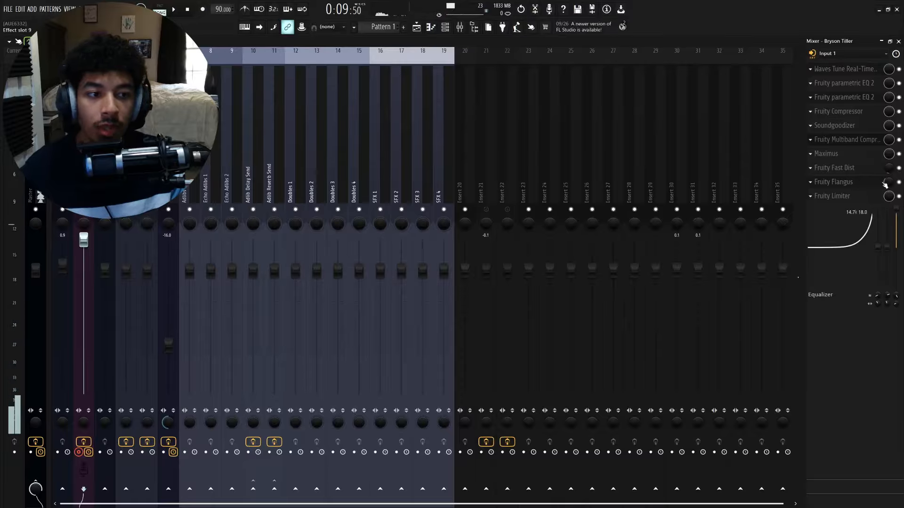
- Open Fruity Flangus and try raising its Cross setting, then bring it back down
{"action": "left_click", "coordinate": [847, 183]}
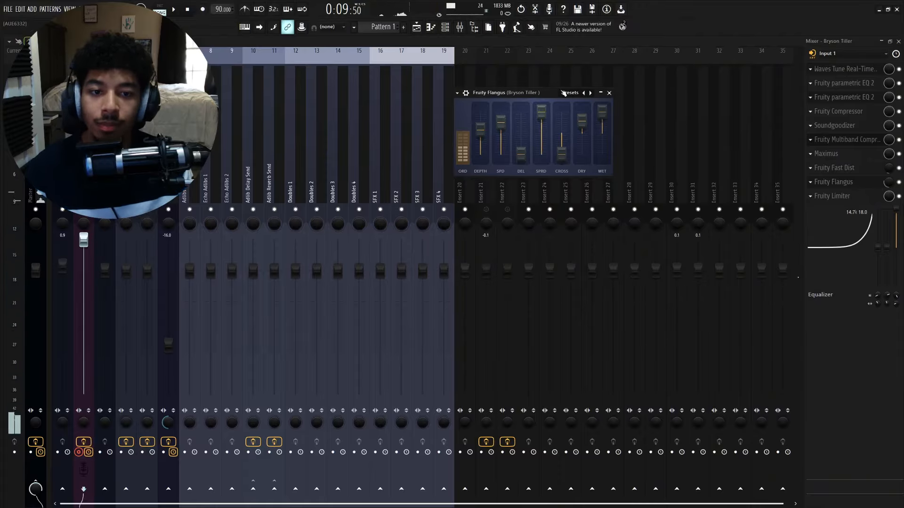
{"action": "left_click_drag", "start_coordinate": [561, 153], "coordinate": [562, 110]}
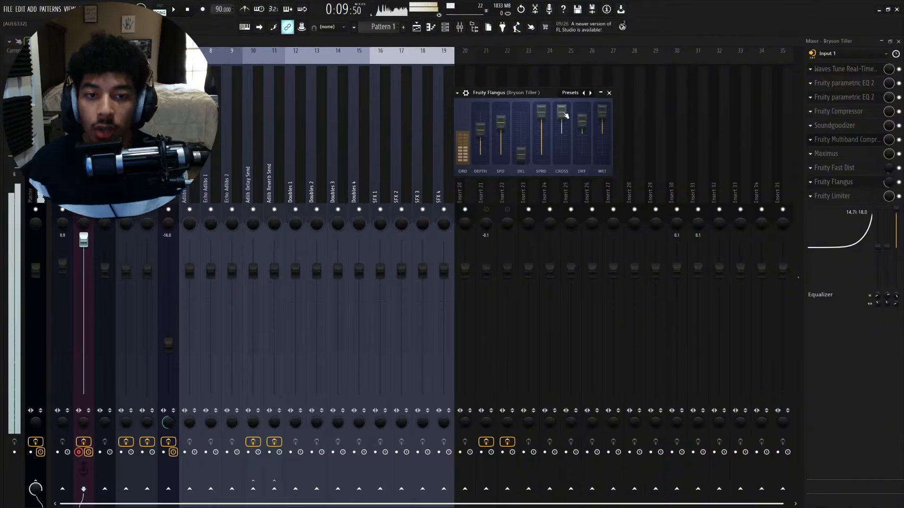
{"action": "left_click_drag", "start_coordinate": [565, 115], "coordinate": [562, 155]}
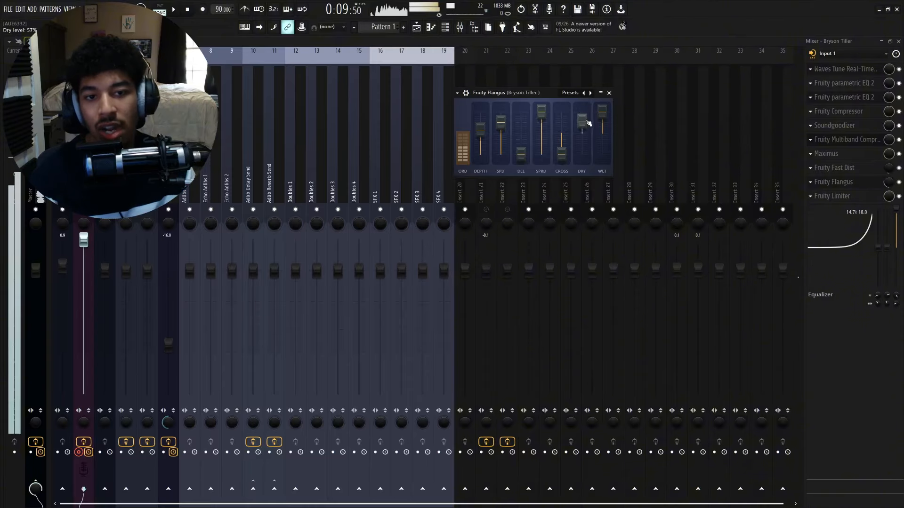
- Move the Flangus window, close it, then reopen and close it again to check its settings
{"action": "left_click_drag", "start_coordinate": [544, 91], "coordinate": [542, 89]}
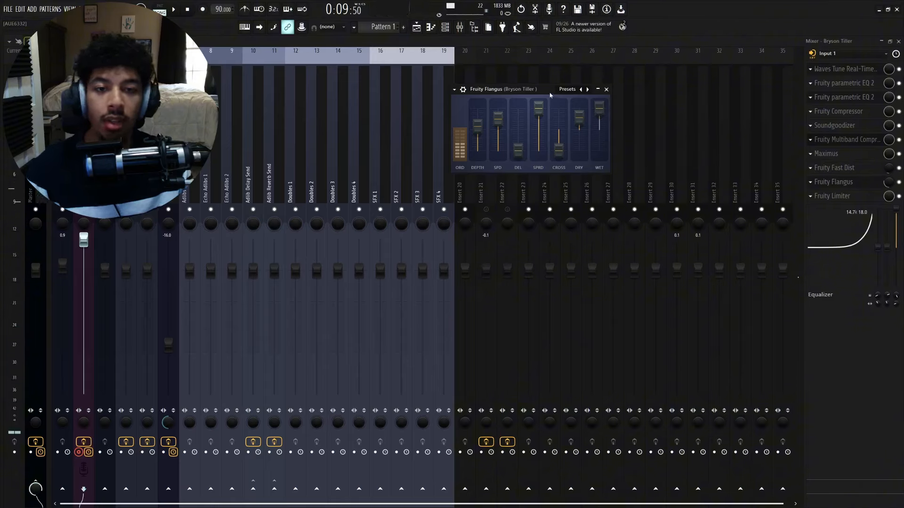
{"action": "left_click_drag", "start_coordinate": [548, 89], "coordinate": [541, 89]}
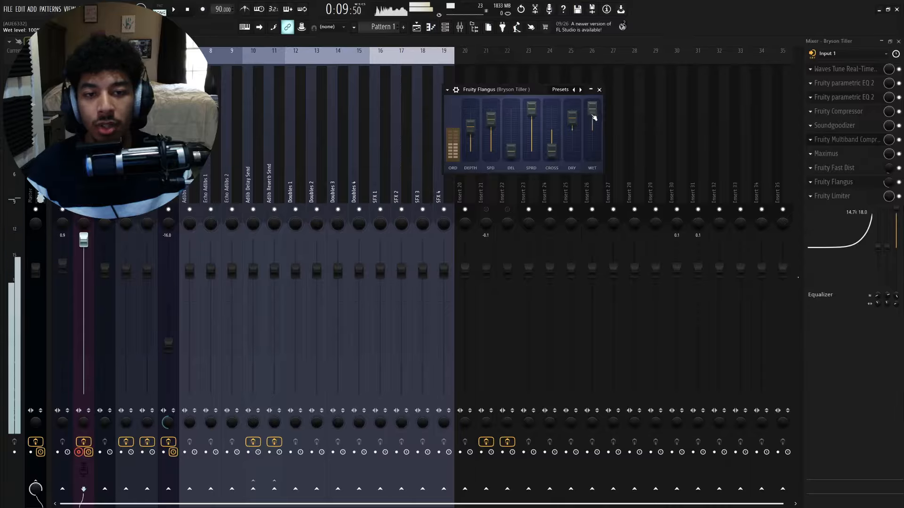
{"action": "left_click", "coordinate": [599, 90]}
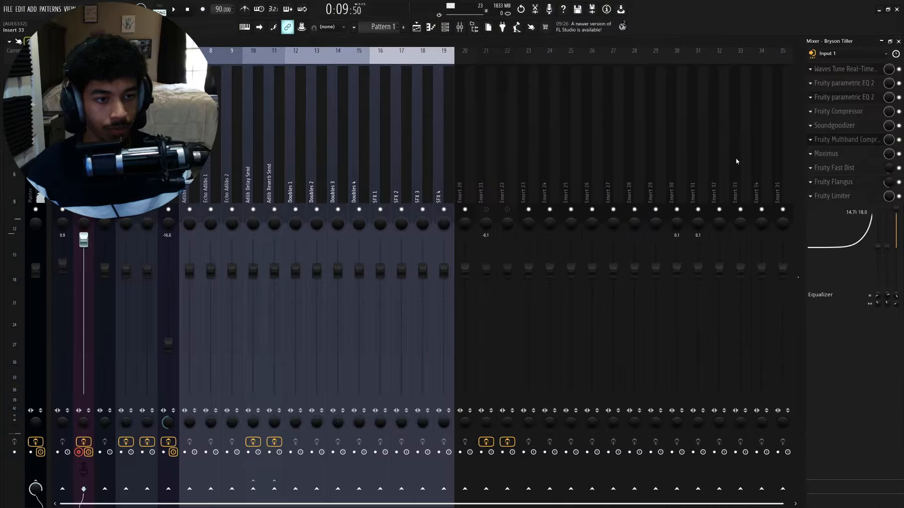
{"action": "left_click", "coordinate": [865, 183]}
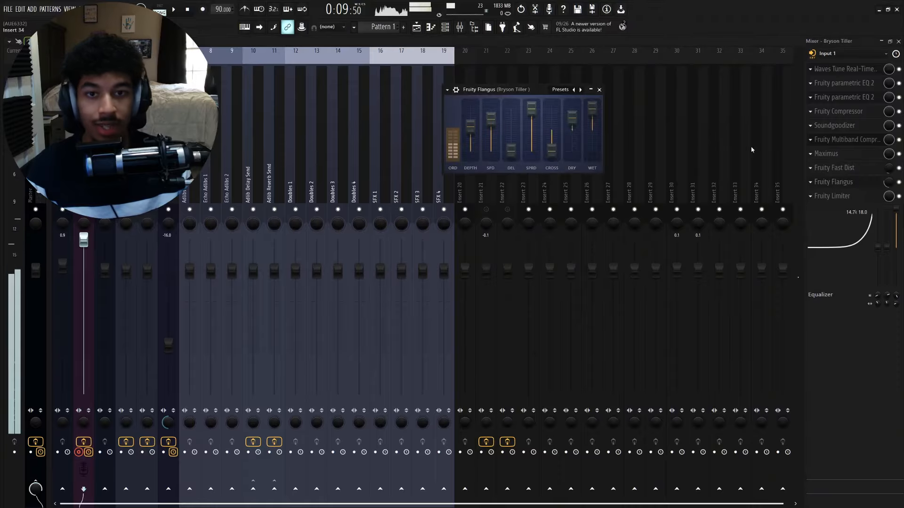
{"action": "left_click", "coordinate": [599, 90]}
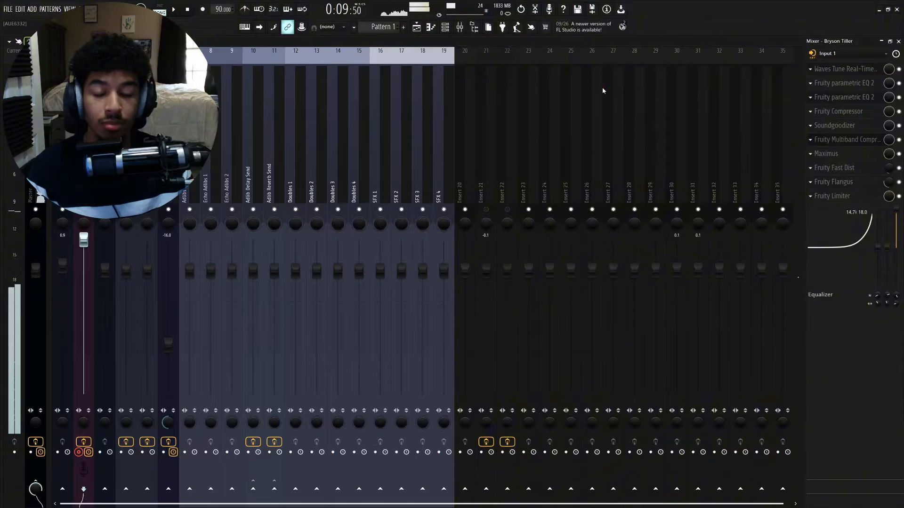
- Open Fruity Limiter, adjust its noise gate threshold, and check the Comp mode before returning to Limit
{"action": "left_click", "coordinate": [858, 197]}
{"action": "left_click_drag", "start_coordinate": [494, 91], "coordinate": [475, 88]}
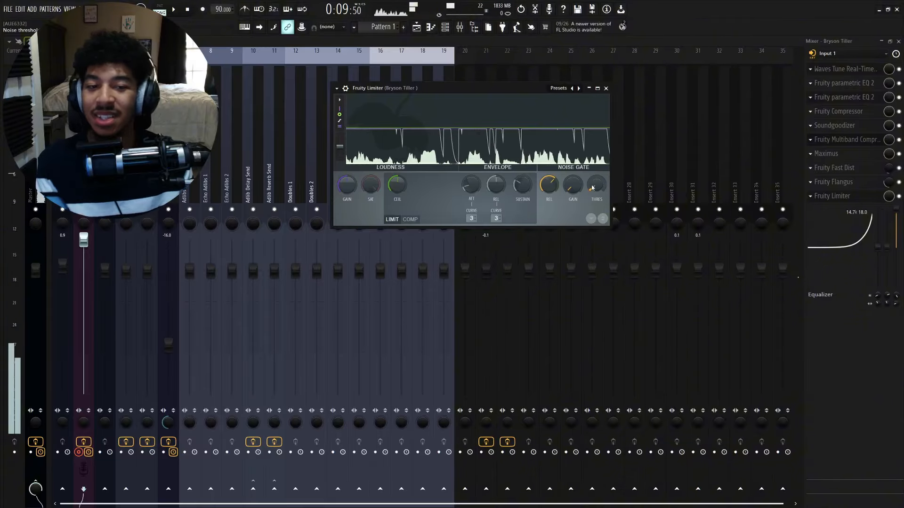
{"action": "left_click_drag", "start_coordinate": [530, 88], "coordinate": [523, 90]}
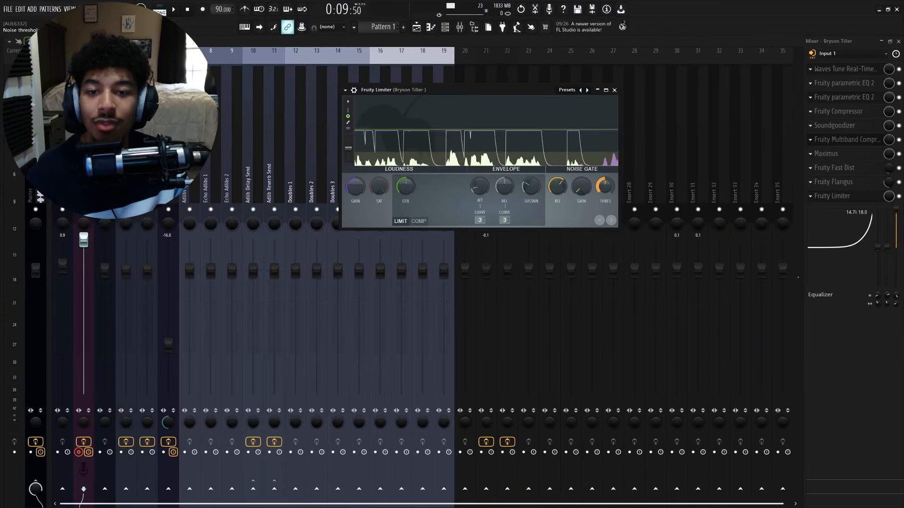
{"action": "left_click_drag", "start_coordinate": [605, 187], "coordinate": [604, 212]}
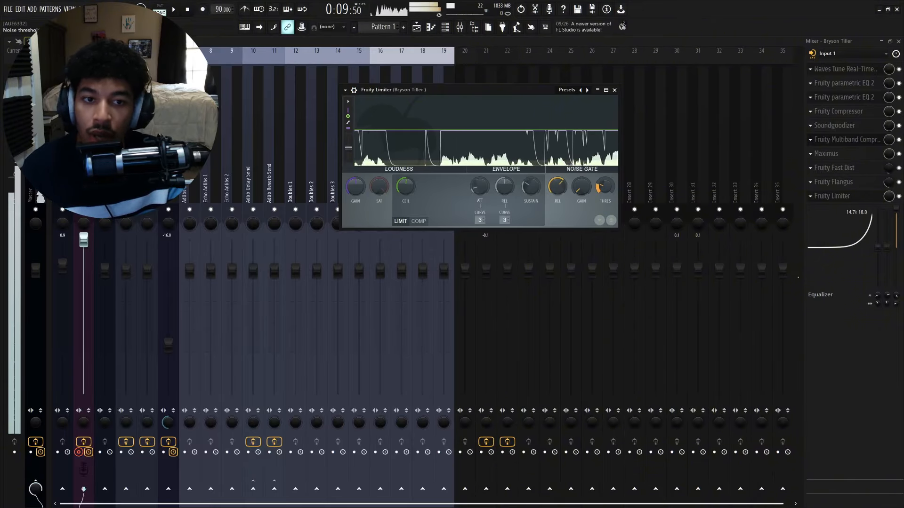
{"action": "left_click_drag", "start_coordinate": [605, 186], "coordinate": [605, 148]}
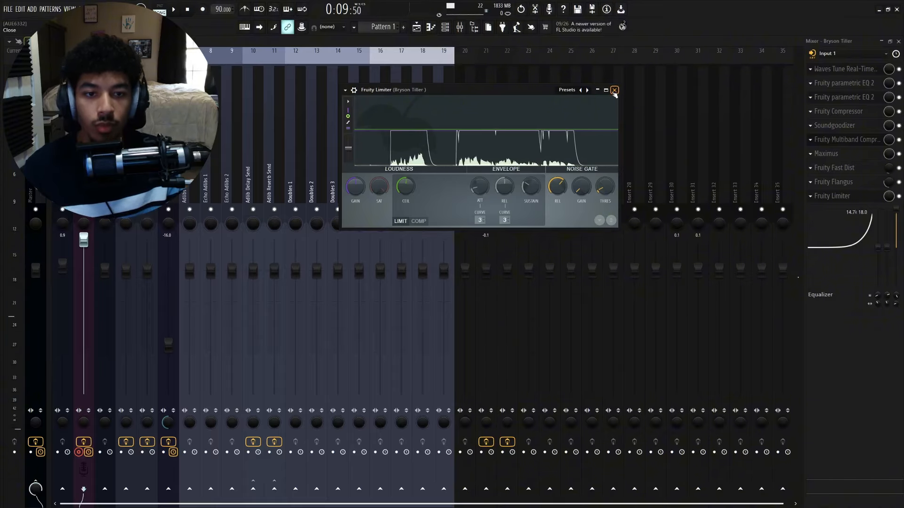
{"action": "left_click", "coordinate": [417, 220]}
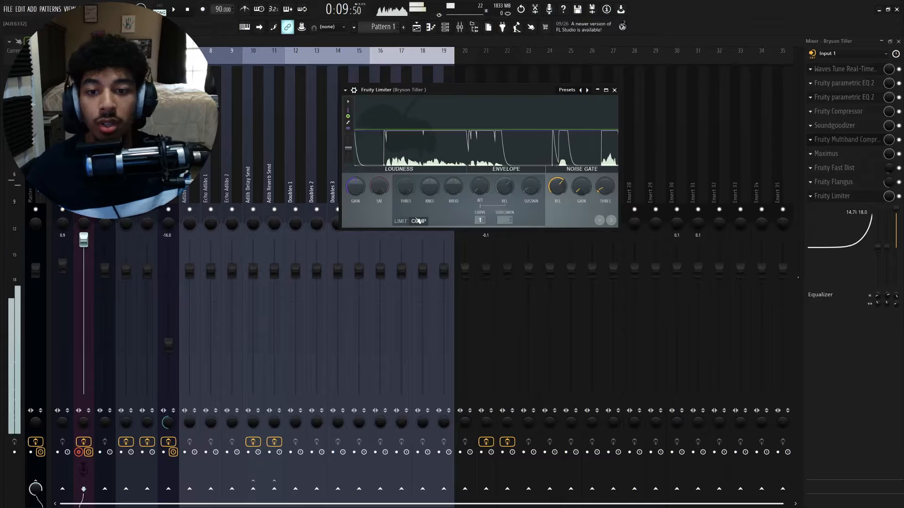
{"action": "left_click", "coordinate": [401, 221]}
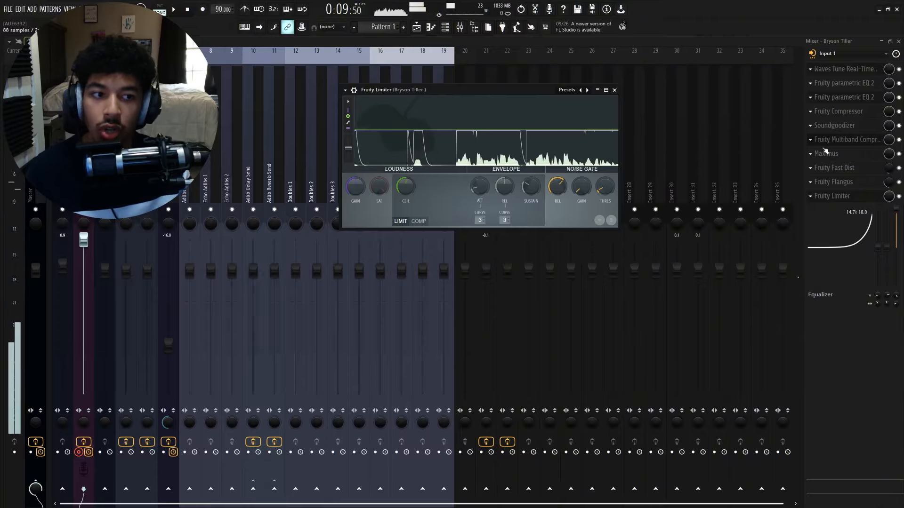
- Try moving Maximus above Soundgoodizer in the effect chain, close the Limiter, and move Maximus back
{"action": "left_click_drag", "start_coordinate": [827, 153], "coordinate": [845, 127]}
{"action": "left_click", "coordinate": [614, 90]}
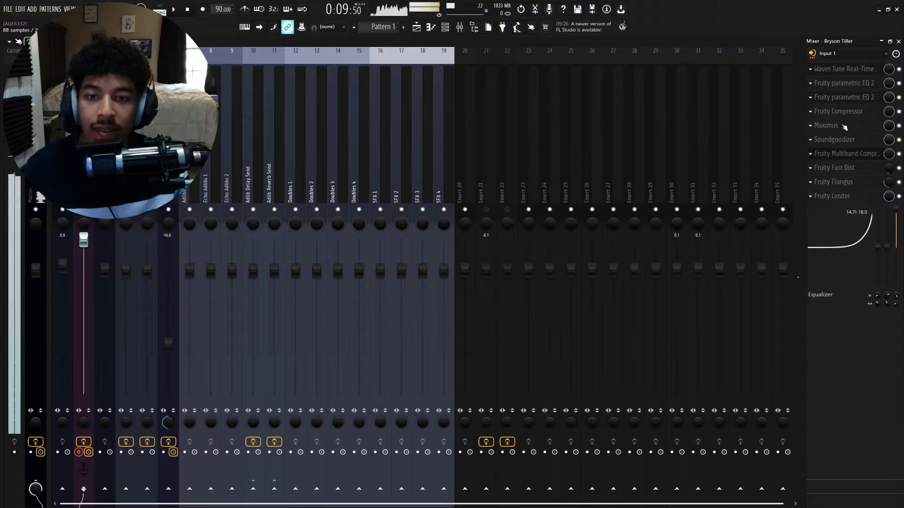
{"action": "left_click_drag", "start_coordinate": [844, 127], "coordinate": [844, 157]}
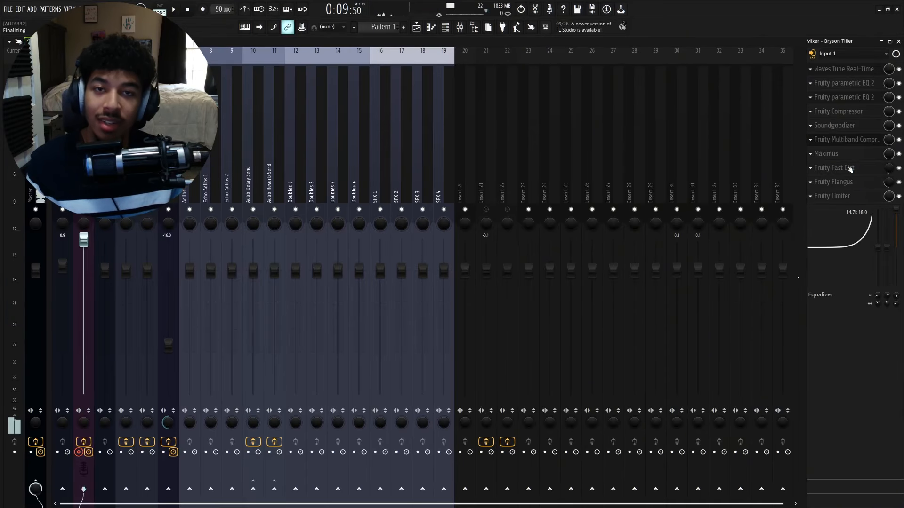
{"action": "mouse_move", "coordinate": [848, 153]}
{"action": "left_mouse_down"}
{"action": "mouse_move", "coordinate": [849, 141]}
{"action": "mouse_move", "coordinate": [850, 156]}
{"action": "left_mouse_up"}
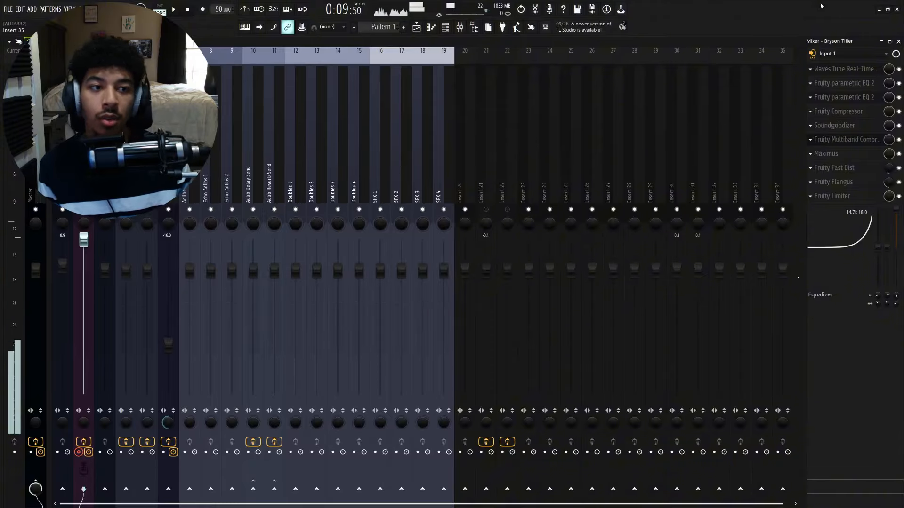
- Review the second parametric EQ and the Flangus settings while playing back the vocal
{"action": "left_click", "coordinate": [864, 83]}
{"action": "left_click", "coordinate": [866, 96]}
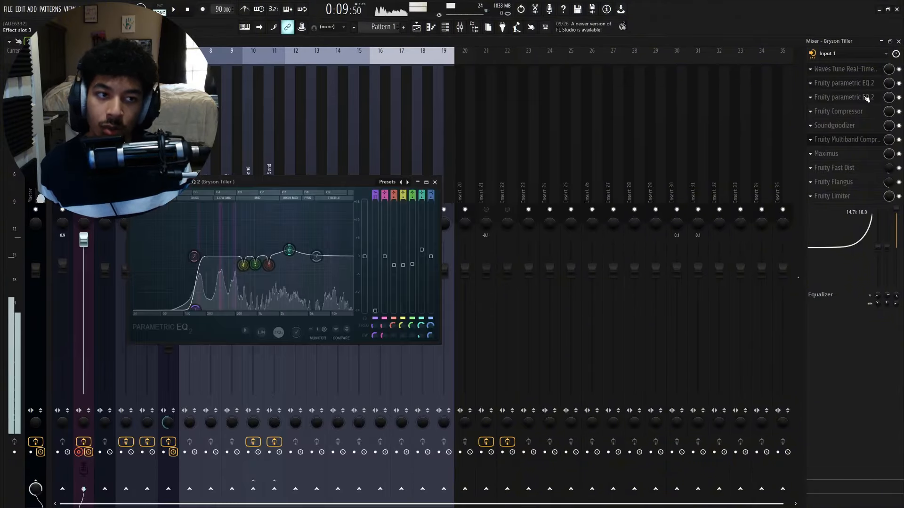
{"action": "left_click", "coordinate": [865, 98]}
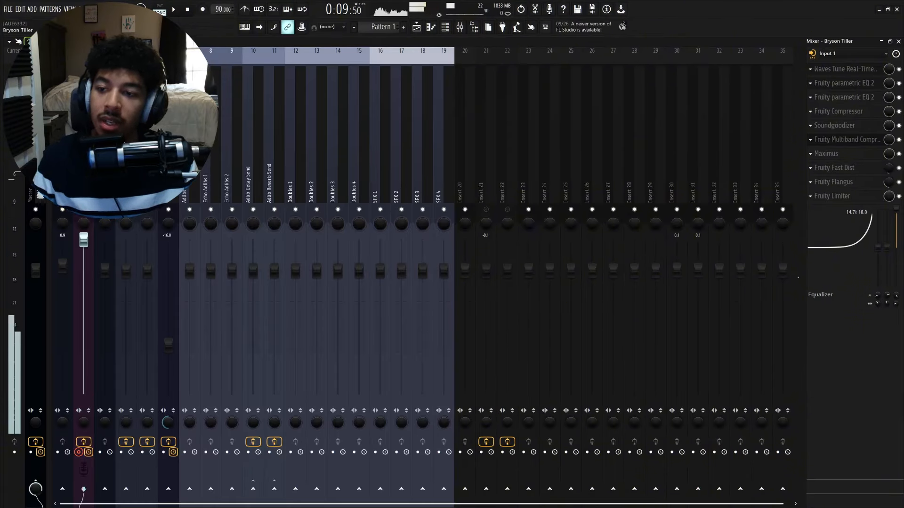
{"action": "key", "text": "space"}
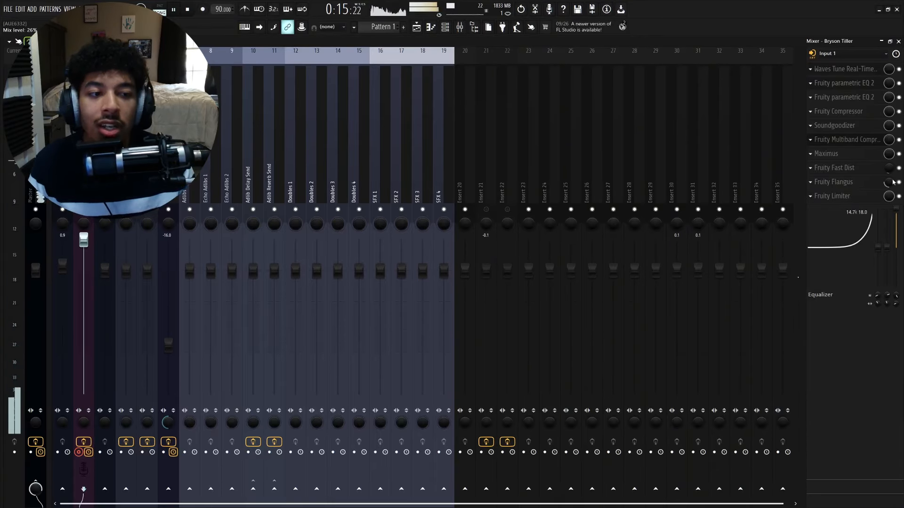
{"action": "left_click", "coordinate": [874, 182]}
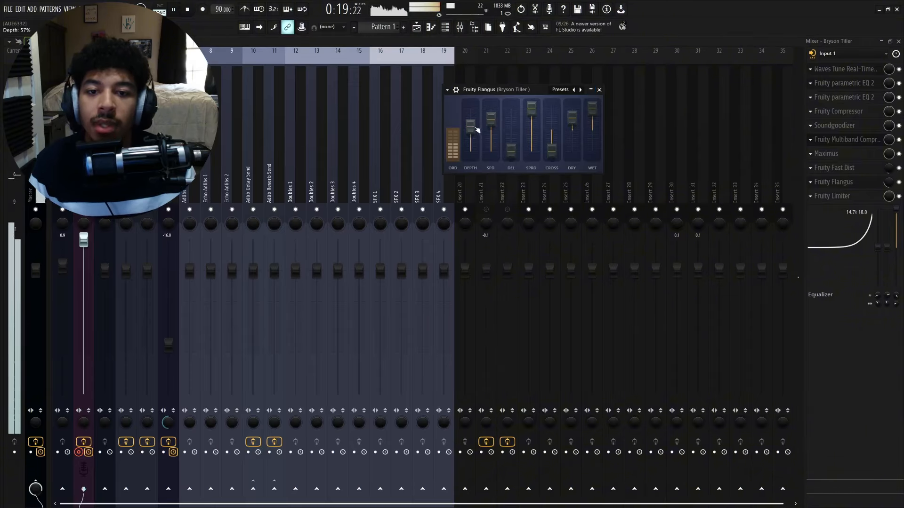
{"action": "left_click", "coordinate": [599, 89]}
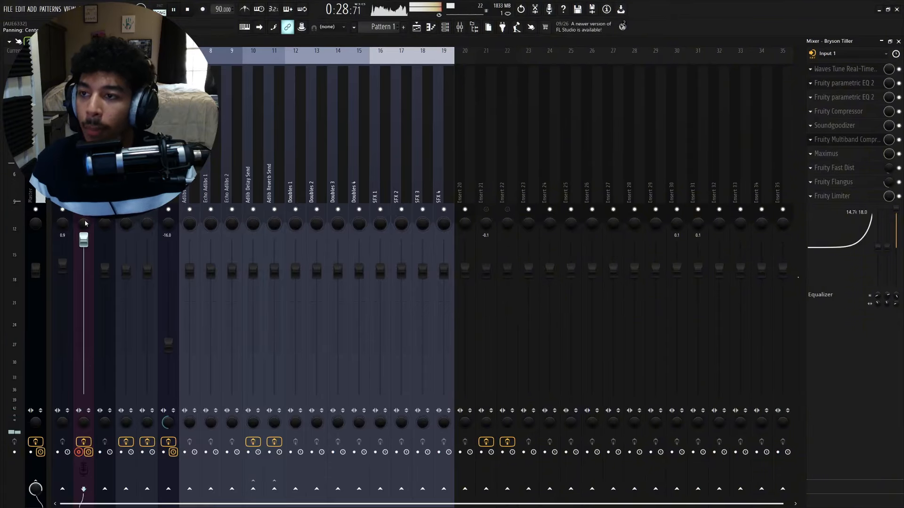
{"action": "key", "text": "space"}
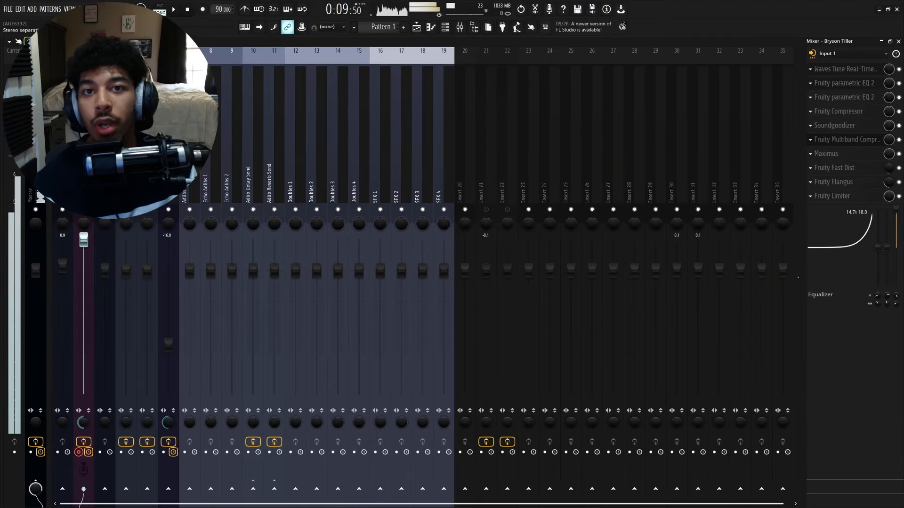
- Adjust the vocal track's stereo separation, then open each plugin from Maximus up to the parametric EQs to review it
{"action": "left_click_drag", "start_coordinate": [83, 422], "coordinate": [83, 400]}
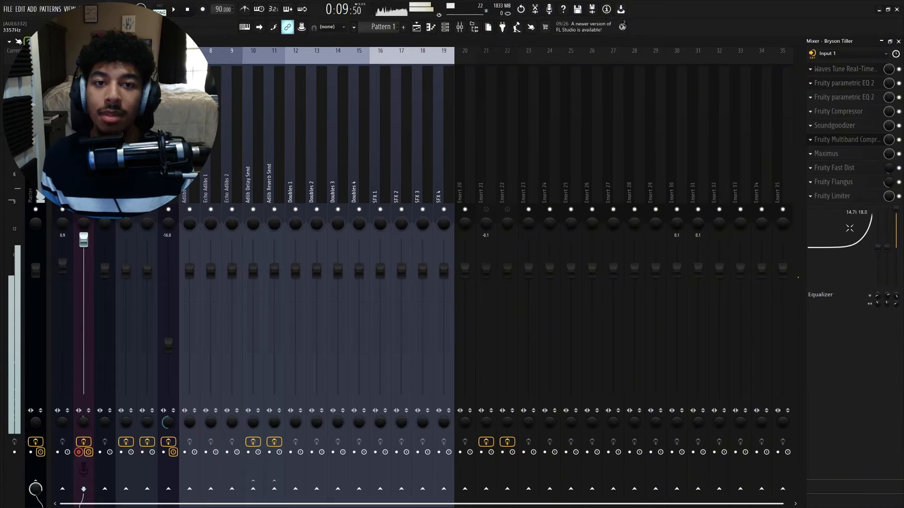
{"action": "left_click", "coordinate": [840, 154]}
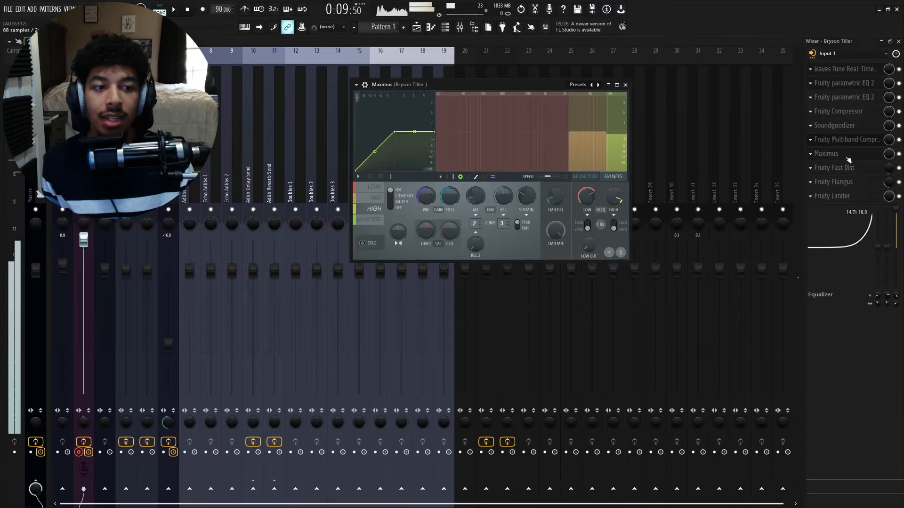
{"action": "left_click", "coordinate": [839, 155]}
{"action": "left_click", "coordinate": [843, 139]}
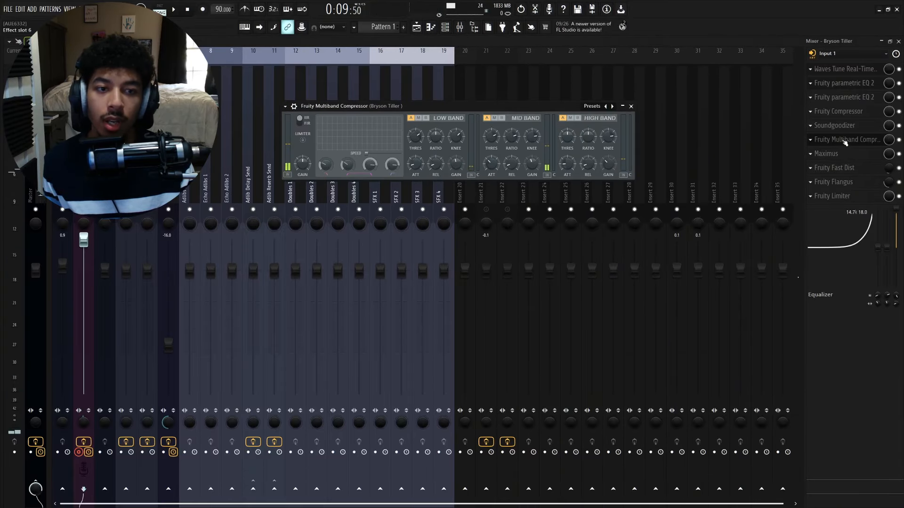
{"action": "left_click", "coordinate": [840, 126]}
{"action": "left_click", "coordinate": [846, 113]}
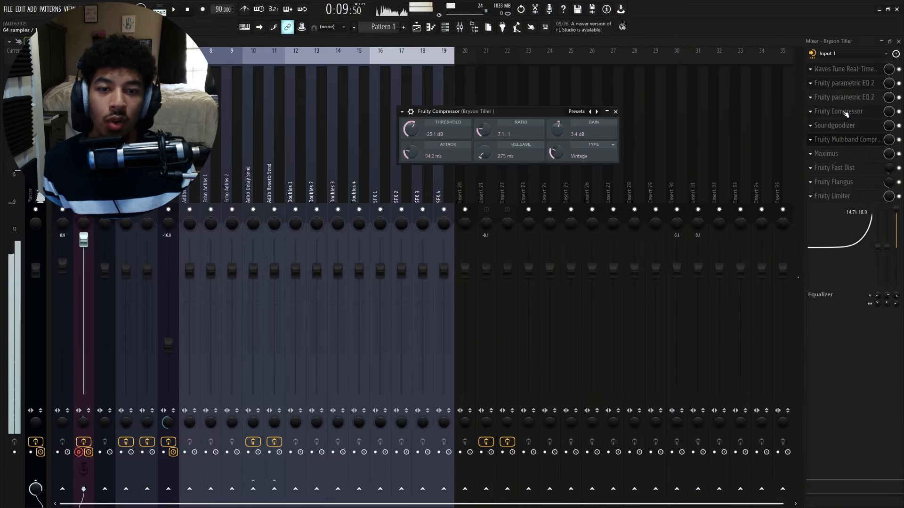
{"action": "left_click", "coordinate": [844, 96]}
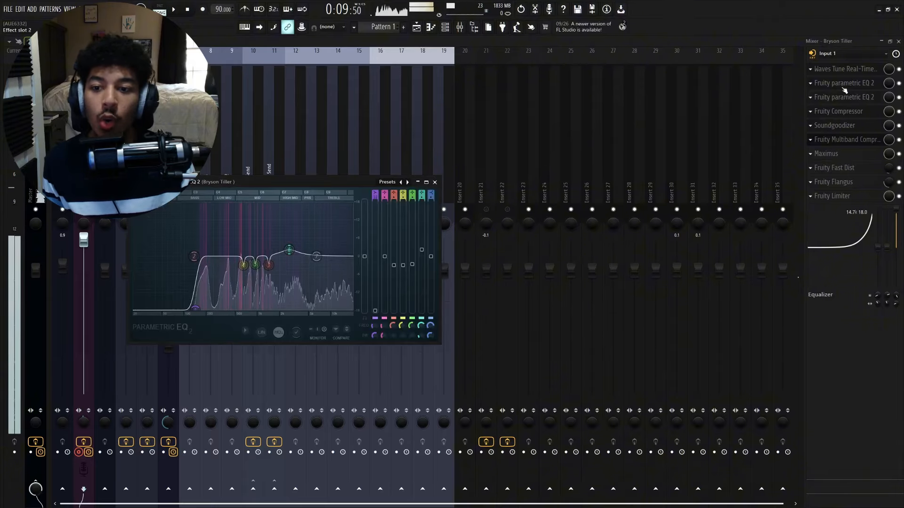
{"action": "left_click", "coordinate": [845, 94]}
{"action": "left_click", "coordinate": [852, 85]}
{"action": "left_click", "coordinate": [857, 96]}
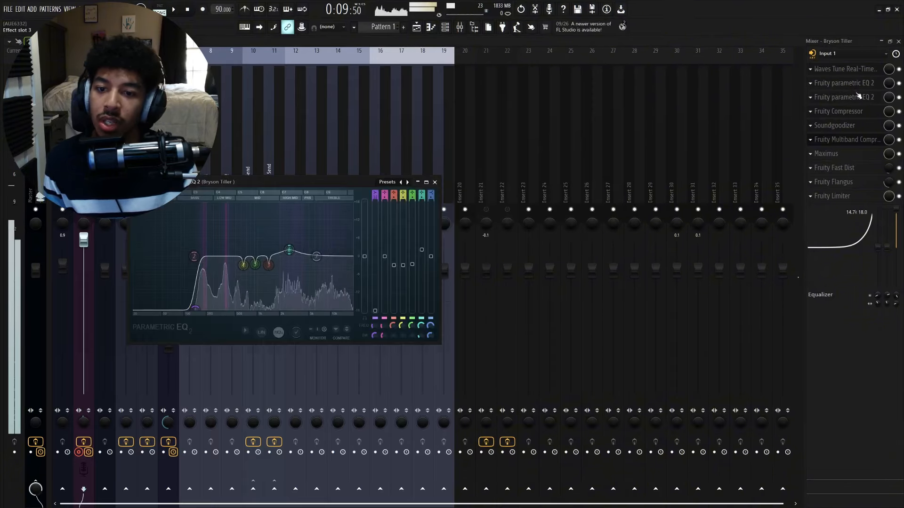
{"action": "left_click", "coordinate": [858, 95]}
{"action": "left_click", "coordinate": [857, 88]}
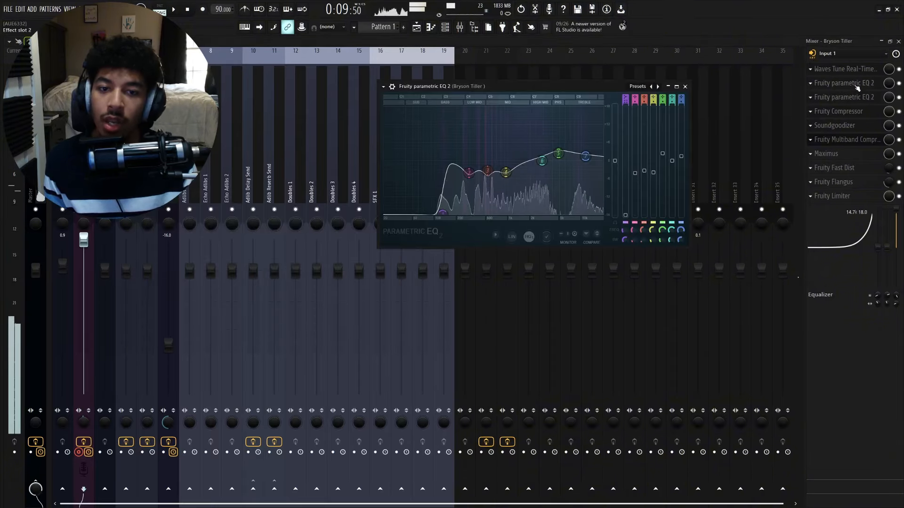
{"action": "left_click", "coordinate": [685, 87]}
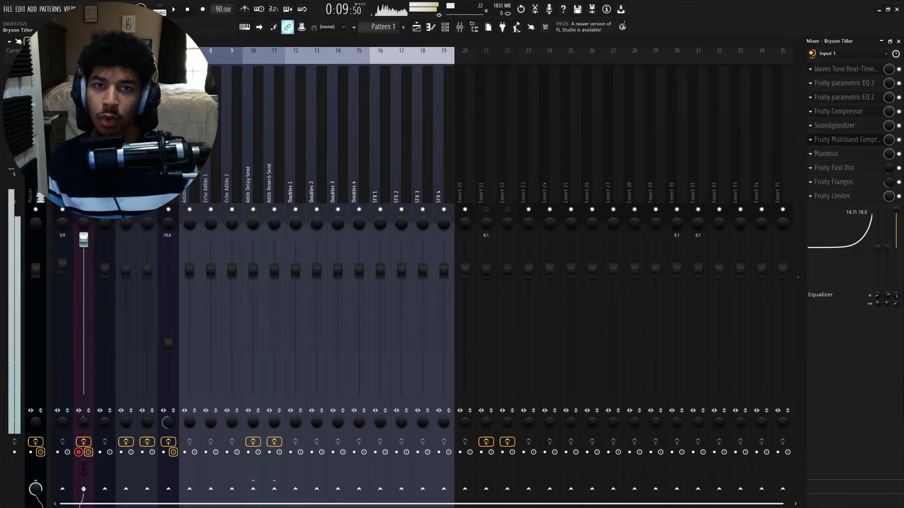
{"action": "left_click", "coordinate": [862, 112]}
{"action": "left_click", "coordinate": [616, 111]}
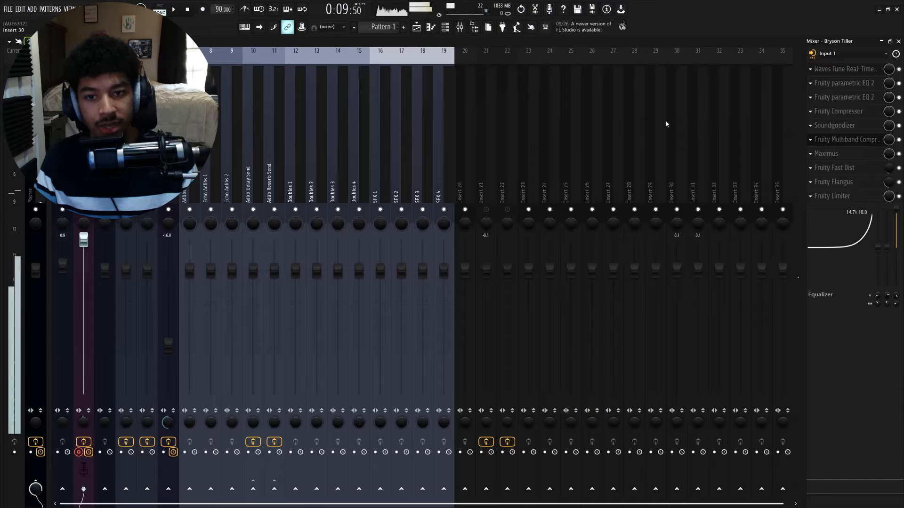
- Inspect the reverb on insert 21 and the delay on insert 22, briefly opening the effect menu on insert 20 without adding anything
{"action": "left_click", "coordinate": [486, 156]}
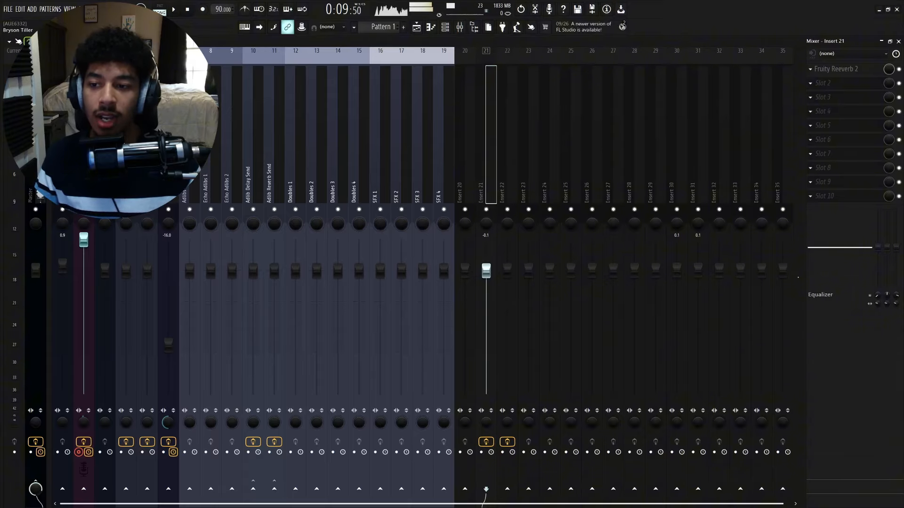
{"action": "left_click", "coordinate": [84, 178]}
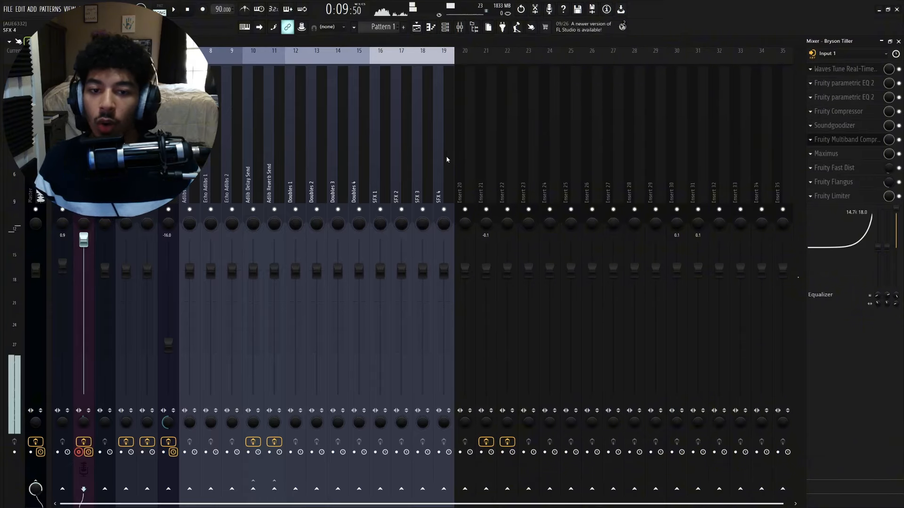
{"action": "left_click", "coordinate": [467, 155]}
{"action": "left_click", "coordinate": [829, 69]}
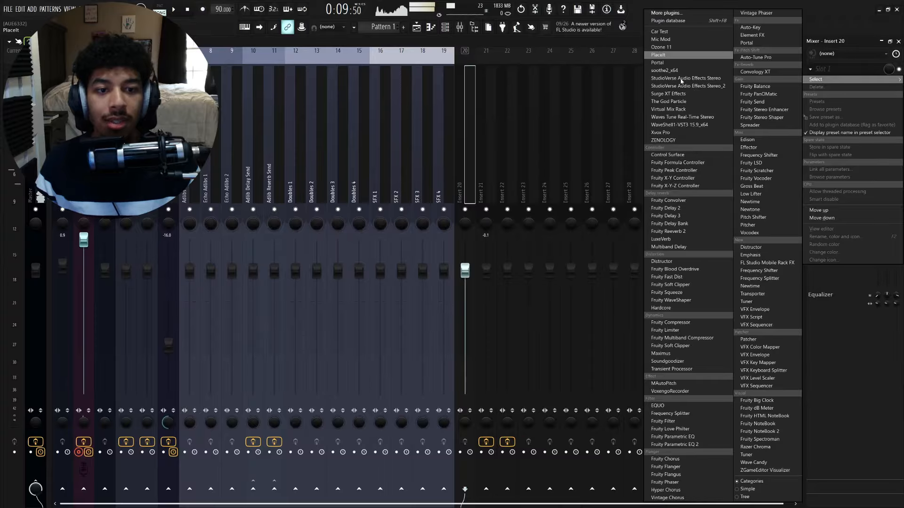
{"action": "left_click", "coordinate": [467, 159]}
{"action": "left_click", "coordinate": [479, 156]}
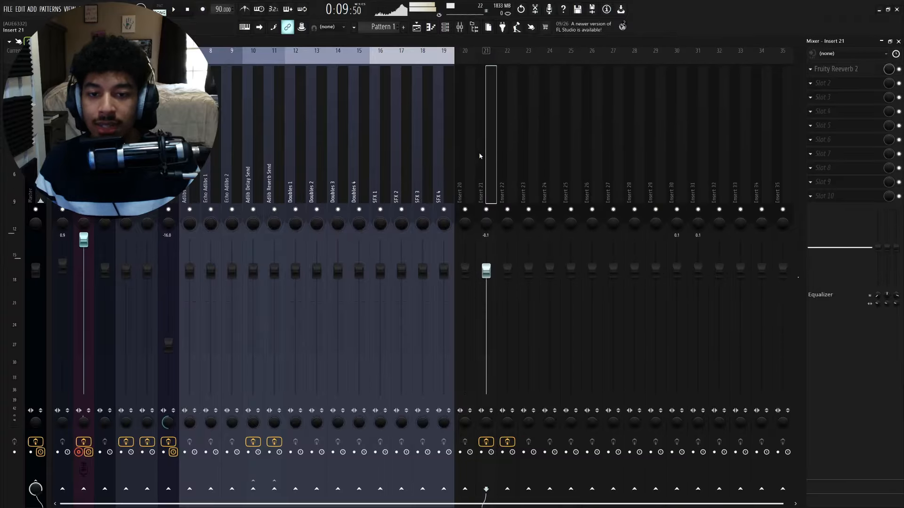
{"action": "left_click", "coordinate": [502, 157]}
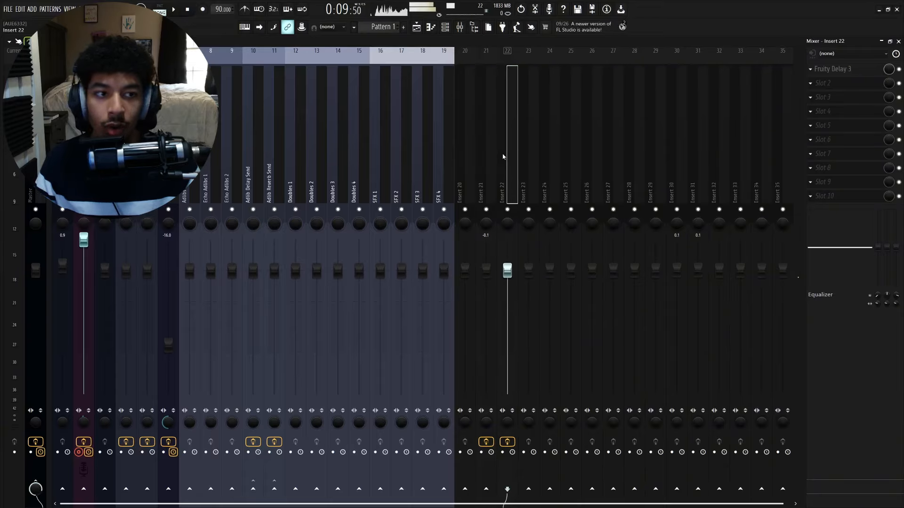
- Route sends from the vocal track to the reverb insert 21 and the delay insert 22
{"action": "left_click", "coordinate": [83, 155]}
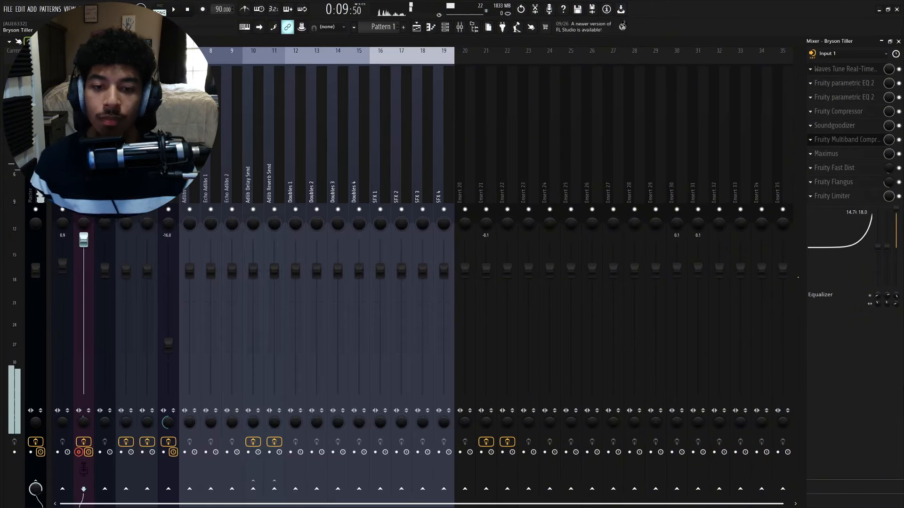
{"action": "left_click", "coordinate": [484, 490]}
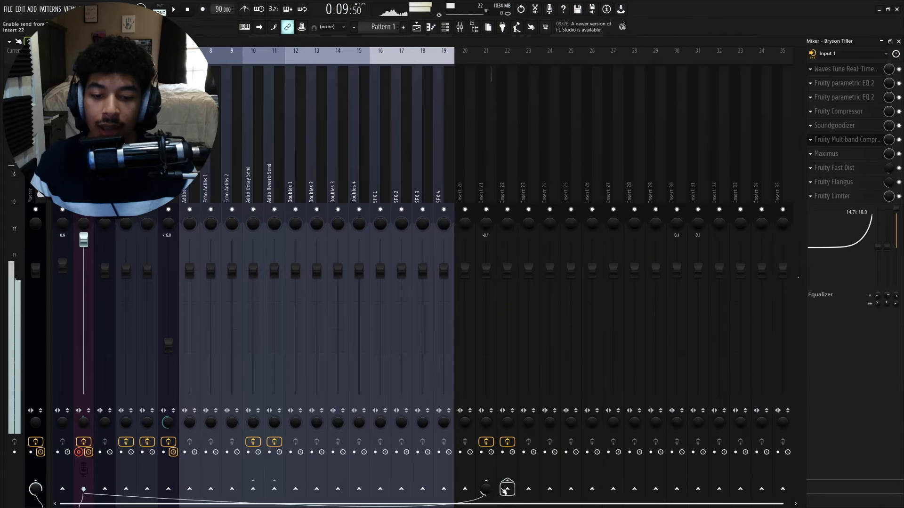
{"action": "left_click", "coordinate": [507, 489]}
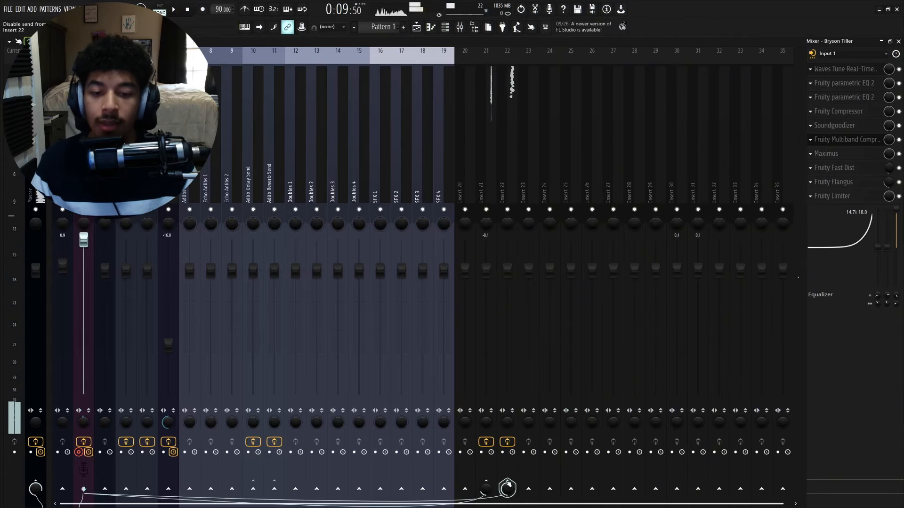
{"action": "left_click", "coordinate": [506, 489]}
{"action": "left_click", "coordinate": [485, 489]}
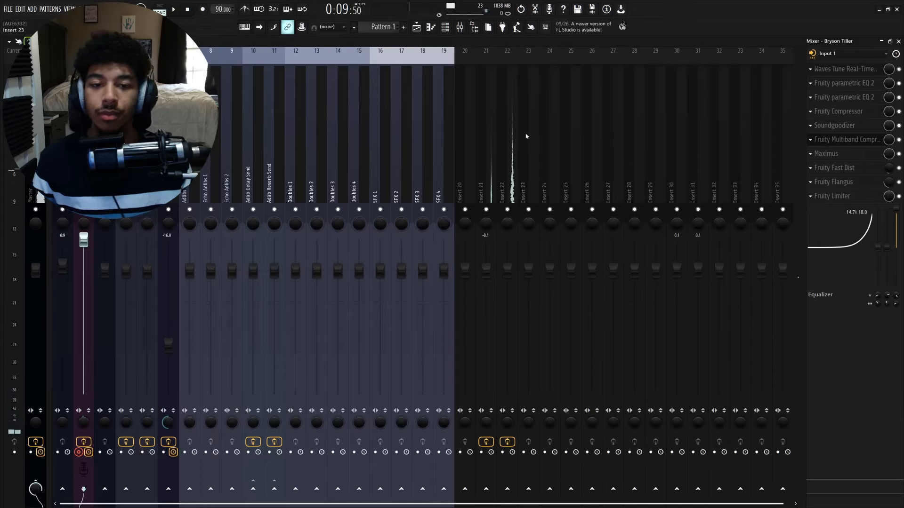
- Open Fruity Reeverb 2 on insert 21 and Fruity Delay 3 on insert 22 to review them
{"action": "left_click", "coordinate": [487, 272]}
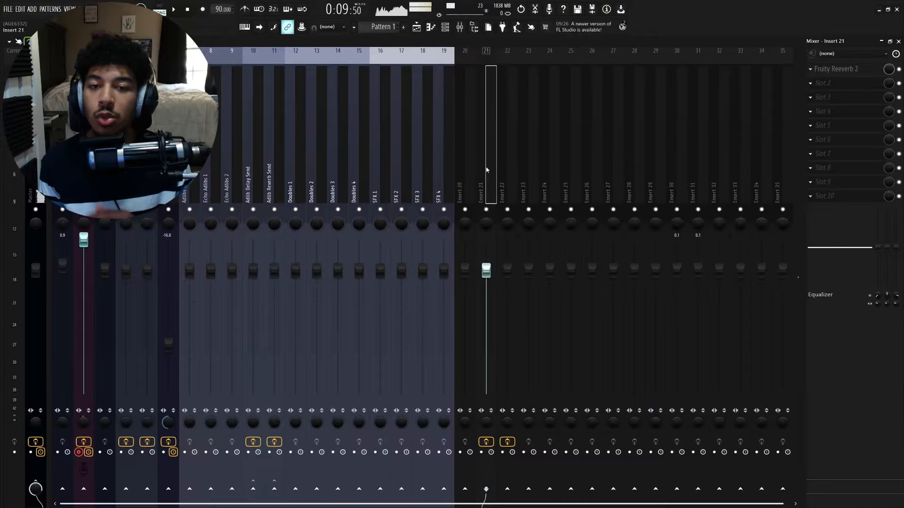
{"action": "left_click", "coordinate": [860, 70]}
{"action": "left_click_drag", "start_coordinate": [348, 113], "coordinate": [478, 112]}
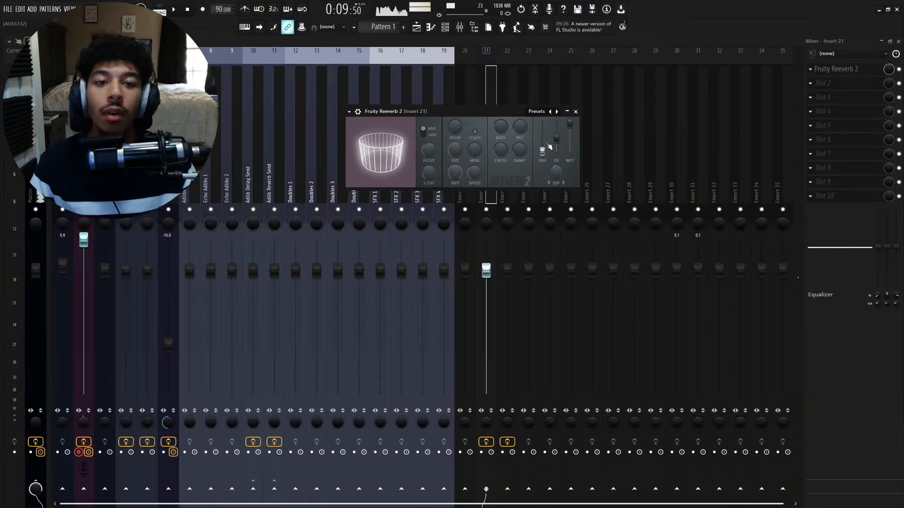
{"action": "left_click", "coordinate": [575, 112]}
{"action": "left_click", "coordinate": [513, 148]}
{"action": "left_click", "coordinate": [852, 69]}
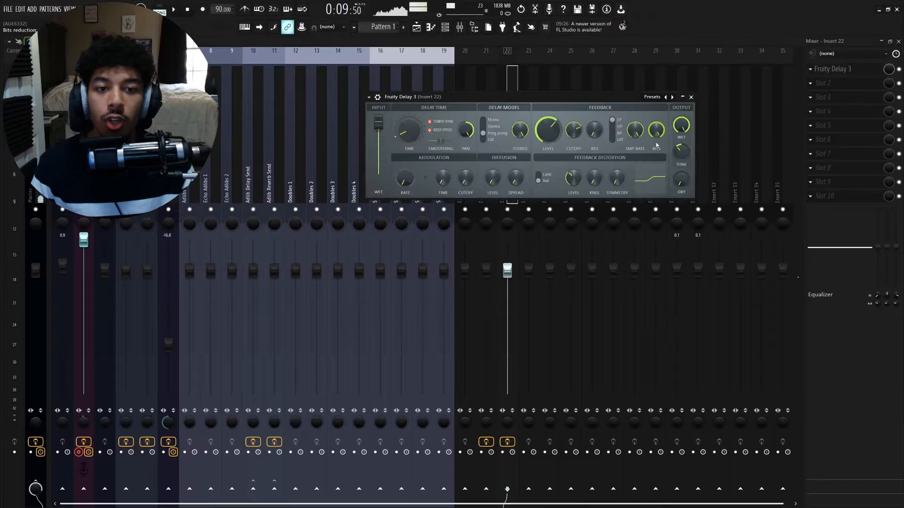
{"action": "left_click", "coordinate": [691, 97]}
- Reopen Fruity Reeverb 2 on insert 21 and check the vocal track's send to it
{"action": "left_click", "coordinate": [490, 135]}
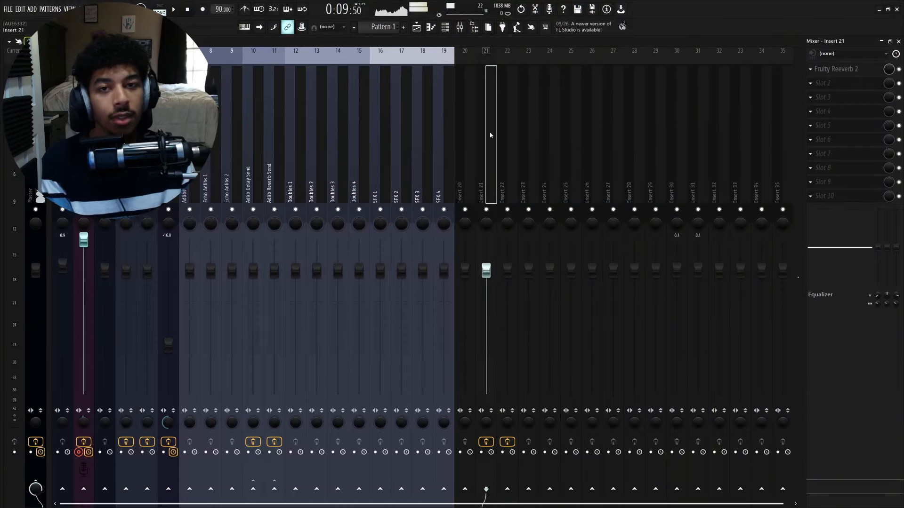
{"action": "left_click", "coordinate": [852, 70]}
{"action": "left_click_drag", "start_coordinate": [489, 111], "coordinate": [509, 110]}
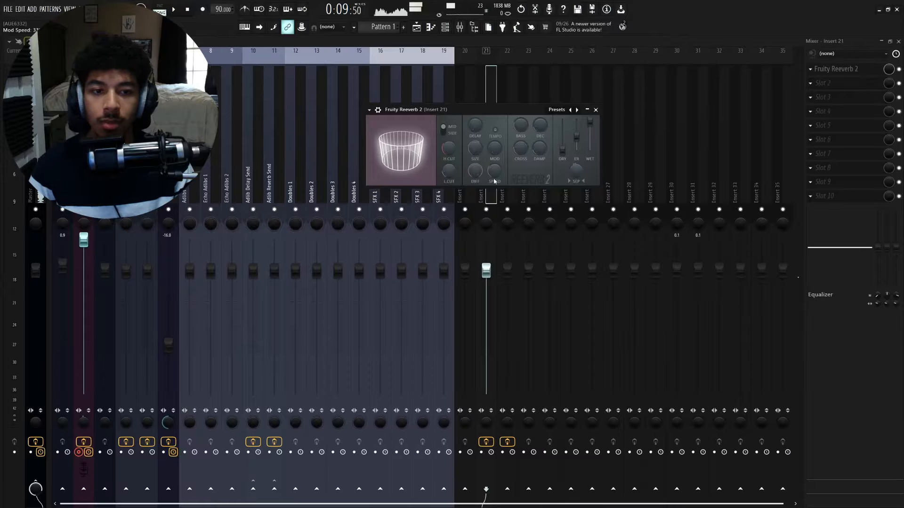
{"action": "left_click", "coordinate": [62, 169]}
{"action": "left_click", "coordinate": [84, 169]}
{"action": "left_click", "coordinate": [486, 489]}
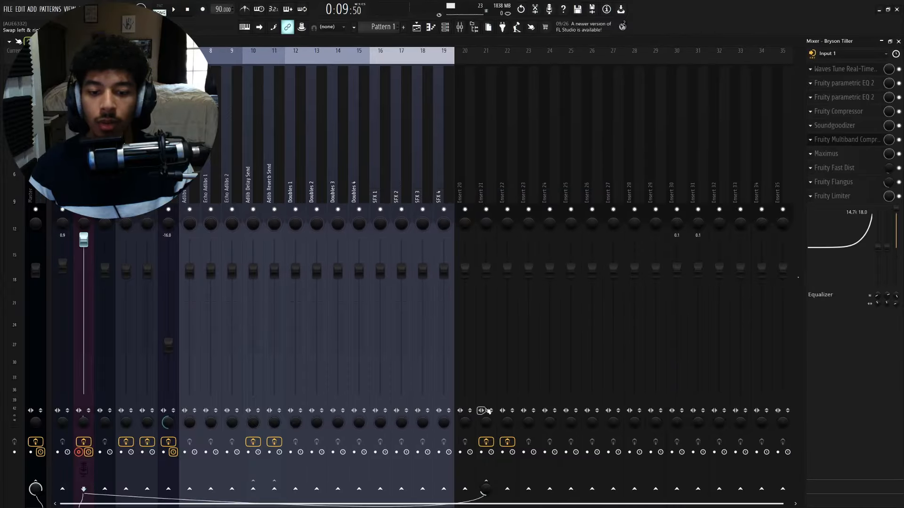
{"action": "left_click", "coordinate": [491, 155]}
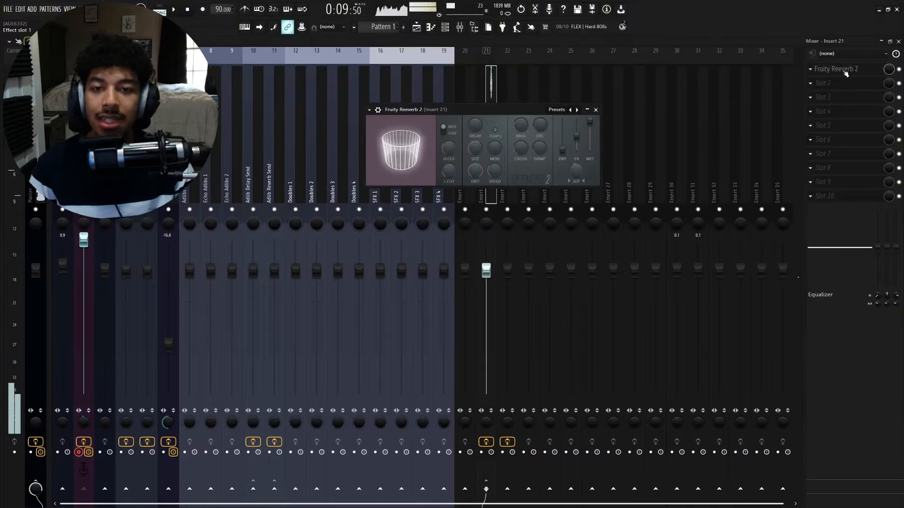
- Adjust Fruity Reeverb 2's high cut, low cut, decay time and crossover while listening to the vocal
{"action": "left_click_drag", "start_coordinate": [502, 114], "coordinate": [525, 117]}
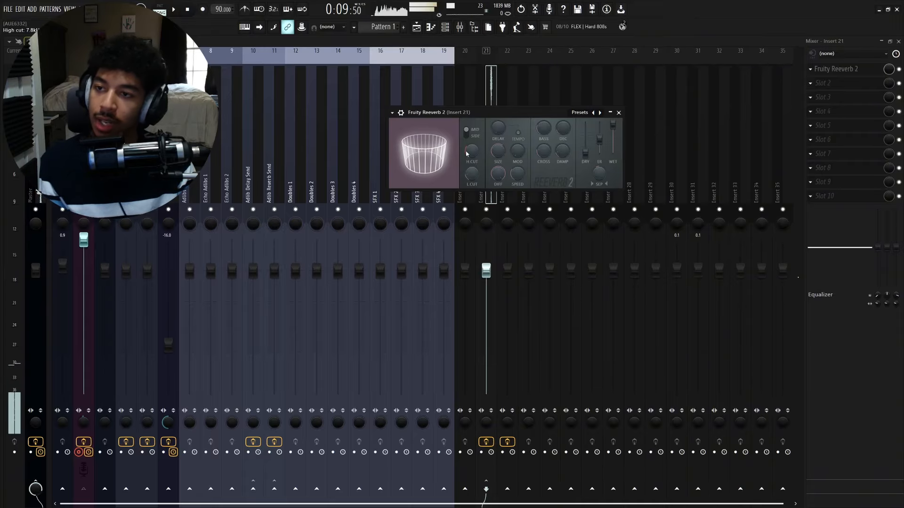
{"action": "left_click_drag", "start_coordinate": [471, 179], "coordinate": [472, 197]}
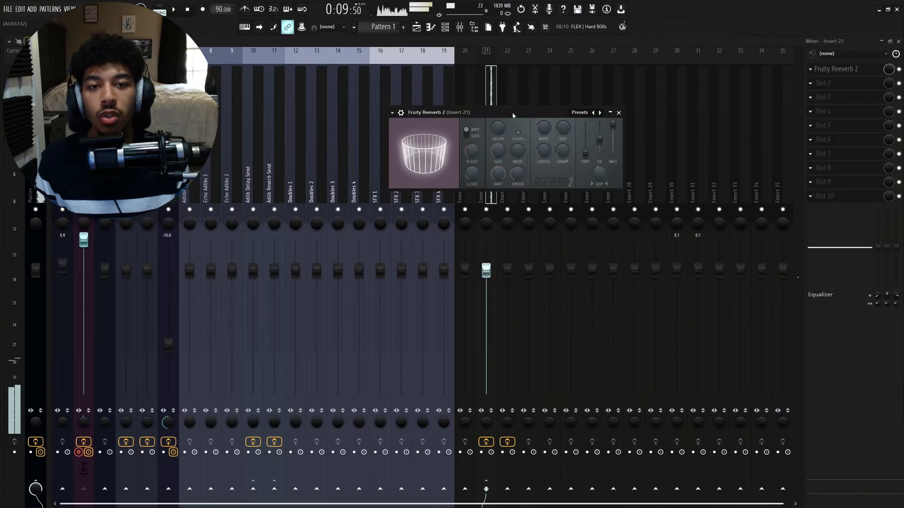
{"action": "left_click_drag", "start_coordinate": [540, 111], "coordinate": [575, 110]}
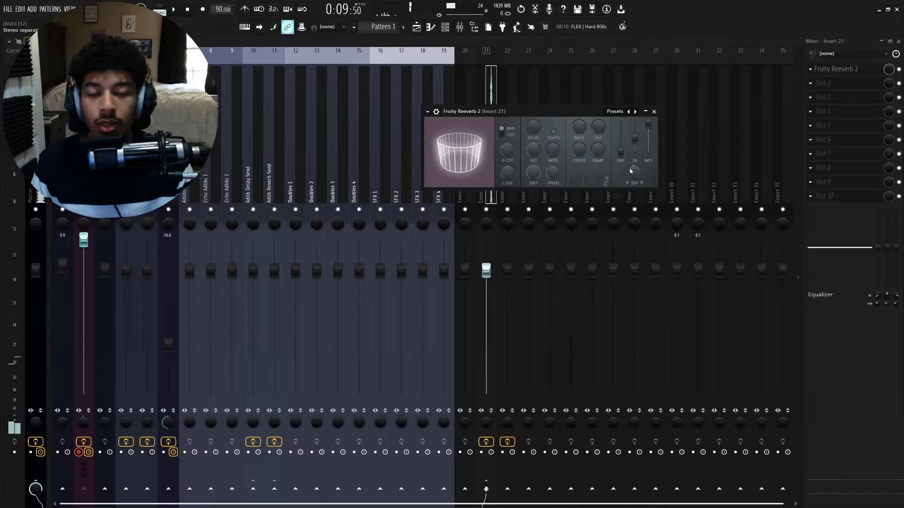
{"action": "left_click_drag", "start_coordinate": [606, 111], "coordinate": [574, 95]}
{"action": "left_click_drag", "start_coordinate": [477, 160], "coordinate": [489, 145]}
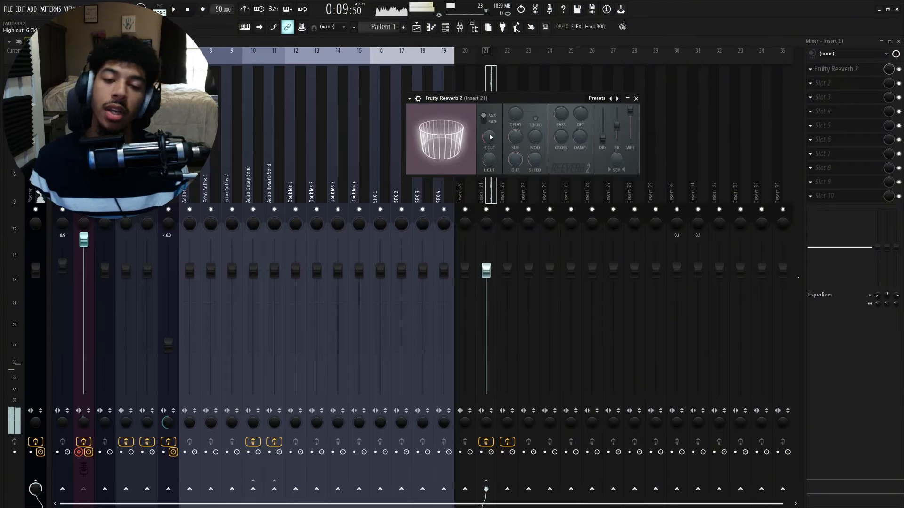
{"action": "mouse_move", "coordinate": [548, 96]}
{"action": "left_mouse_down"}
{"action": "mouse_move", "coordinate": [513, 91]}
{"action": "mouse_move", "coordinate": [552, 97]}
{"action": "left_mouse_up"}
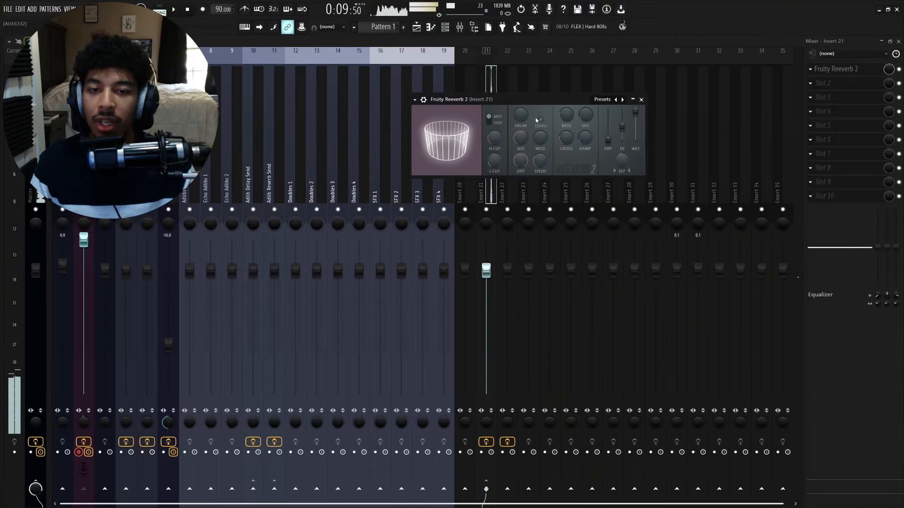
{"action": "left_click_drag", "start_coordinate": [558, 99], "coordinate": [552, 100]}
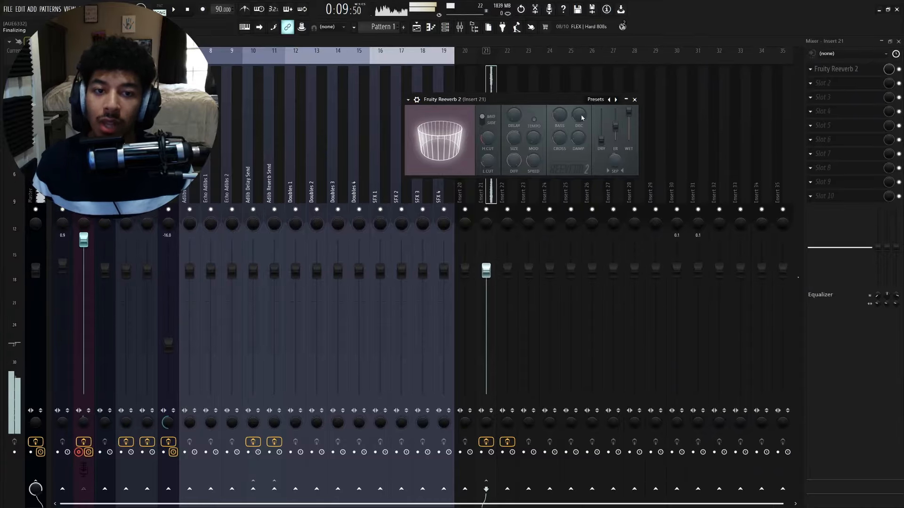
{"action": "left_click_drag", "start_coordinate": [579, 117], "coordinate": [580, 117]}
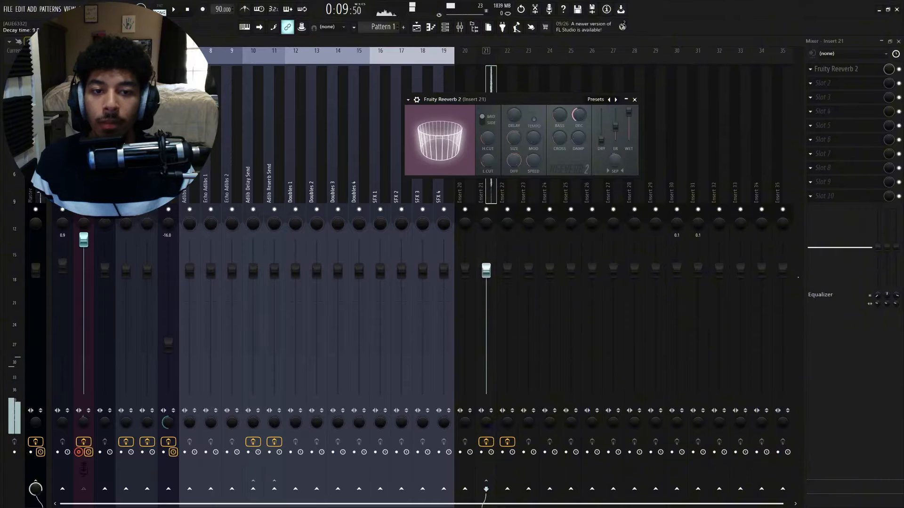
{"action": "left_click_drag", "start_coordinate": [579, 116], "coordinate": [579, 123]}
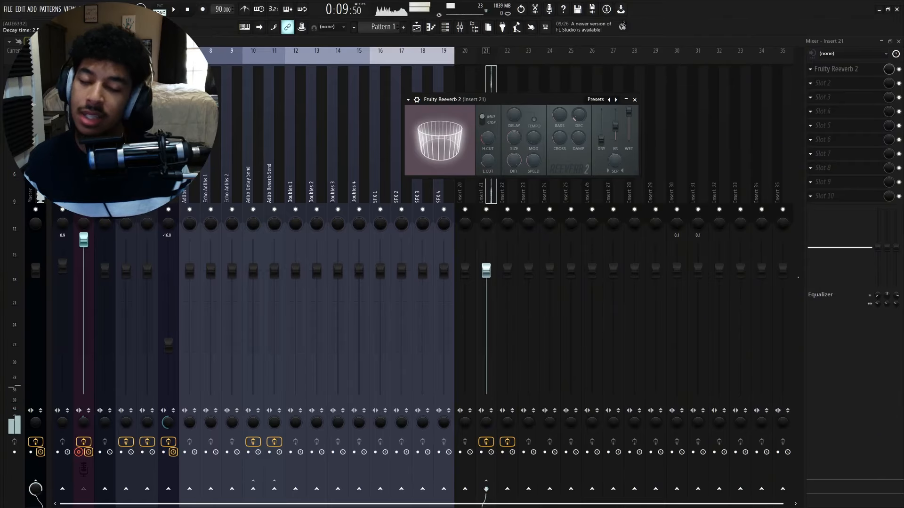
{"action": "left_click_drag", "start_coordinate": [581, 119], "coordinate": [576, 97]}
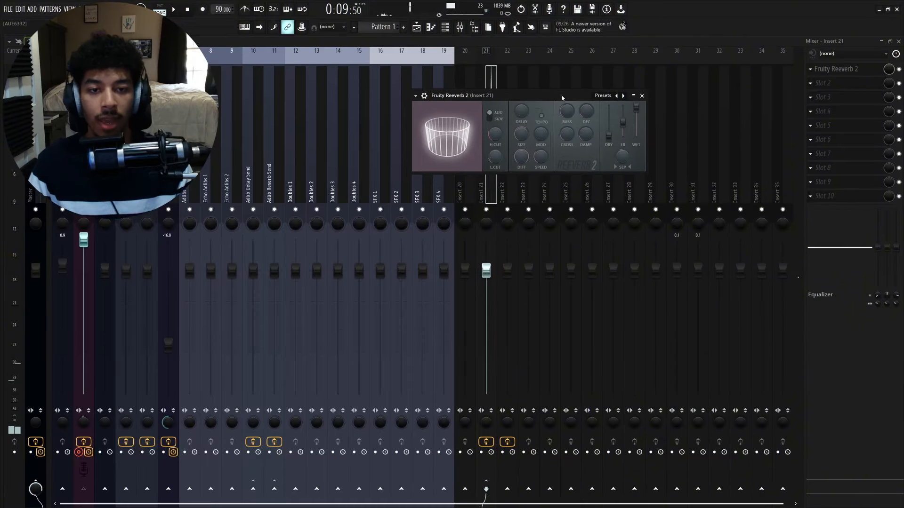
{"action": "left_click_drag", "start_coordinate": [566, 134], "coordinate": [566, 132]}
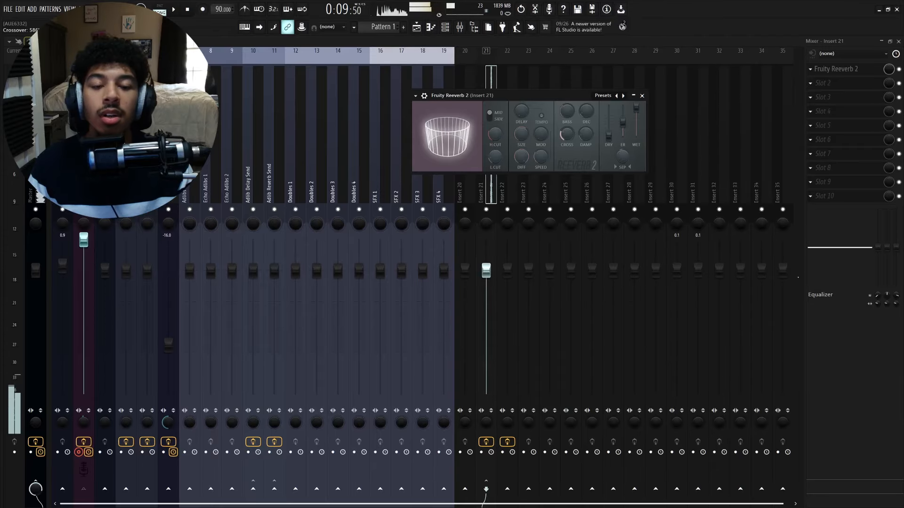
{"action": "left_click_drag", "start_coordinate": [568, 136], "coordinate": [569, 133]}
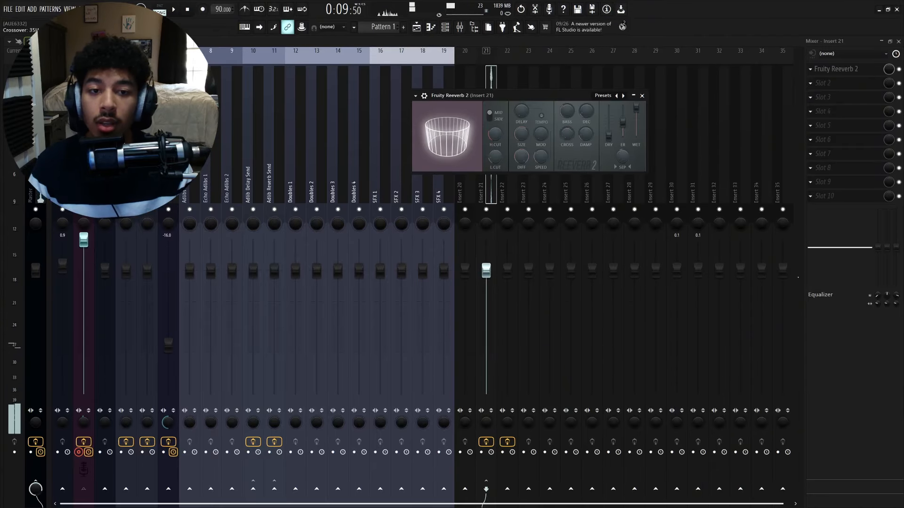
{"action": "left_click_drag", "start_coordinate": [566, 136], "coordinate": [567, 136]}
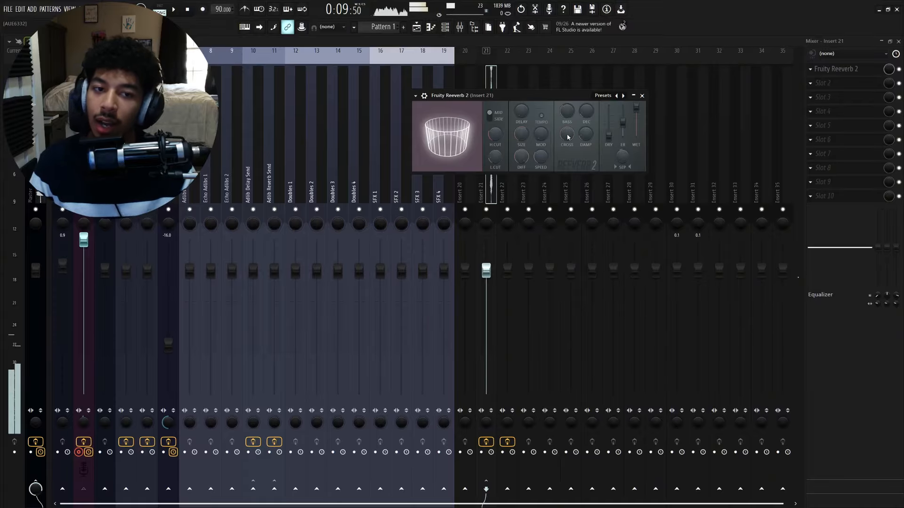
{"action": "mouse_move", "coordinate": [568, 135]}
{"action": "left_mouse_down"}
{"action": "mouse_move", "coordinate": [568, 148]}
{"action": "mouse_move", "coordinate": [568, 120]}
{"action": "mouse_move", "coordinate": [568, 141]}
{"action": "left_mouse_up"}
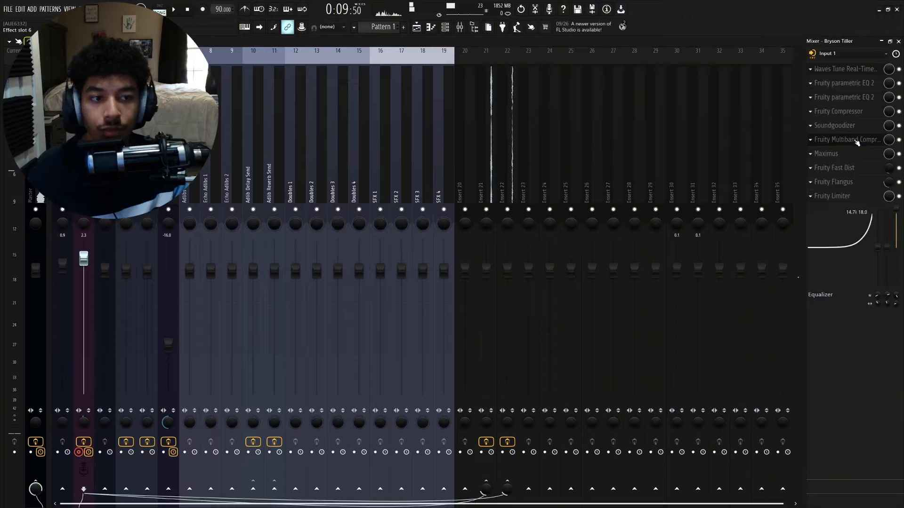
- Open Soundgoodizer and Maximus on the vocal track to review them, then close Maximus
{"action": "left_click", "coordinate": [852, 144]}
{"action": "left_click", "coordinate": [852, 144]}
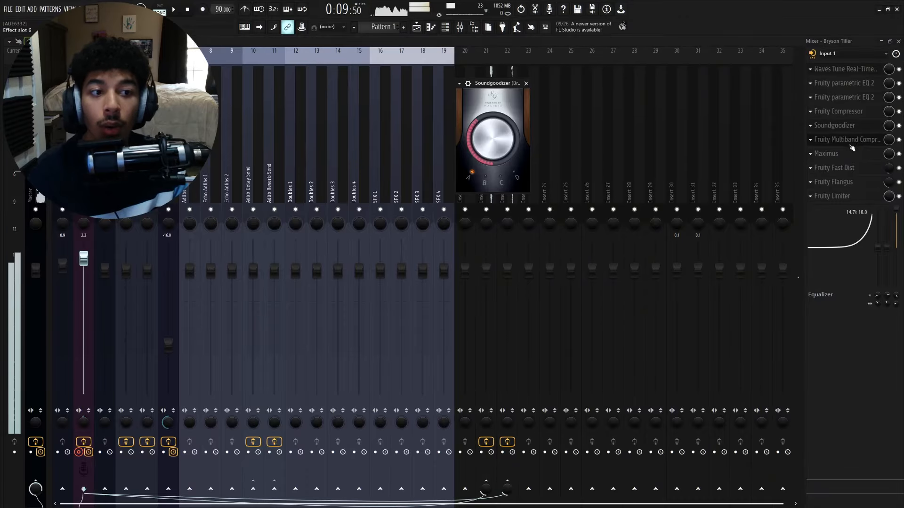
{"action": "left_click", "coordinate": [851, 153]}
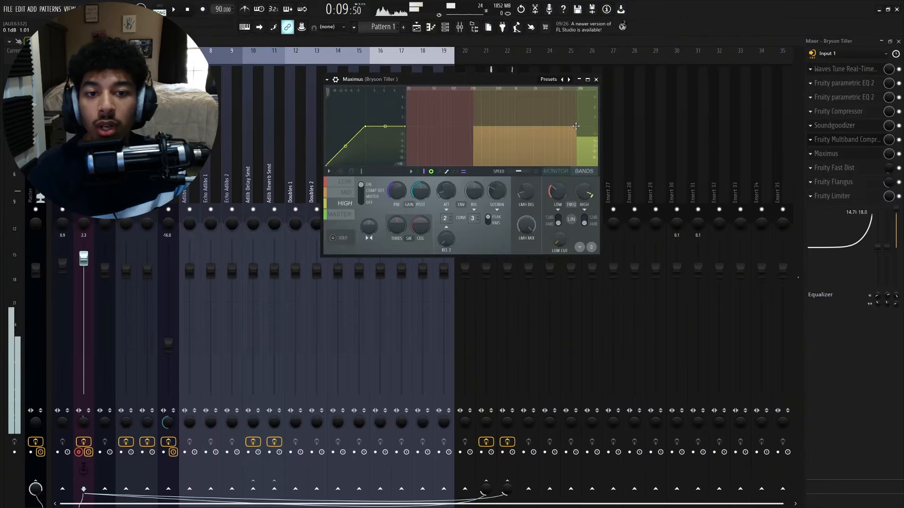
{"action": "mouse_move", "coordinate": [576, 126]}
{"action": "left_mouse_down"}
{"action": "mouse_move", "coordinate": [544, 126]}
{"action": "mouse_move", "coordinate": [575, 126]}
{"action": "left_mouse_up"}
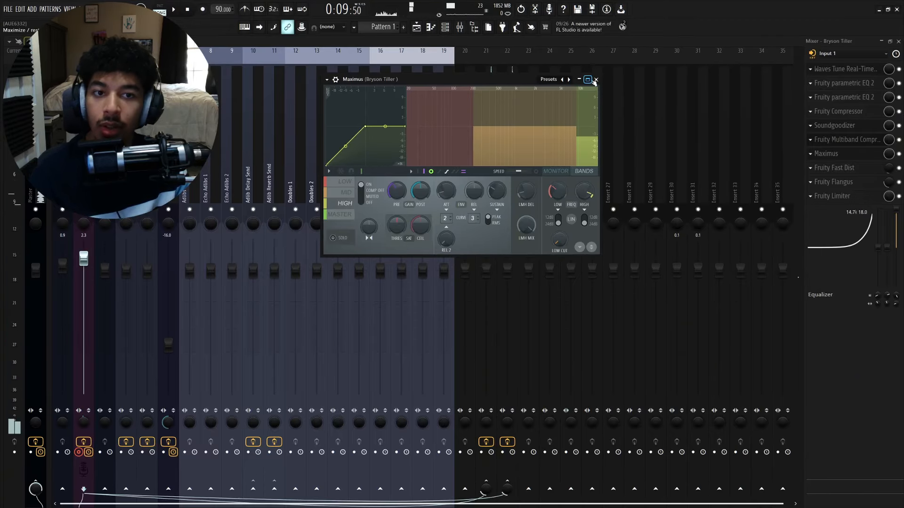
{"action": "left_click", "coordinate": [595, 80]}
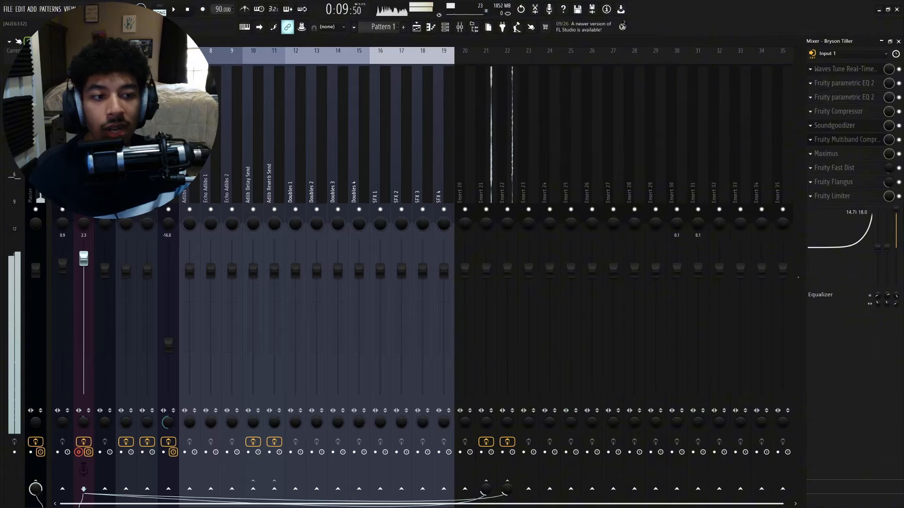
- Open Fruity Delay 3 on insert 22 and reposition its window above the mixer
{"action": "left_click", "coordinate": [508, 141]}
{"action": "left_click", "coordinate": [859, 70]}
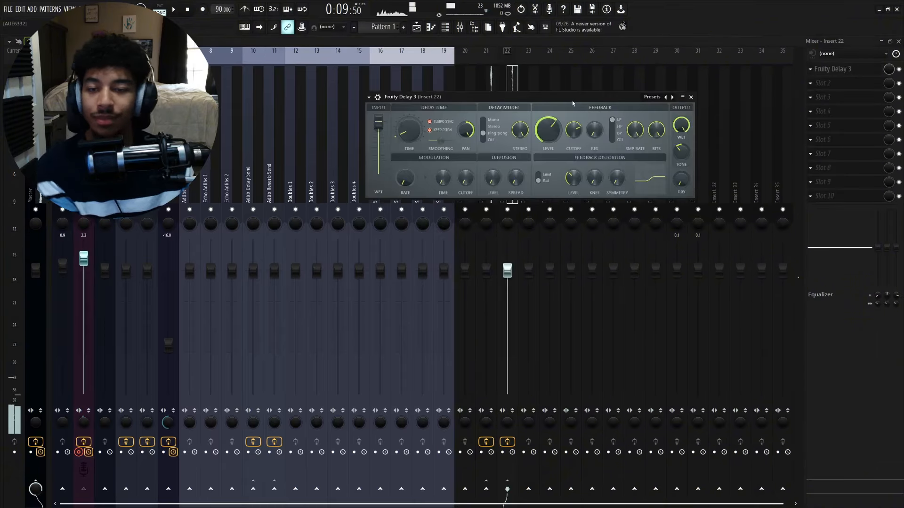
{"action": "left_click_drag", "start_coordinate": [573, 103], "coordinate": [564, 99]}
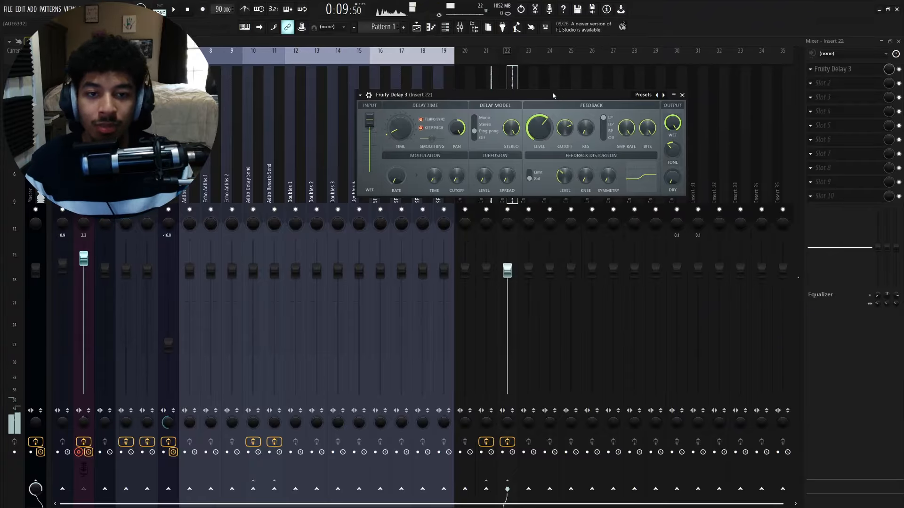
{"action": "left_click_drag", "start_coordinate": [553, 96], "coordinate": [541, 92]}
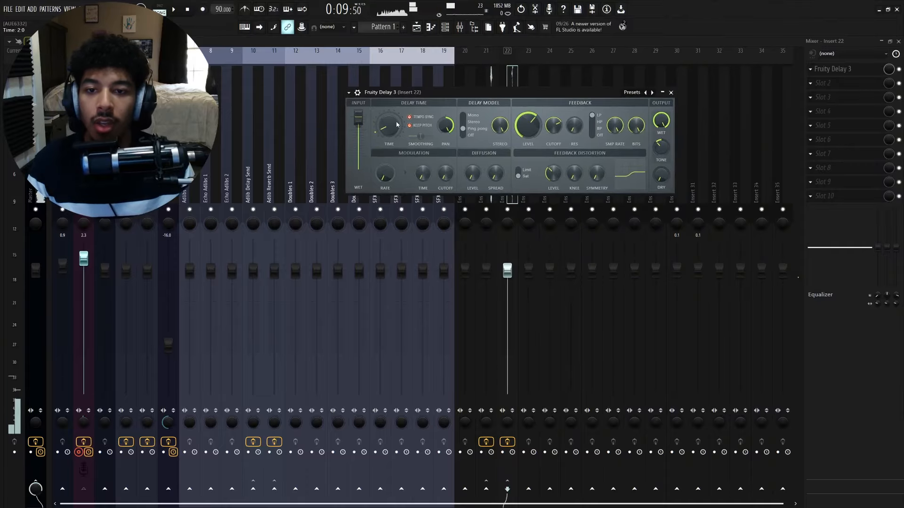
{"action": "left_click_drag", "start_coordinate": [443, 94], "coordinate": [456, 92]}
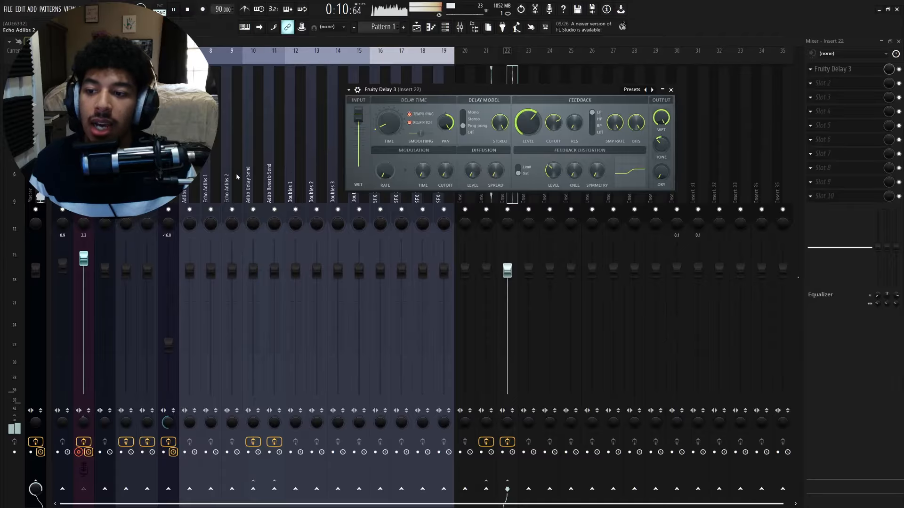
- Nudge the vocal track's fader down and check its send to insert 22, reopening Fruity Delay 3
{"action": "left_click_drag", "start_coordinate": [84, 259], "coordinate": [83, 262]}
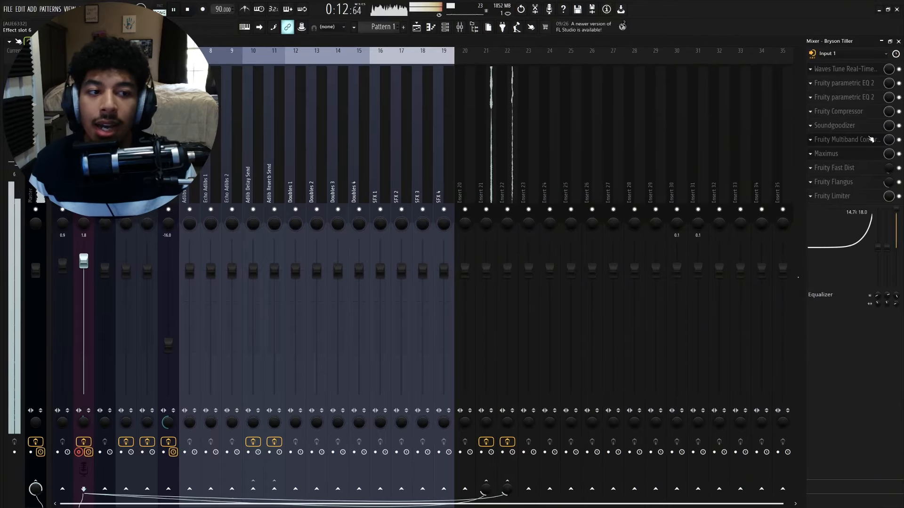
{"action": "left_click", "coordinate": [509, 170]}
{"action": "left_click", "coordinate": [849, 69]}
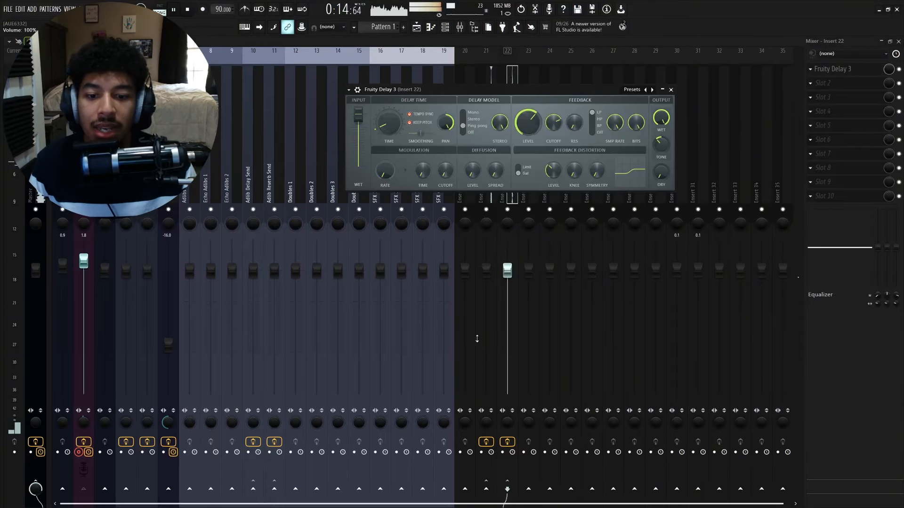
{"action": "left_click", "coordinate": [84, 329]}
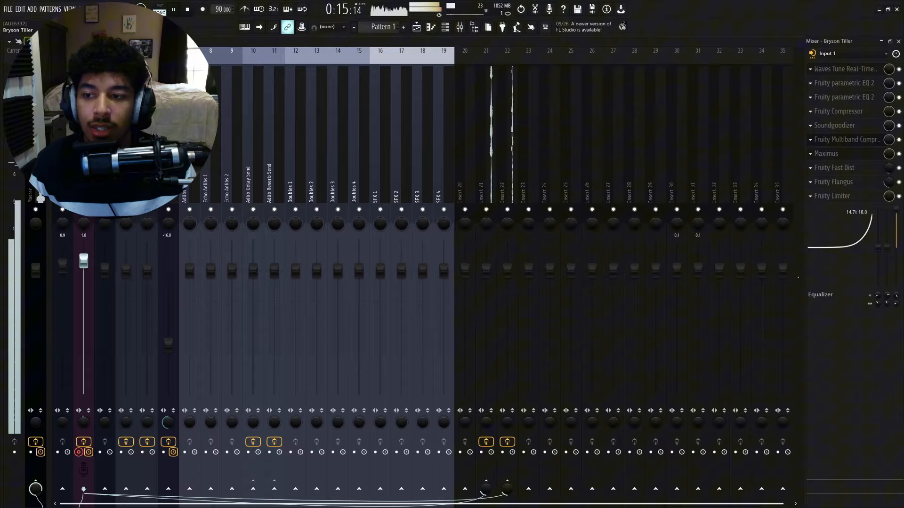
{"action": "left_click", "coordinate": [515, 443]}
{"action": "left_click", "coordinate": [849, 69]}
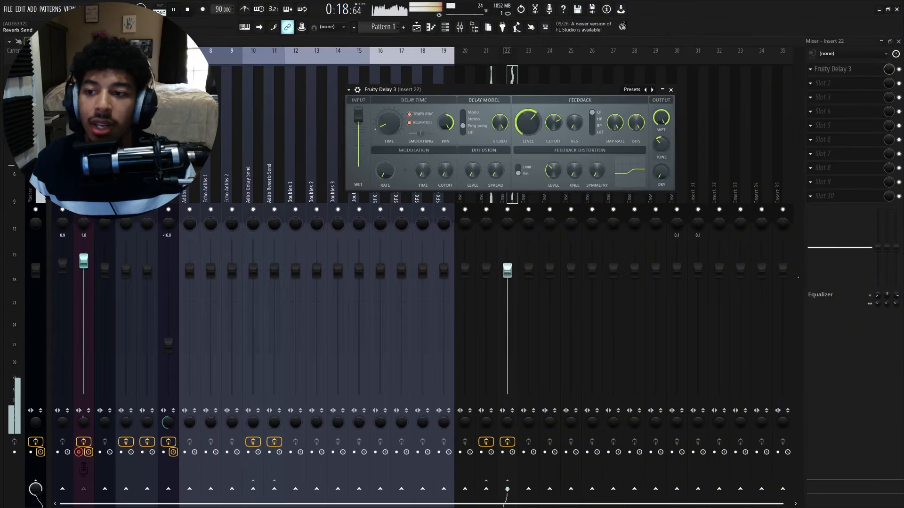
{"action": "left_click", "coordinate": [84, 489]}
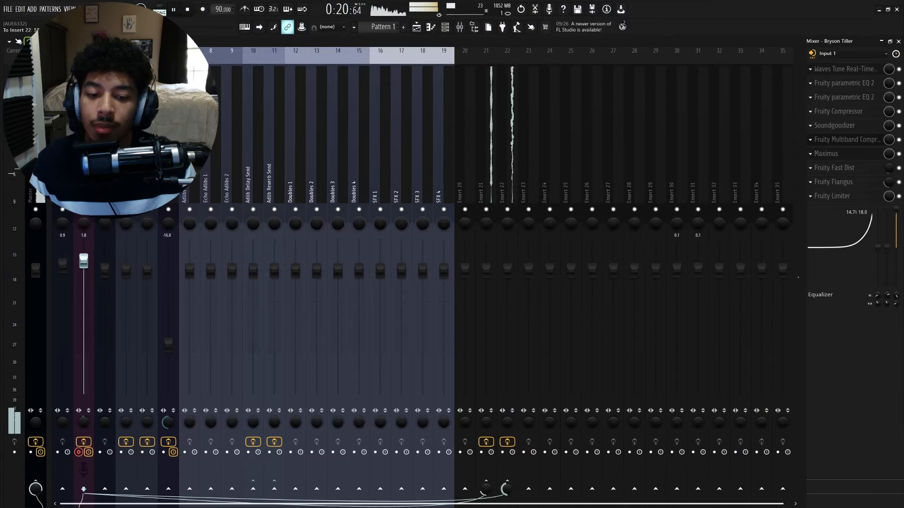
{"action": "left_click", "coordinate": [506, 174]}
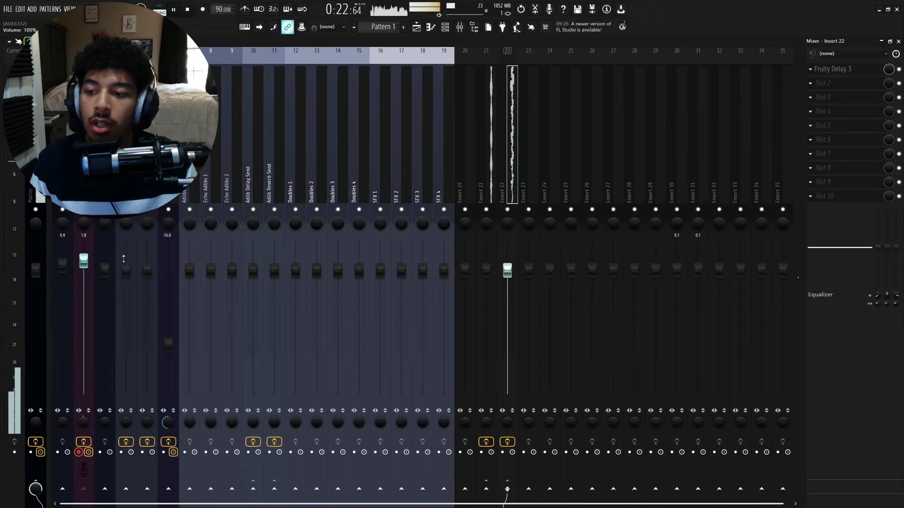
{"action": "left_click_drag", "start_coordinate": [84, 261], "coordinate": [84, 263]}
{"action": "left_click", "coordinate": [505, 145]}
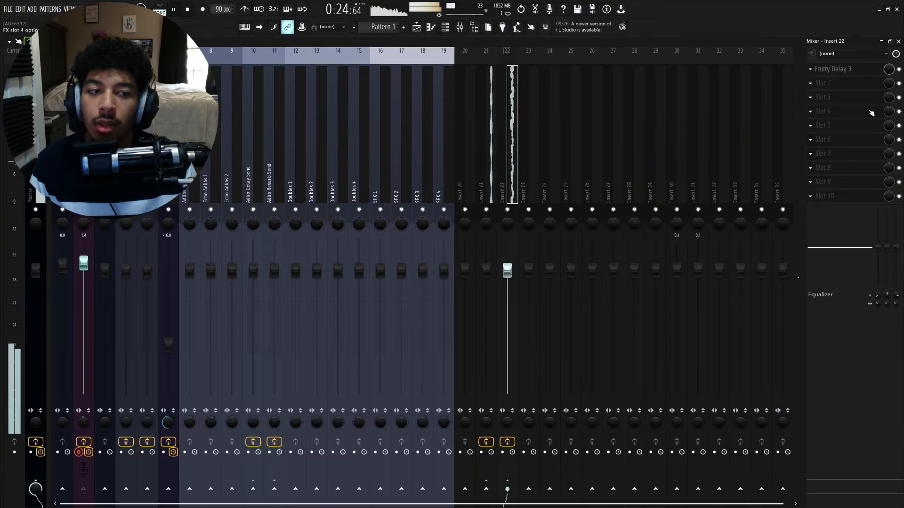
{"action": "left_click", "coordinate": [834, 71]}
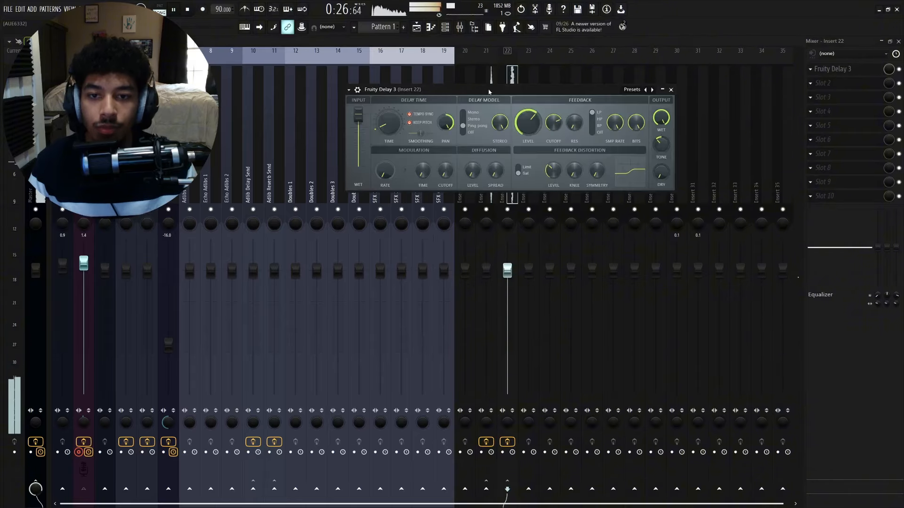
- Adjust Fruity Delay 3's delay time knob while listening to the vocal
{"action": "left_click_drag", "start_coordinate": [489, 92], "coordinate": [472, 92]}
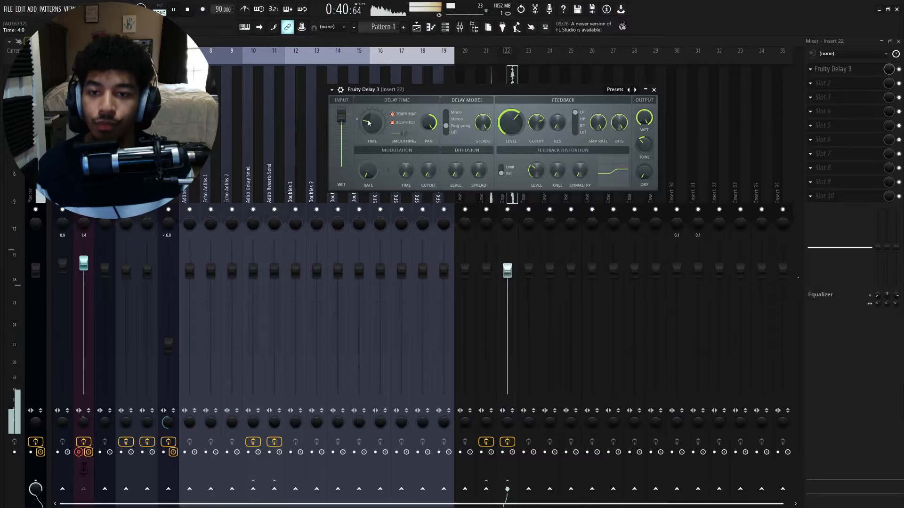
{"action": "left_click_drag", "start_coordinate": [370, 122], "coordinate": [370, 112]}
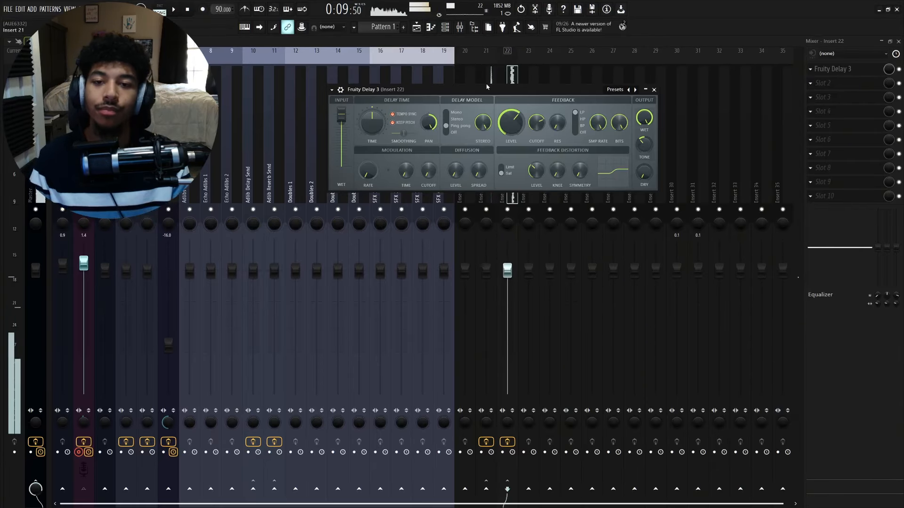
{"action": "left_click_drag", "start_coordinate": [376, 89], "coordinate": [389, 87]}
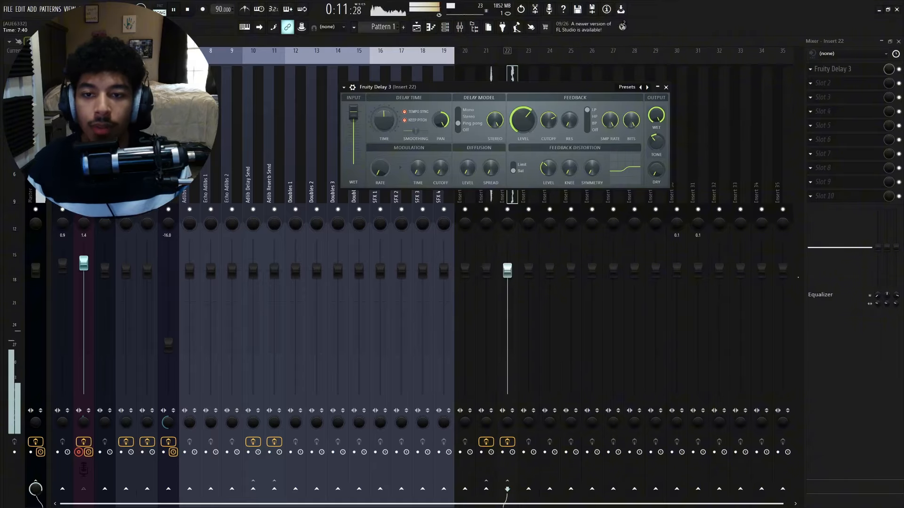
{"action": "left_click_drag", "start_coordinate": [384, 120], "coordinate": [384, 137]}
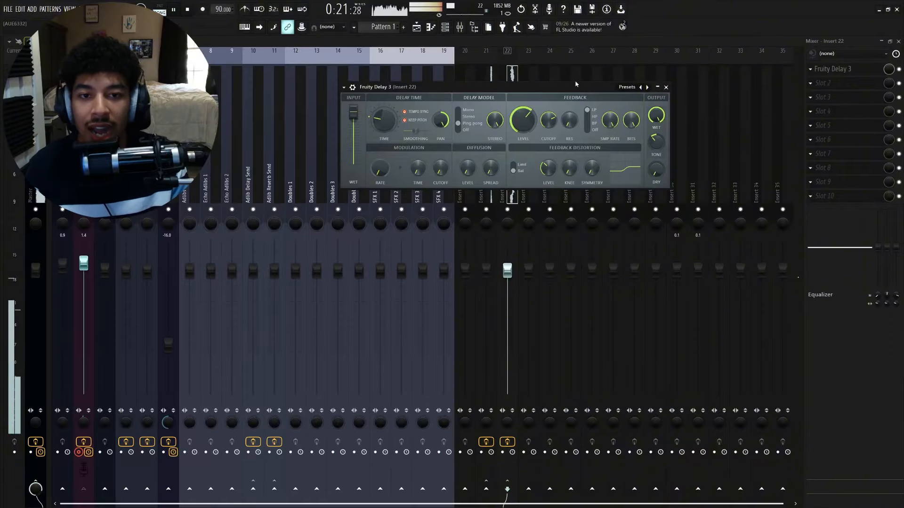
{"action": "left_click_drag", "start_coordinate": [571, 88], "coordinate": [564, 85]}
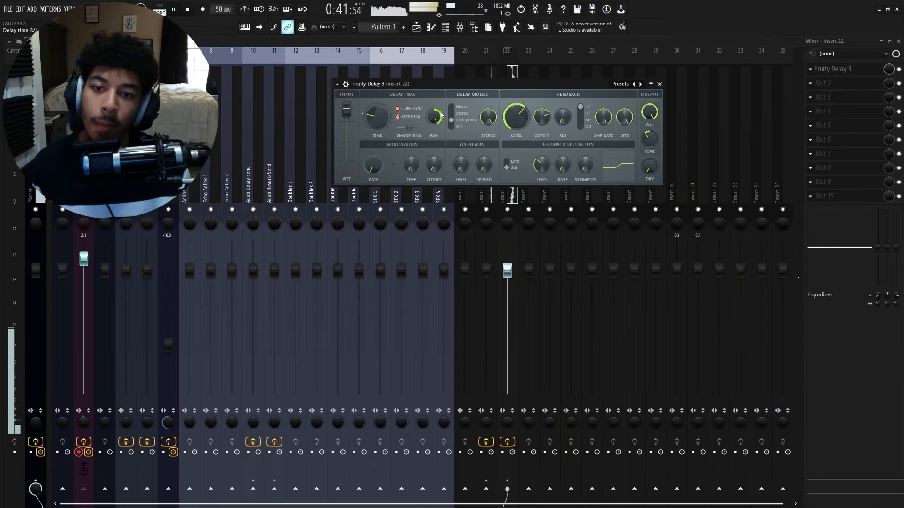
- Try the tempo sync option and raise the output tone knob on Fruity Delay 3
{"action": "left_click", "coordinate": [411, 112]}
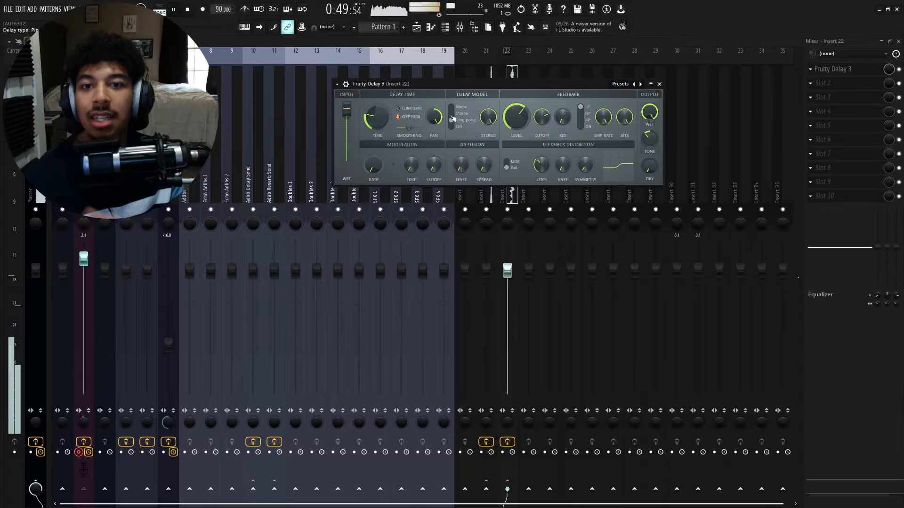
{"action": "left_click", "coordinate": [410, 109]}
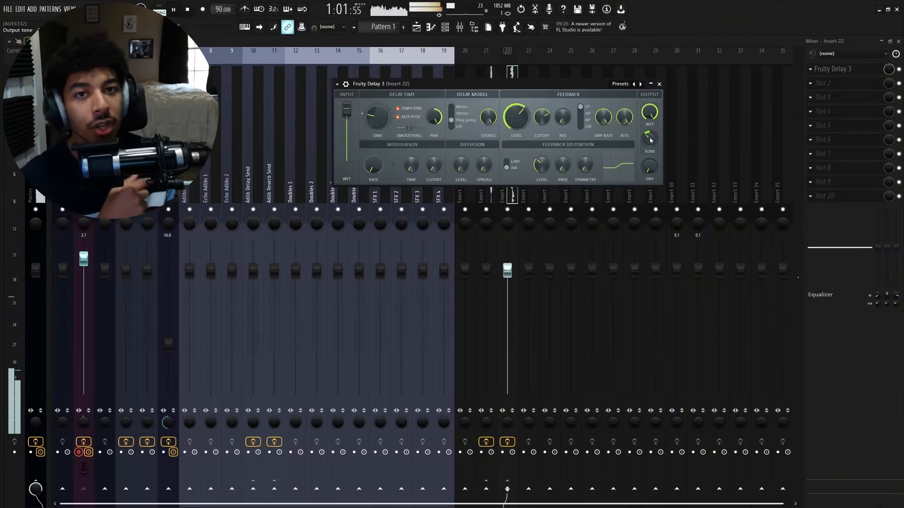
{"action": "left_click_drag", "start_coordinate": [651, 141], "coordinate": [650, 127]}
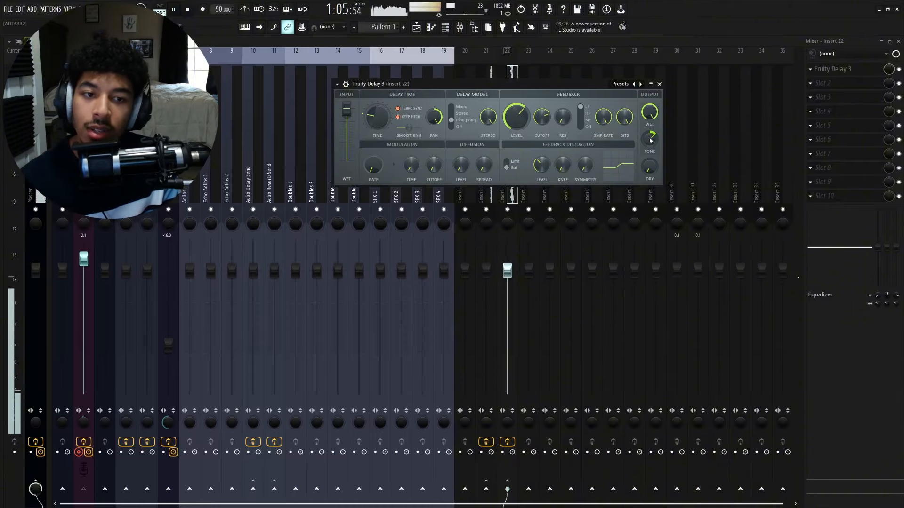
{"action": "left_click_drag", "start_coordinate": [651, 137], "coordinate": [652, 135]}
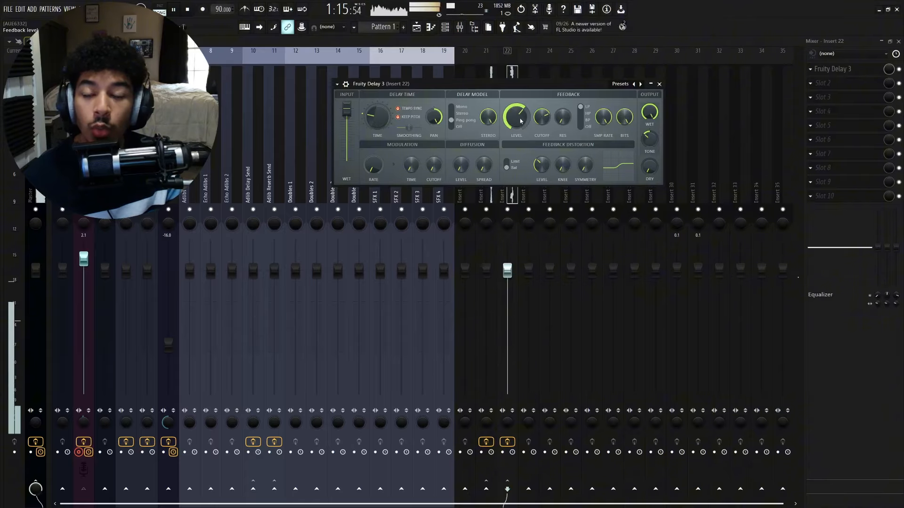
- Adjust Fruity Delay 3's feedback level and feedback cutoff, then close the plugin
{"action": "left_click_drag", "start_coordinate": [520, 122], "coordinate": [521, 108]}
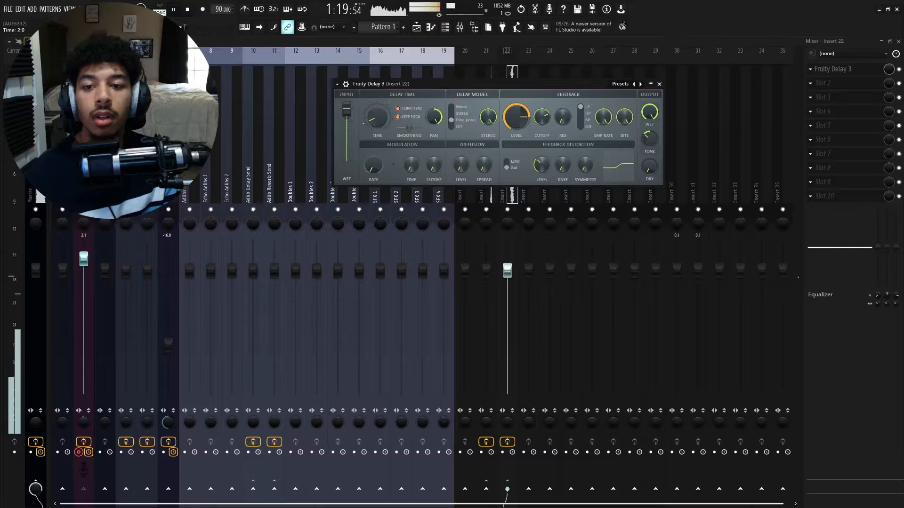
{"action": "left_click_drag", "start_coordinate": [549, 92], "coordinate": [515, 88]}
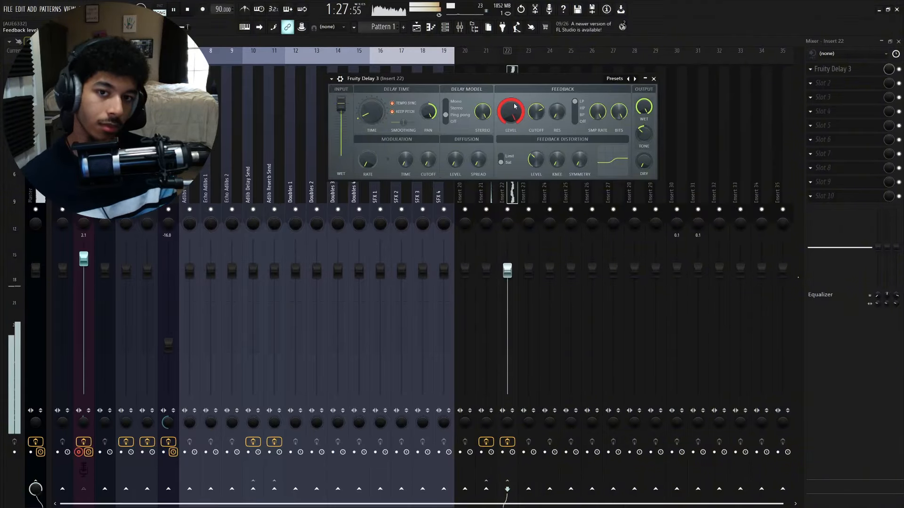
{"action": "left_click_drag", "start_coordinate": [515, 106], "coordinate": [514, 126]}
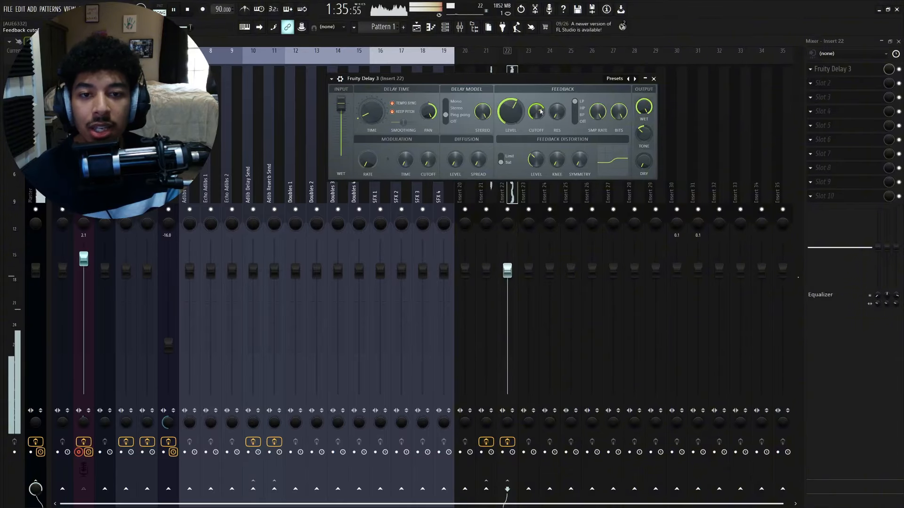
{"action": "left_click_drag", "start_coordinate": [536, 110], "coordinate": [537, 128]}
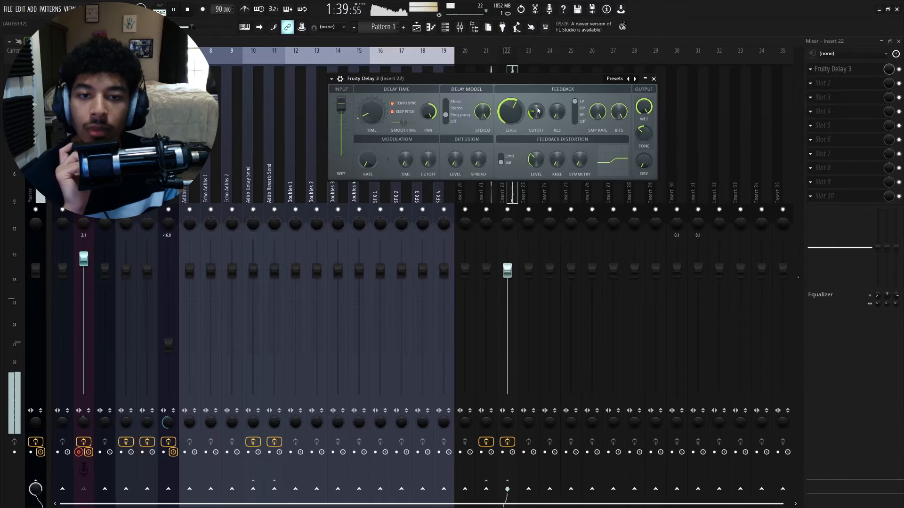
{"action": "left_click_drag", "start_coordinate": [538, 111], "coordinate": [538, 104]}
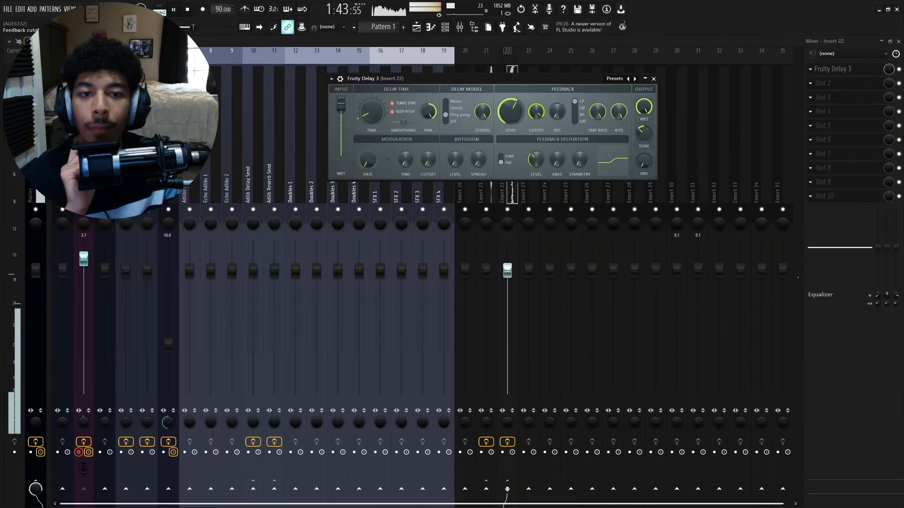
{"action": "left_click_drag", "start_coordinate": [535, 109], "coordinate": [535, 123]}
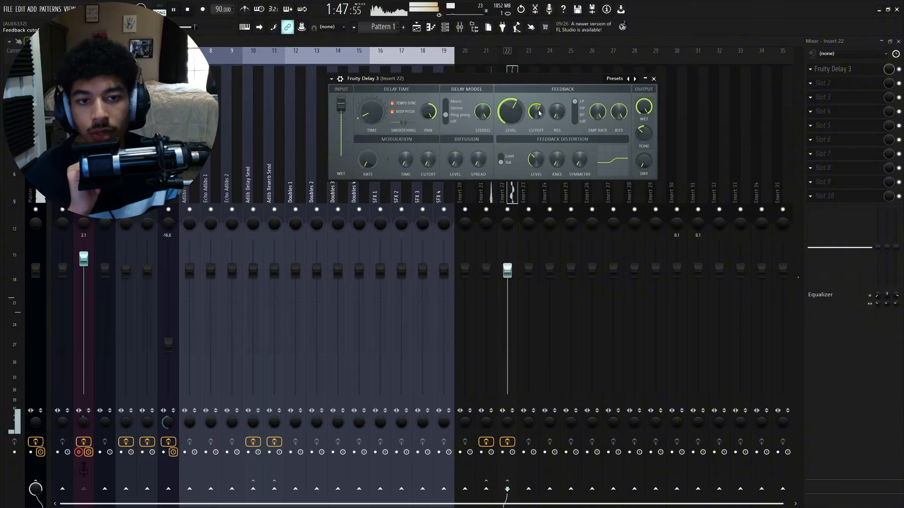
{"action": "left_click", "coordinate": [653, 78]}
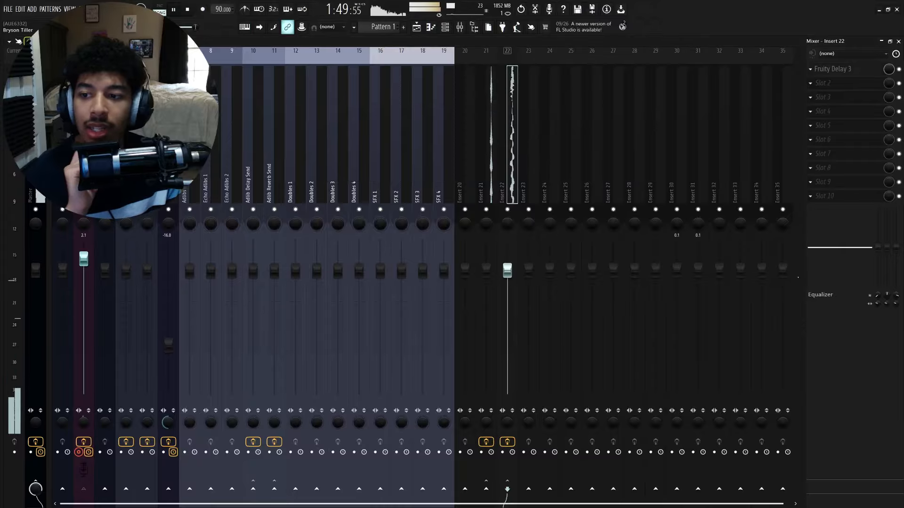
- Select the vocal track, go to the playlist and start recording playback of the song
{"action": "left_click", "coordinate": [83, 179]}
{"action": "left_click_drag", "start_coordinate": [896, 222], "coordinate": [898, 235]}
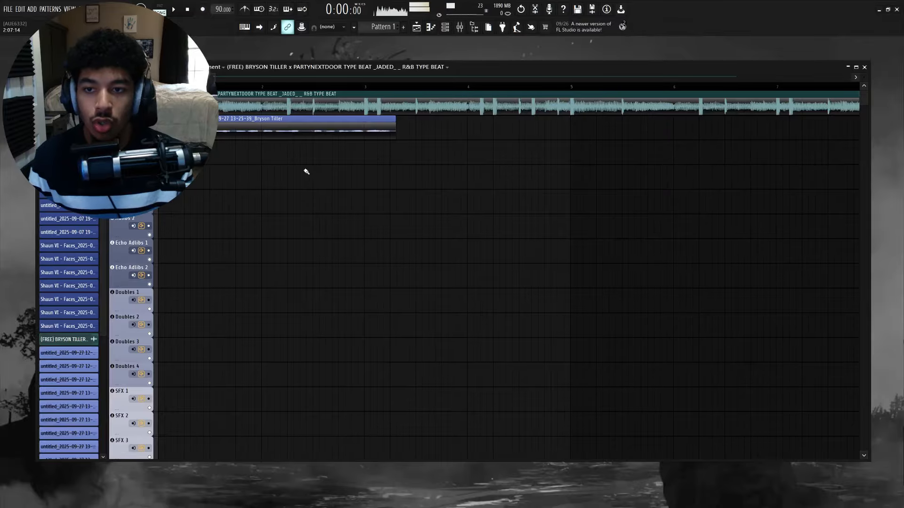
{"action": "right_click", "coordinate": [300, 135]}
{"action": "key", "text": "r"}
{"action": "key", "text": "space"}
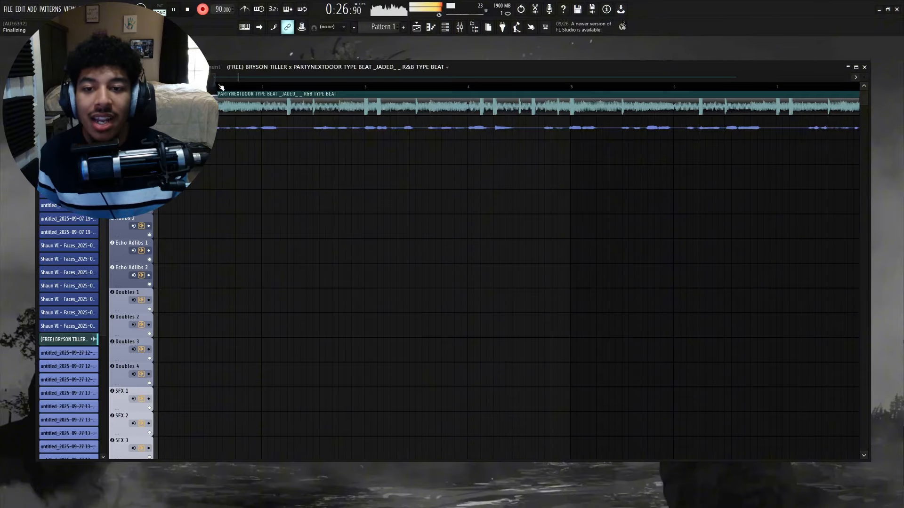
- Open the mixer and raise the vocal track's fader slightly
{"action": "left_click", "coordinate": [460, 27]}
{"action": "left_click_drag", "start_coordinate": [80, 269], "coordinate": [80, 259]}
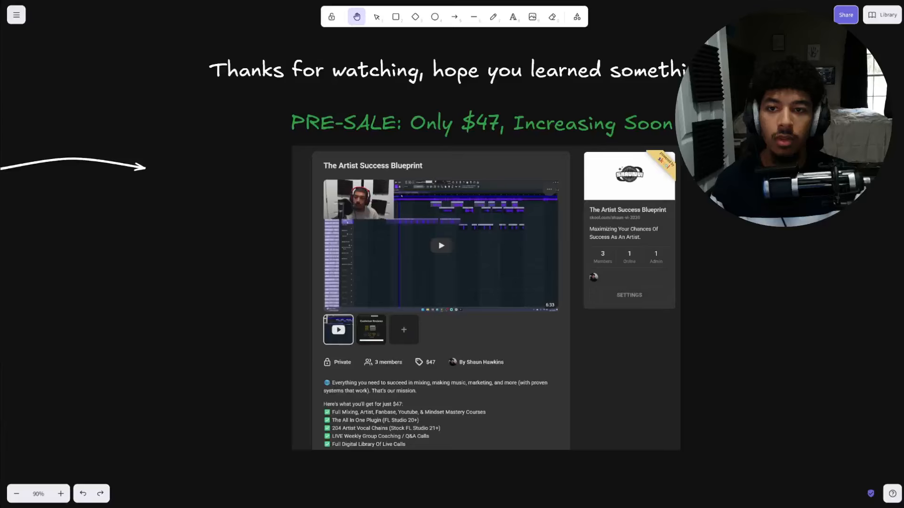
- Open the vocal presets store page from the whiteboard and browse the preset listings
{"action": "left_click_drag", "start_coordinate": [391, 272], "coordinate": [453, 256]}
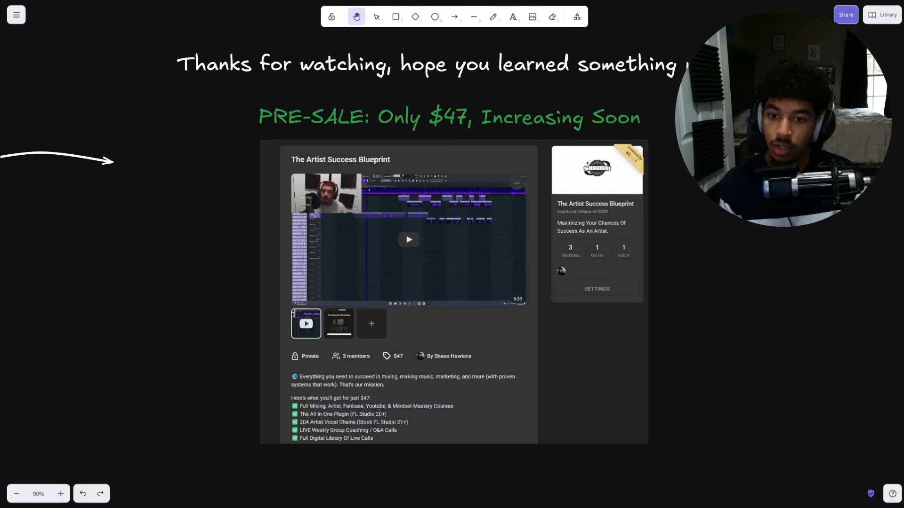
{"action": "left_click_drag", "start_coordinate": [452, 256], "coordinate": [443, 248]}
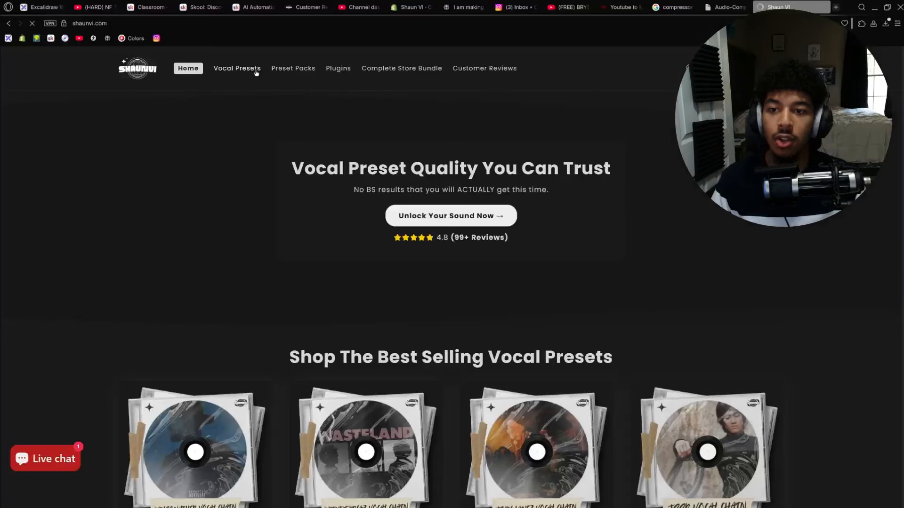
{"action": "left_click", "coordinate": [252, 69]}
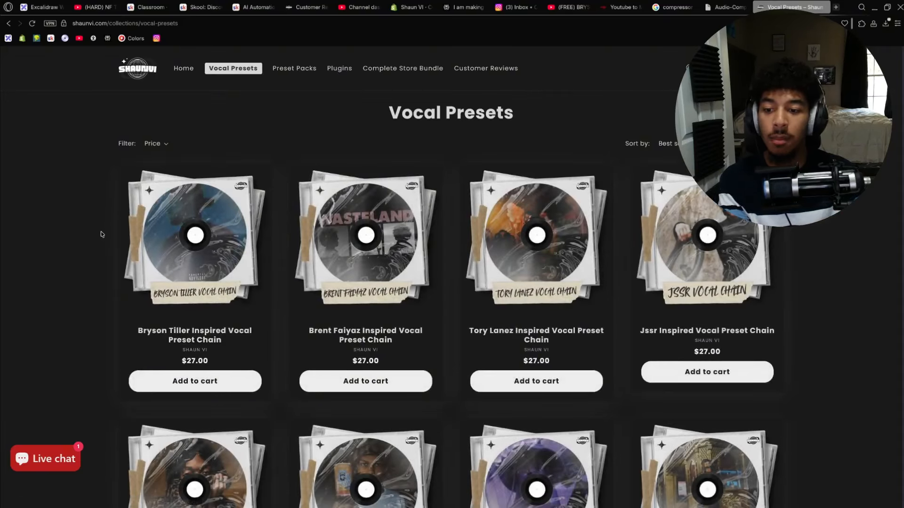
{"action": "scroll", "coordinate": [111, 235], "scroll_direction": "down", "scroll_amount": 7}
{"action": "scroll", "coordinate": [458, 313], "scroll_direction": "down", "scroll_amount": 15}
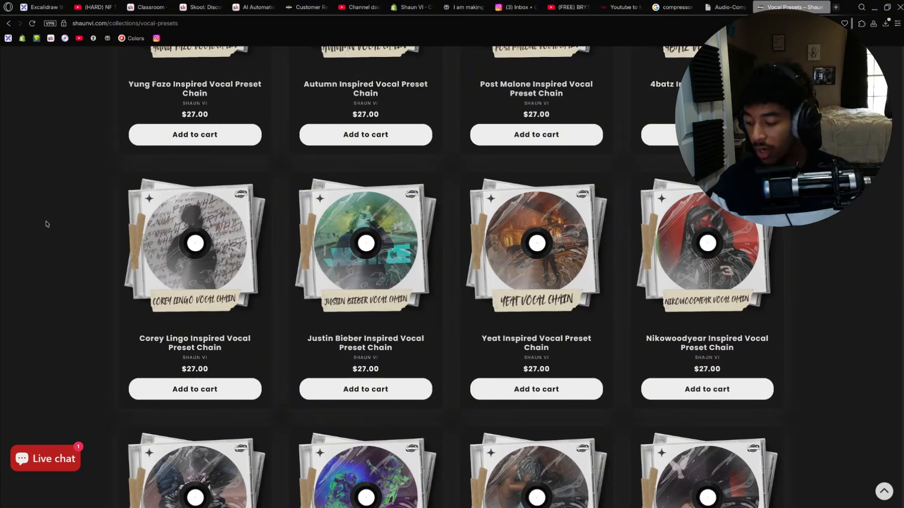
- Browse the rest of the vocal preset listings and the Preset Packs page, then close the store tab
{"action": "scroll", "coordinate": [54, 214], "scroll_direction": "down", "scroll_amount": 2}
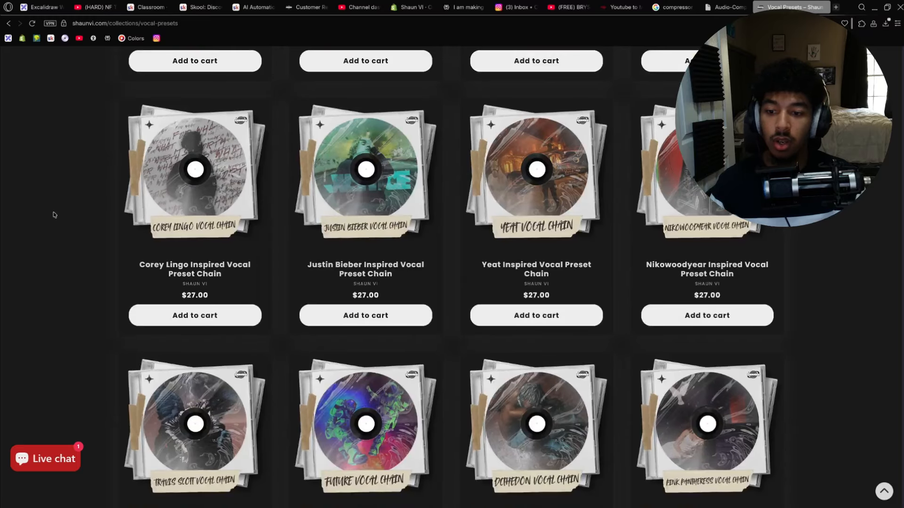
{"action": "scroll", "coordinate": [83, 242], "scroll_direction": "down", "scroll_amount": 20}
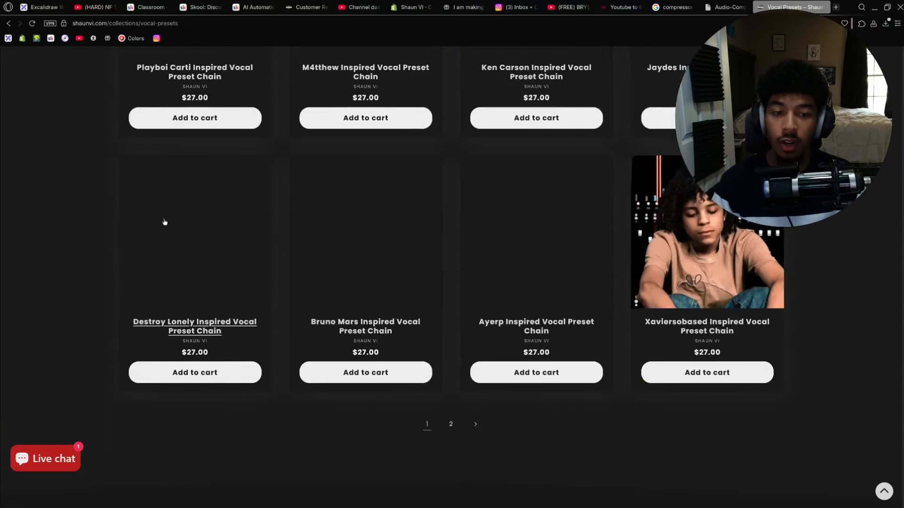
{"action": "scroll", "coordinate": [437, 301], "scroll_direction": "up", "scroll_amount": 6}
{"action": "scroll", "coordinate": [437, 301], "scroll_direction": "down", "scroll_amount": 20}
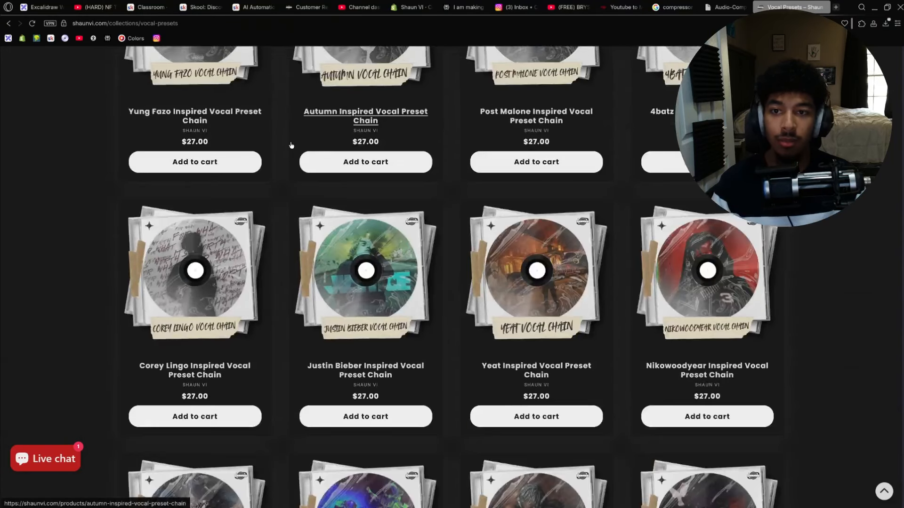
{"action": "scroll", "coordinate": [308, 151], "scroll_direction": "up", "scroll_amount": 20}
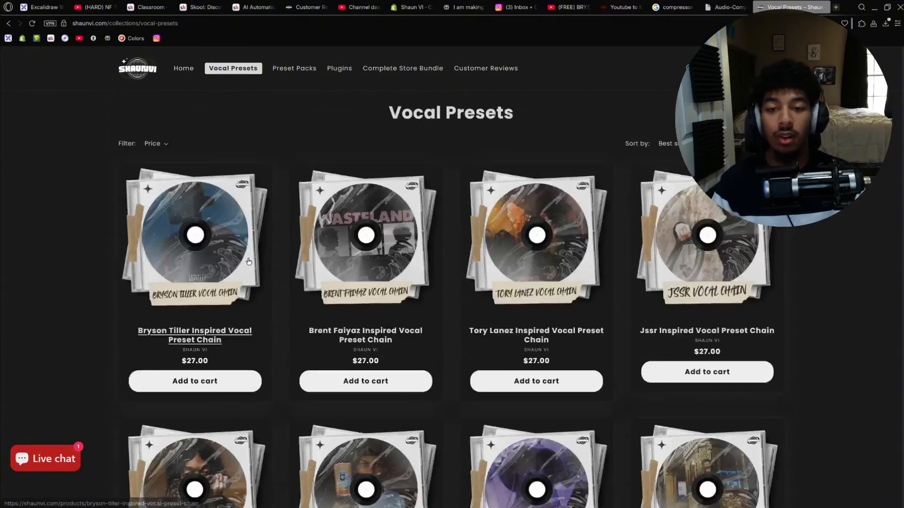
{"action": "left_click", "coordinate": [296, 71]}
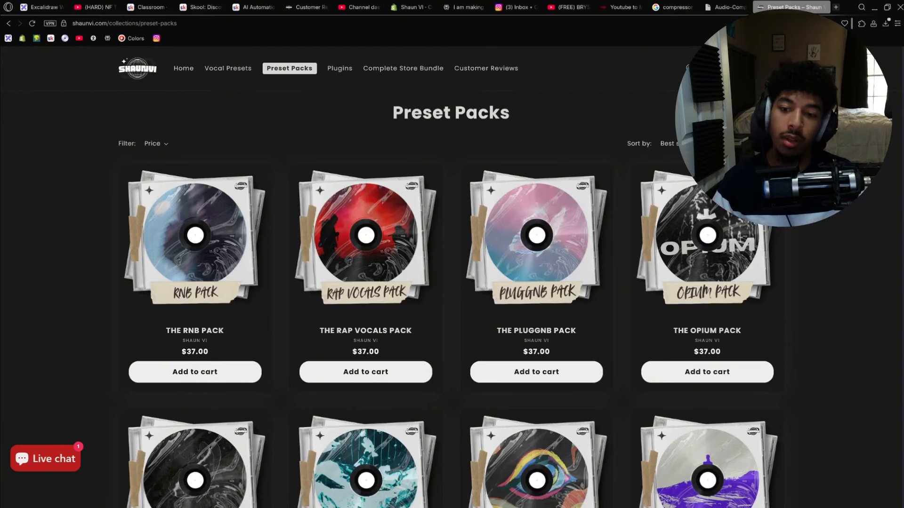
{"action": "key", "text": "ctrl+w"}
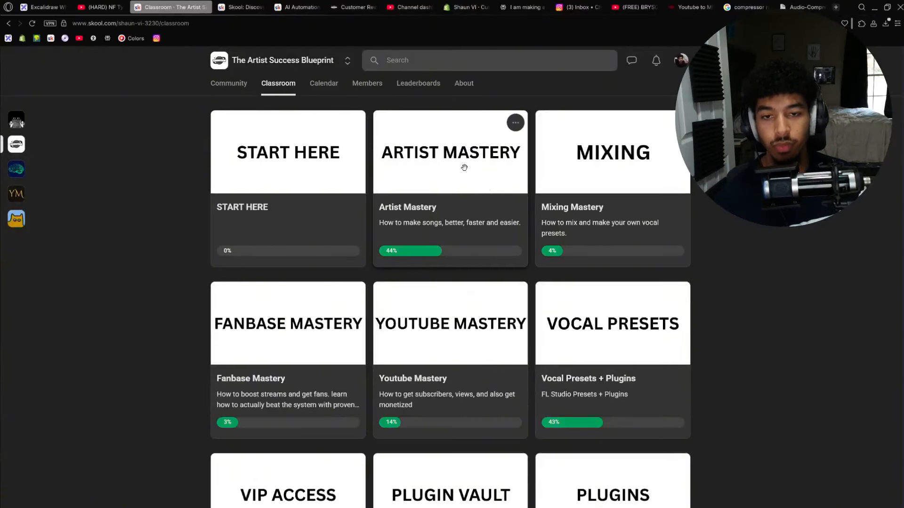
- Open the Artist Mastery course in the classroom and look through its lesson modules
{"action": "left_click", "coordinate": [422, 164]}
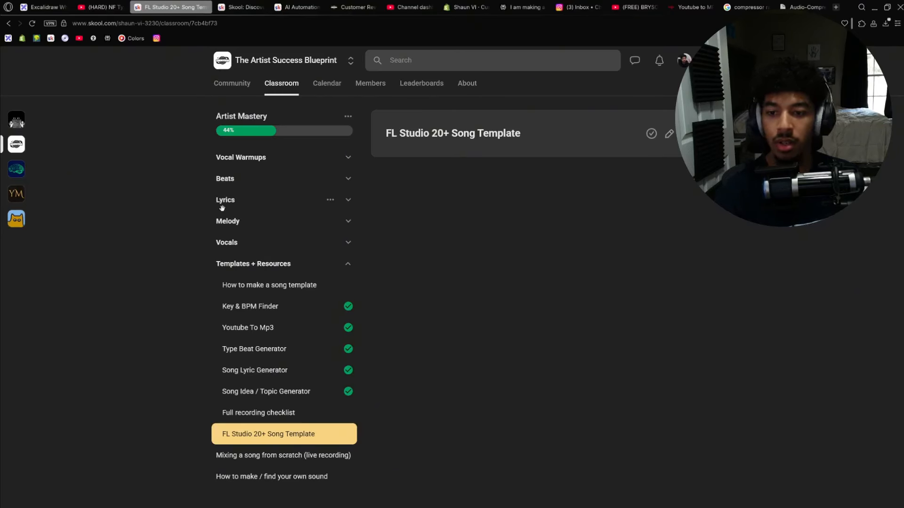
{"action": "left_click", "coordinate": [238, 256]}
{"action": "left_click", "coordinate": [247, 257]}
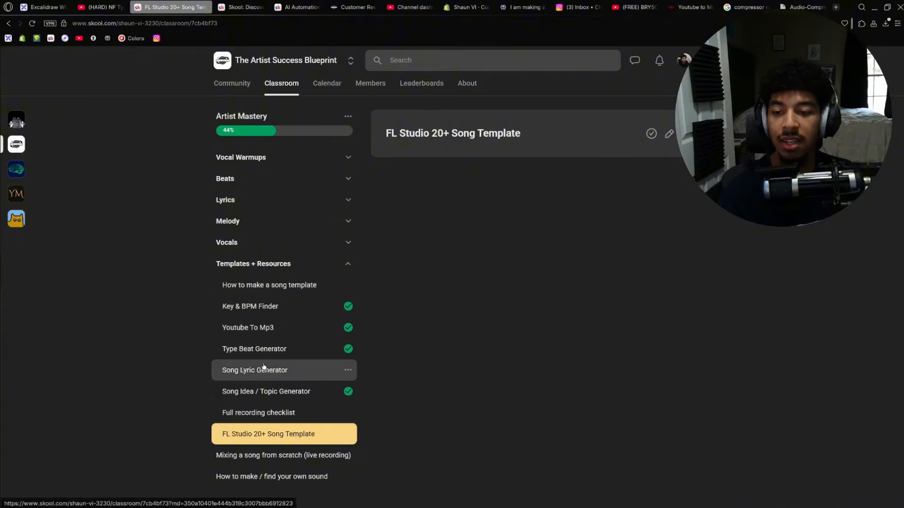
{"action": "left_click", "coordinate": [291, 89]}
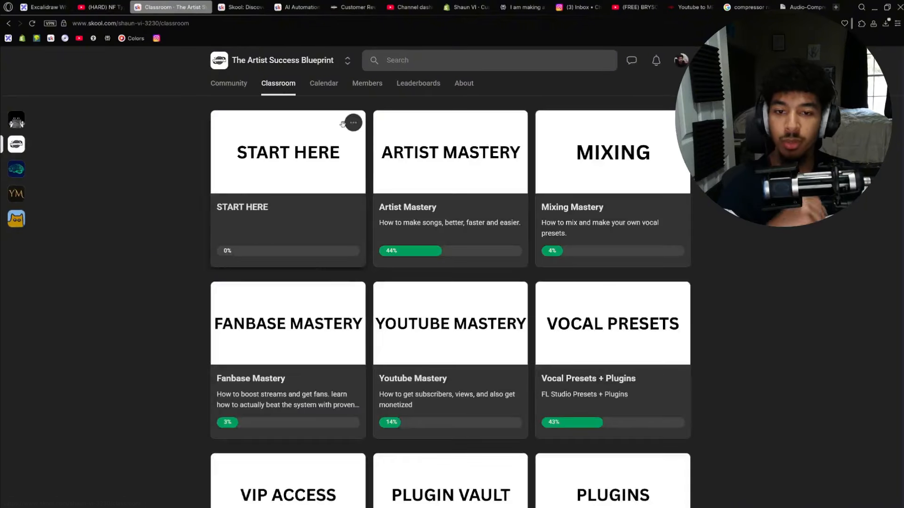
- Open the Mixing Mastery course and look through its Vocal FX, SFX and Resources + Tools lessons
{"action": "left_click", "coordinate": [607, 195]}
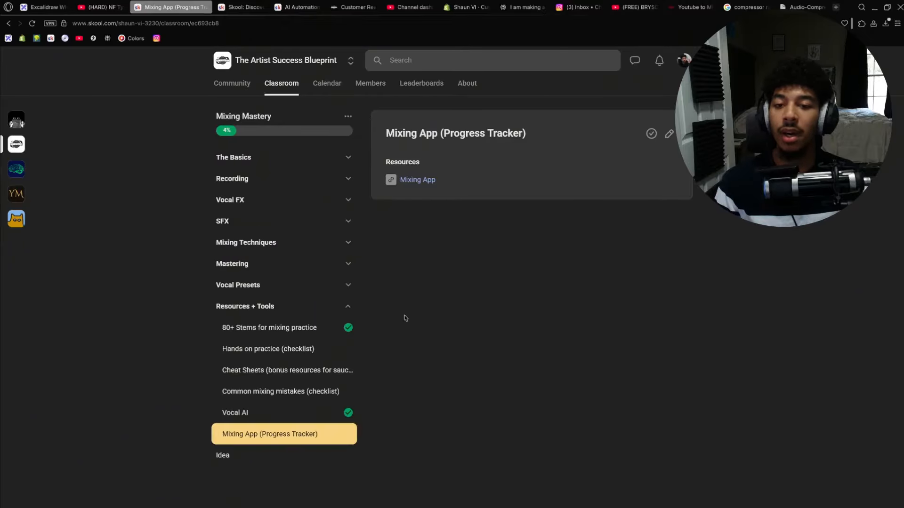
{"action": "left_click", "coordinate": [267, 204]}
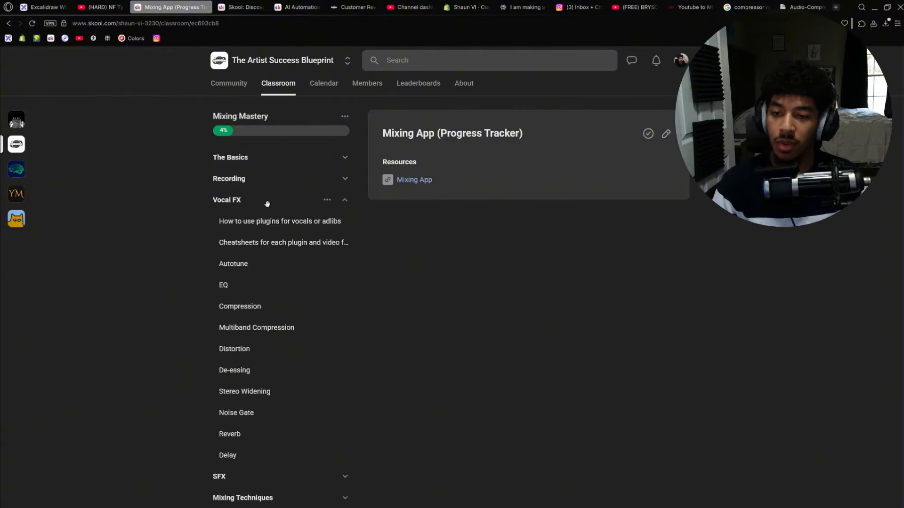
{"action": "left_click", "coordinate": [267, 204]}
{"action": "left_click", "coordinate": [259, 224]}
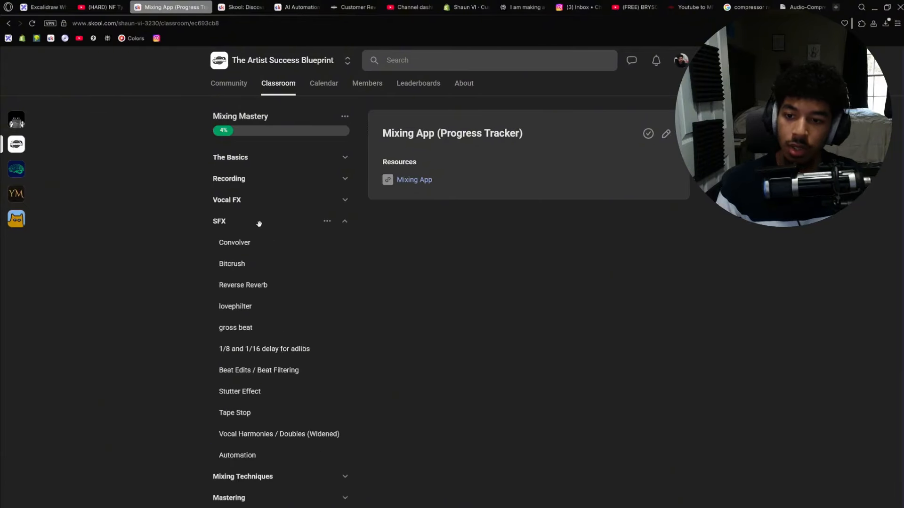
{"action": "left_click", "coordinate": [264, 223]}
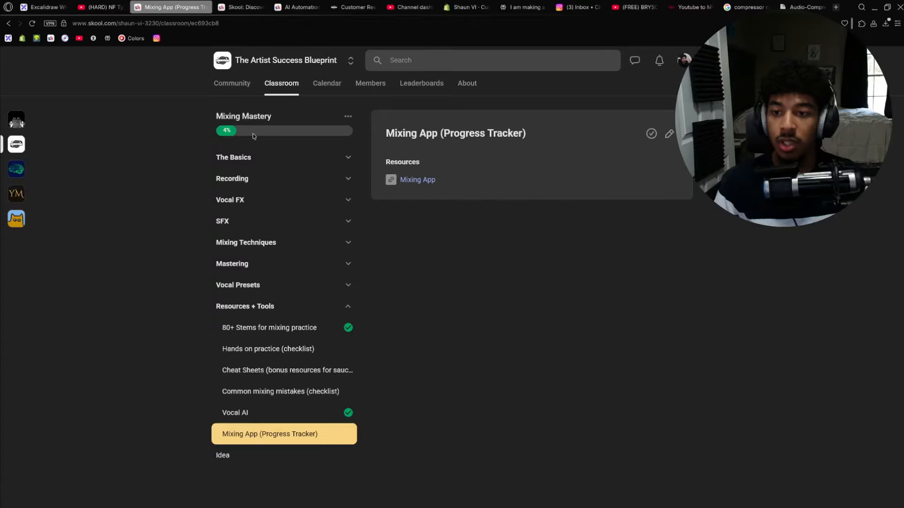
{"action": "left_click", "coordinate": [276, 412]}
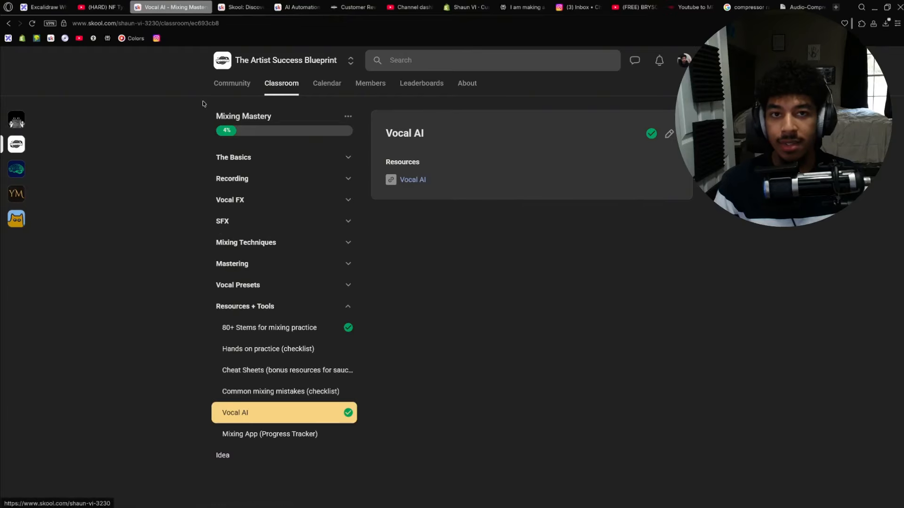
{"action": "left_click", "coordinate": [284, 333]}
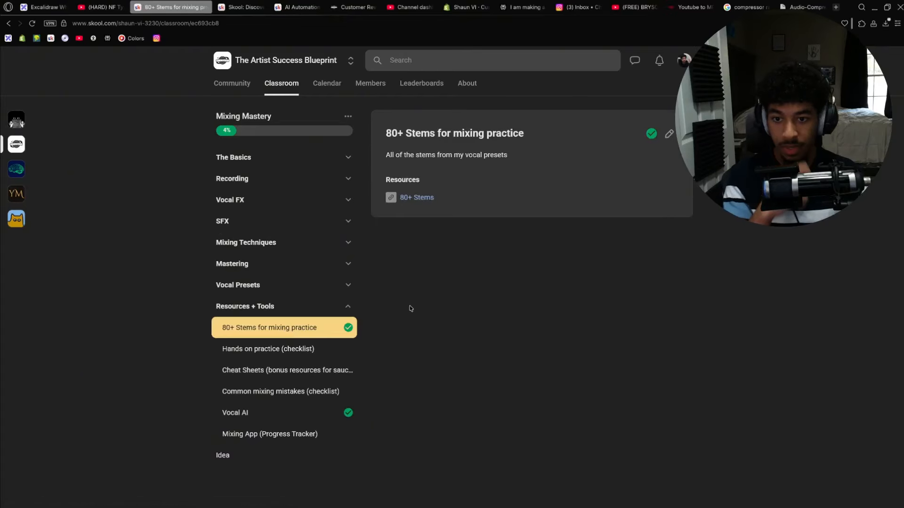
{"action": "left_click", "coordinate": [260, 349]}
{"action": "left_click", "coordinate": [280, 374]}
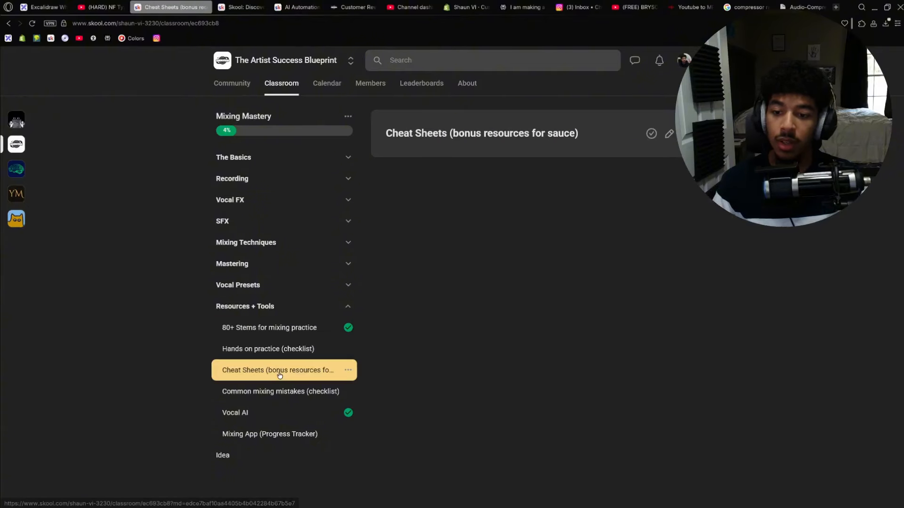
{"action": "left_click", "coordinate": [276, 412]}
{"action": "left_click", "coordinate": [261, 86]}
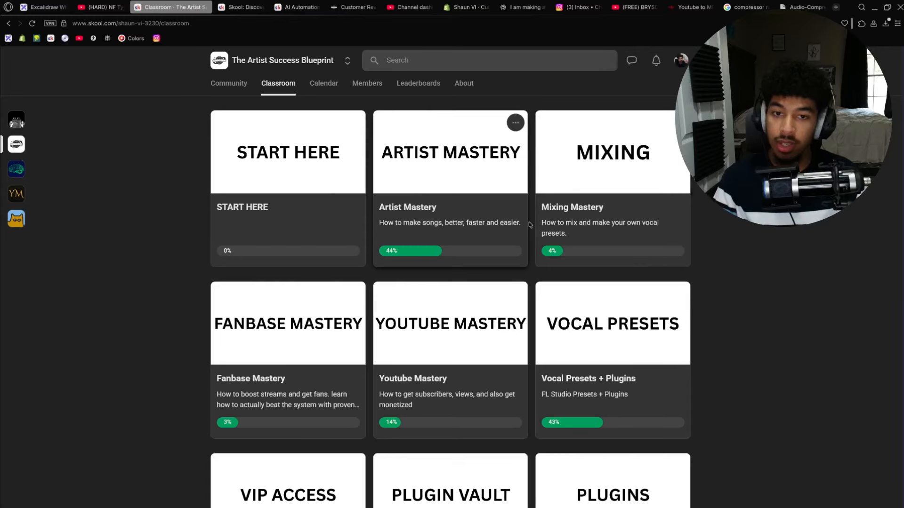
- Open the Fanbase Mastery course and look through its module lists
{"action": "scroll", "coordinate": [245, 277], "scroll_direction": "down", "scroll_amount": 2}
{"action": "left_click", "coordinate": [251, 275]}
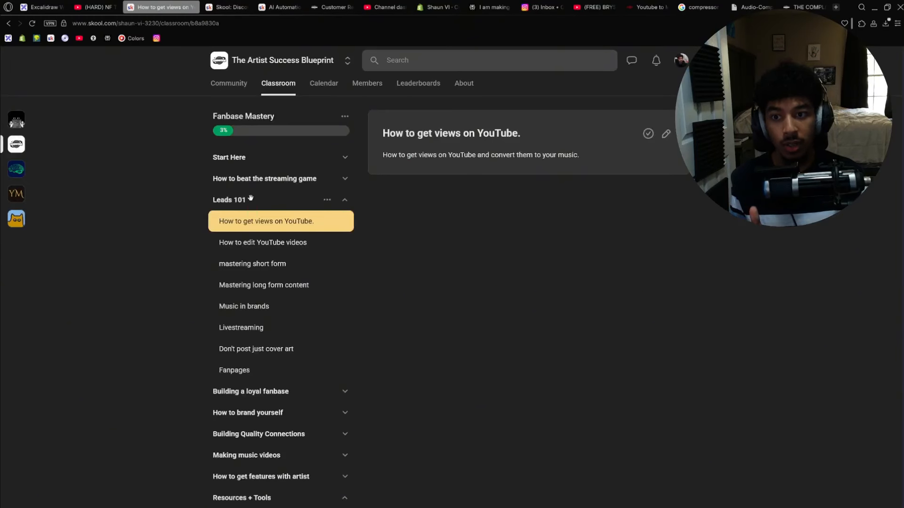
{"action": "left_click", "coordinate": [246, 200]}
{"action": "left_click", "coordinate": [254, 178]}
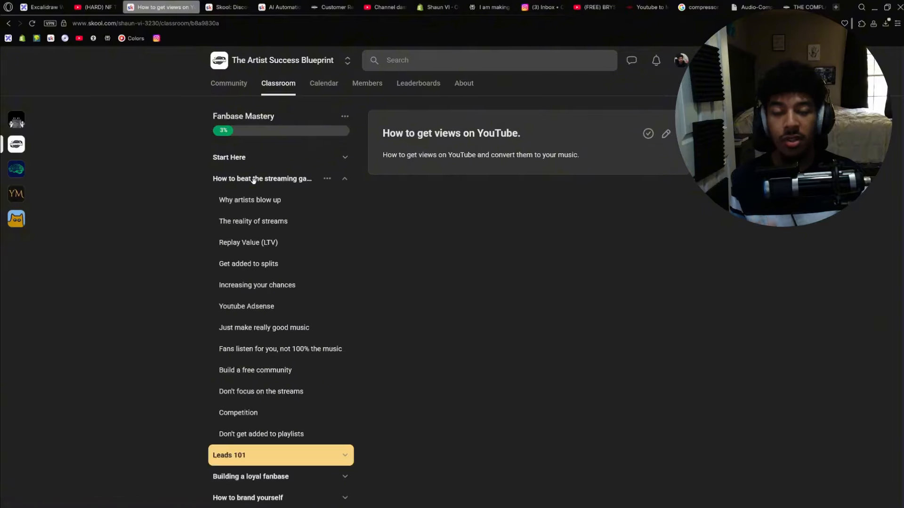
{"action": "left_click", "coordinate": [253, 179]}
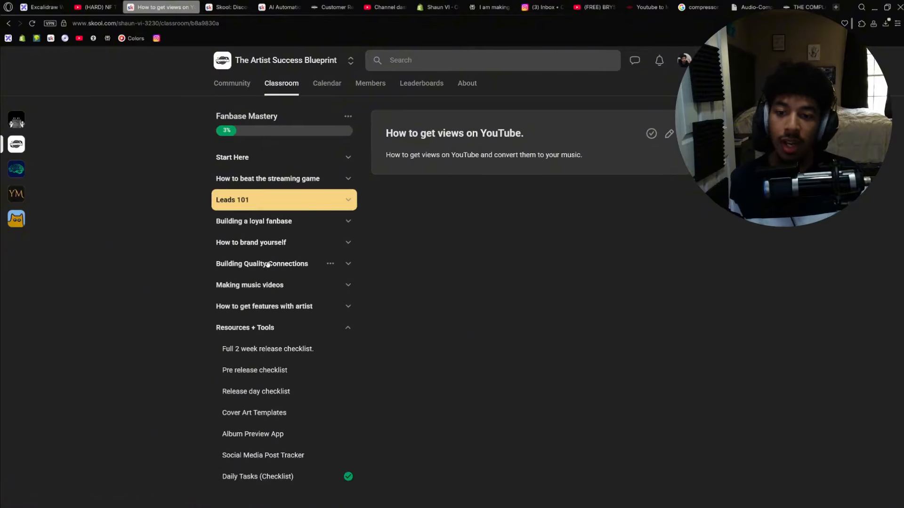
{"action": "left_click", "coordinate": [269, 286]}
{"action": "left_click", "coordinate": [269, 285]}
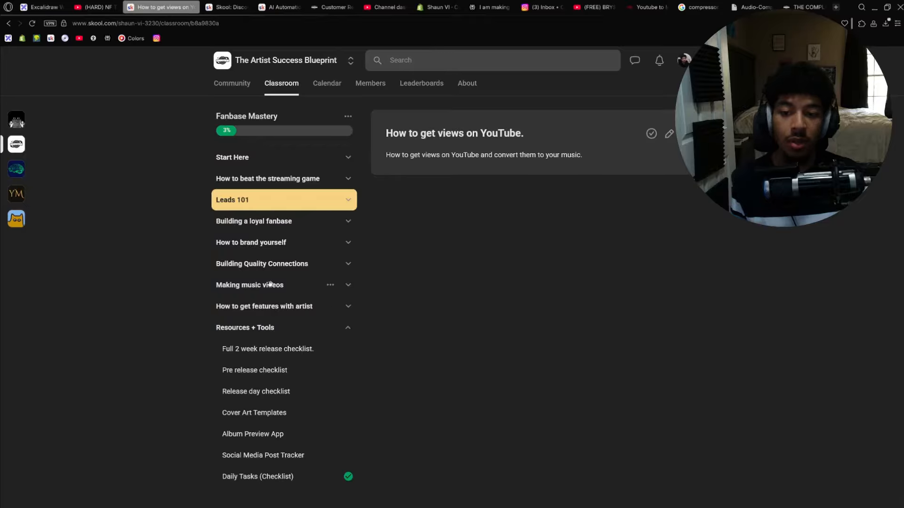
{"action": "left_click", "coordinate": [283, 90]}
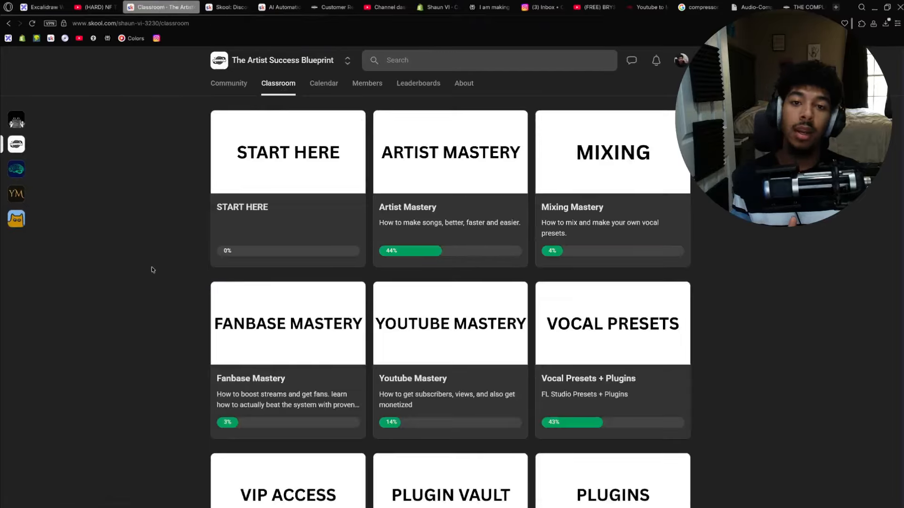
- Open the Vocal Presets + Plugins course, look through its tutorials and preset lessons, then review the community's About page
{"action": "scroll", "coordinate": [151, 269], "scroll_direction": "down", "scroll_amount": 2}
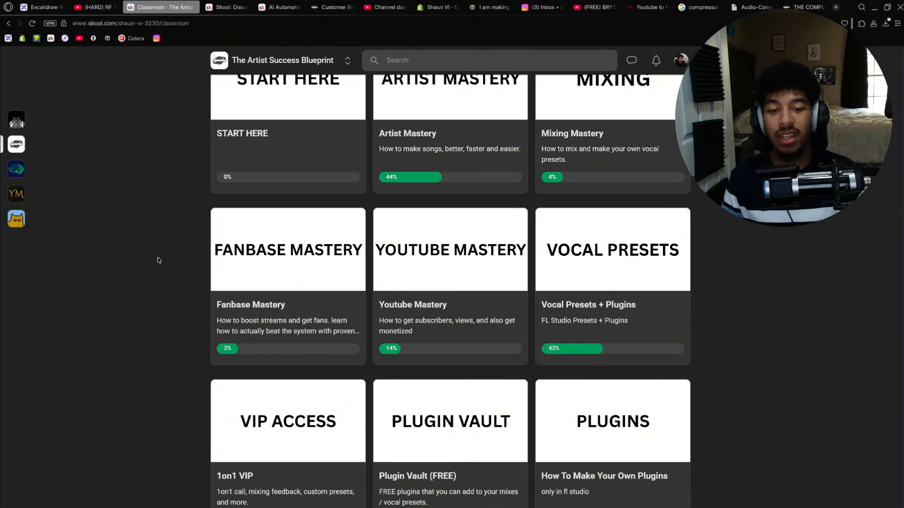
{"action": "left_click", "coordinate": [612, 264]}
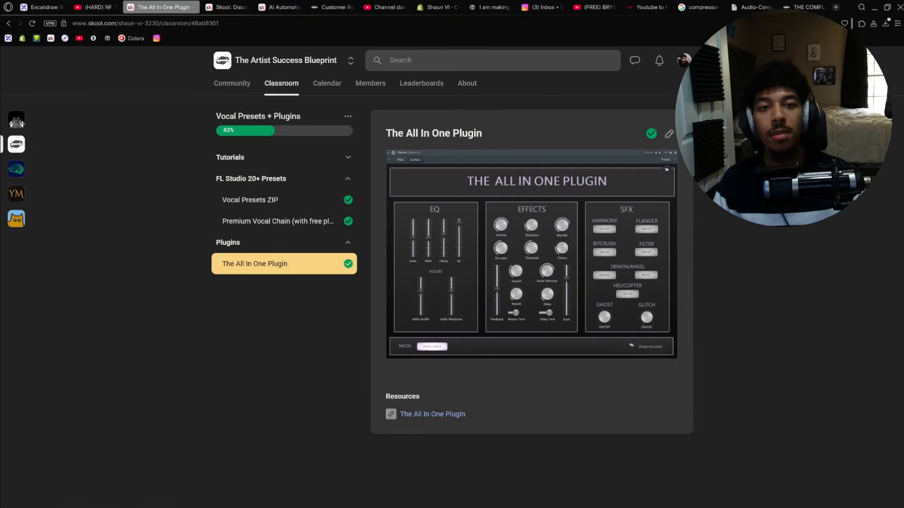
{"action": "left_click", "coordinate": [263, 158]}
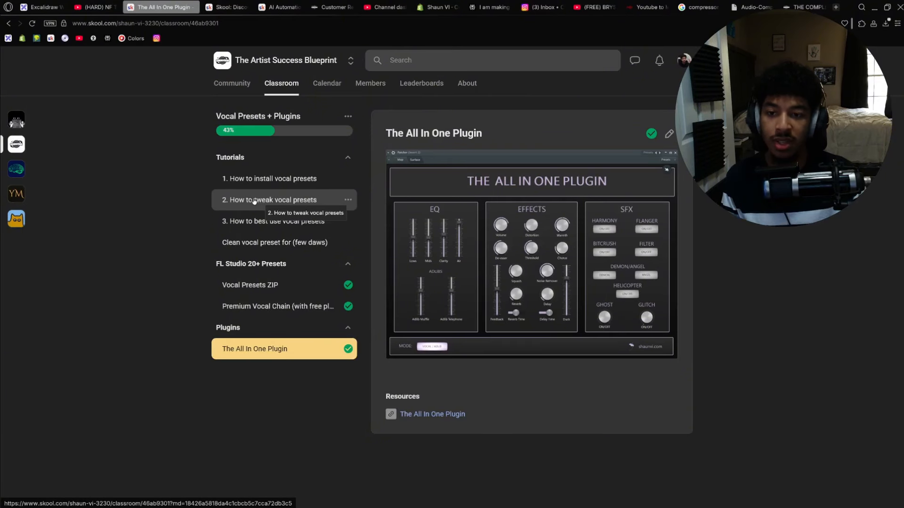
{"action": "left_click", "coordinate": [238, 157]}
{"action": "left_click", "coordinate": [254, 202]}
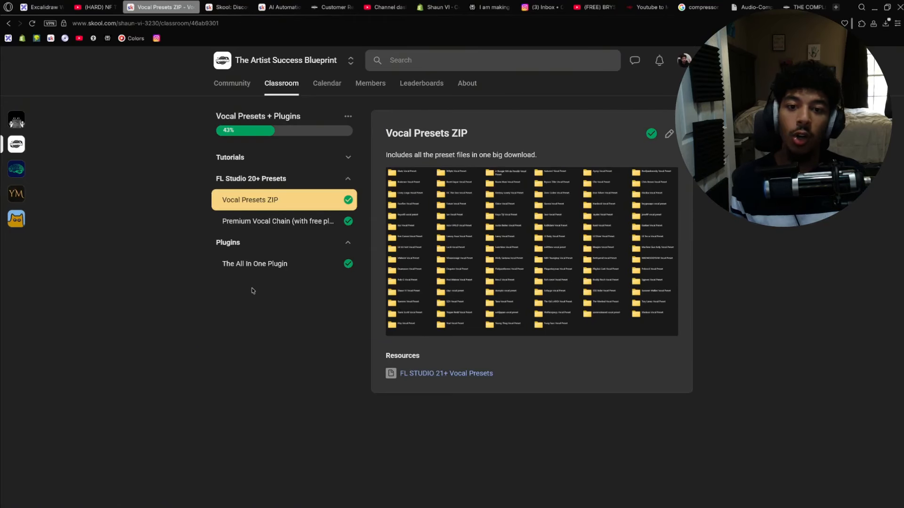
{"action": "left_click", "coordinate": [269, 266]}
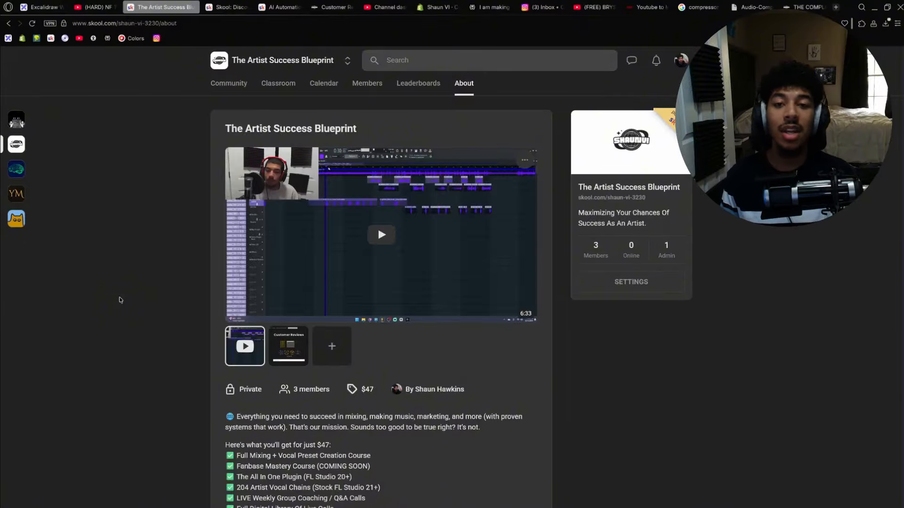
{"action": "scroll", "coordinate": [120, 299], "scroll_direction": "down", "scroll_amount": 4}
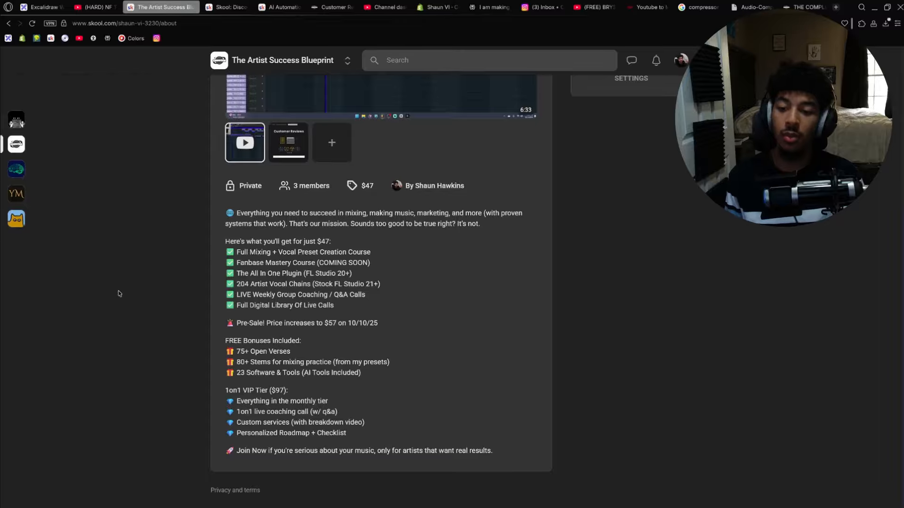